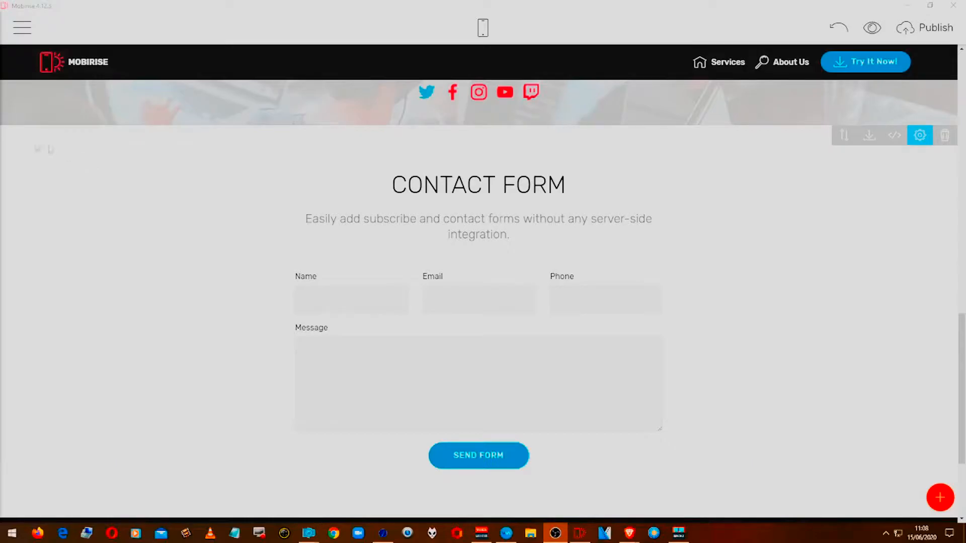
- Turn off the Phone field in the contact form's fields and save the form settings
click(449, 300)
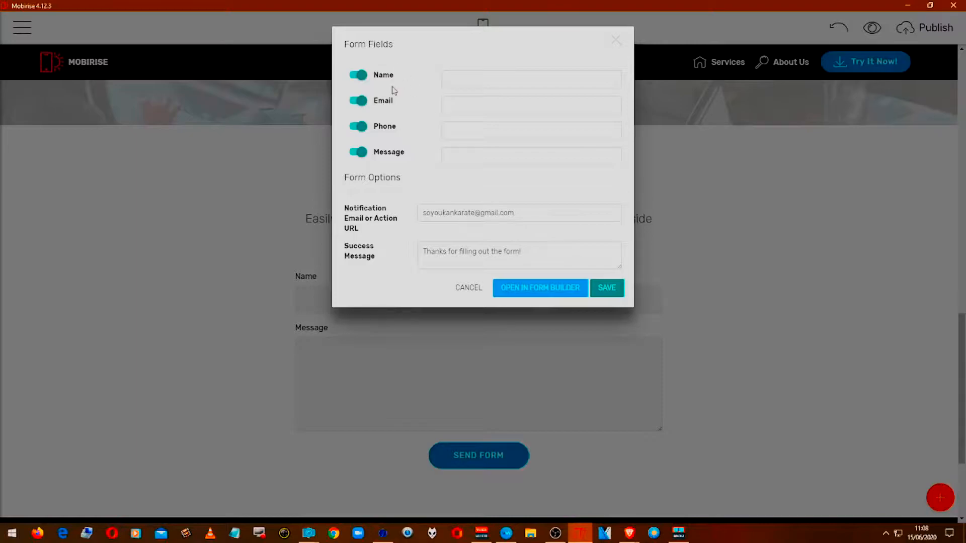
click(359, 128)
click(600, 289)
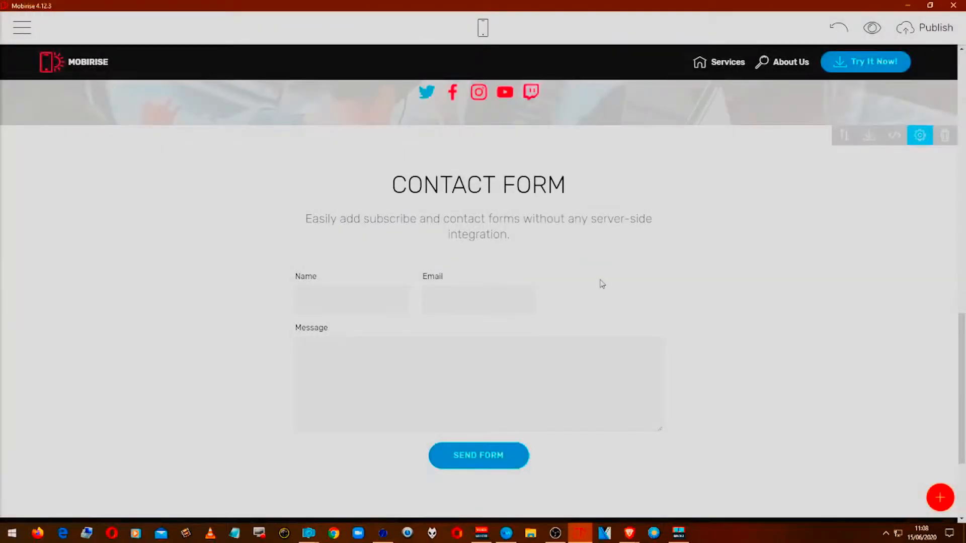
- Review the page, email and web address link options for the Send Form button, leaving without inserting a link
click(509, 452)
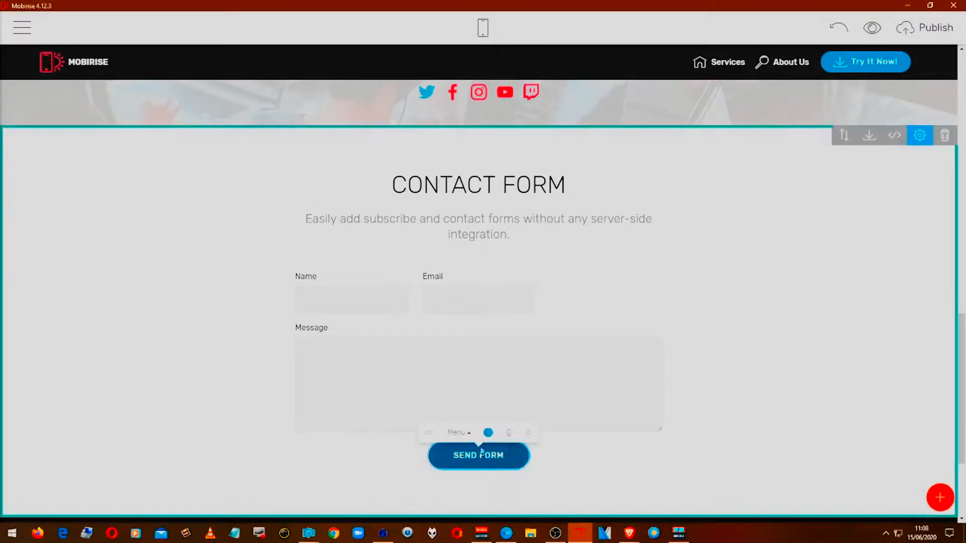
click(429, 434)
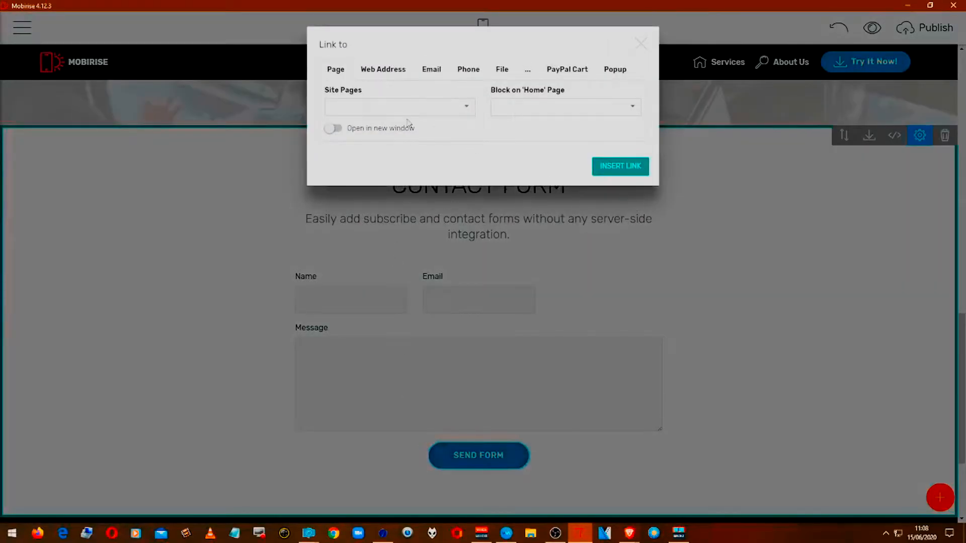
click(427, 71)
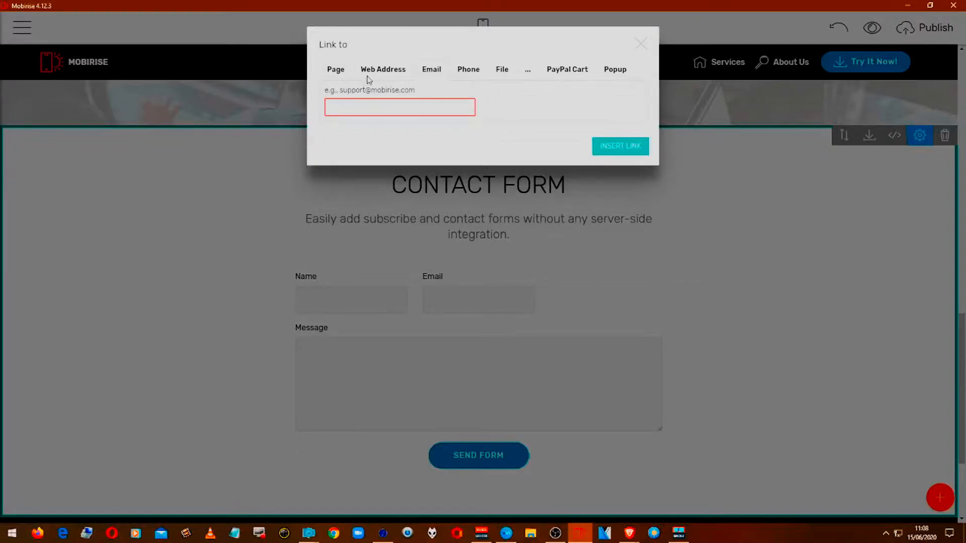
click(367, 78)
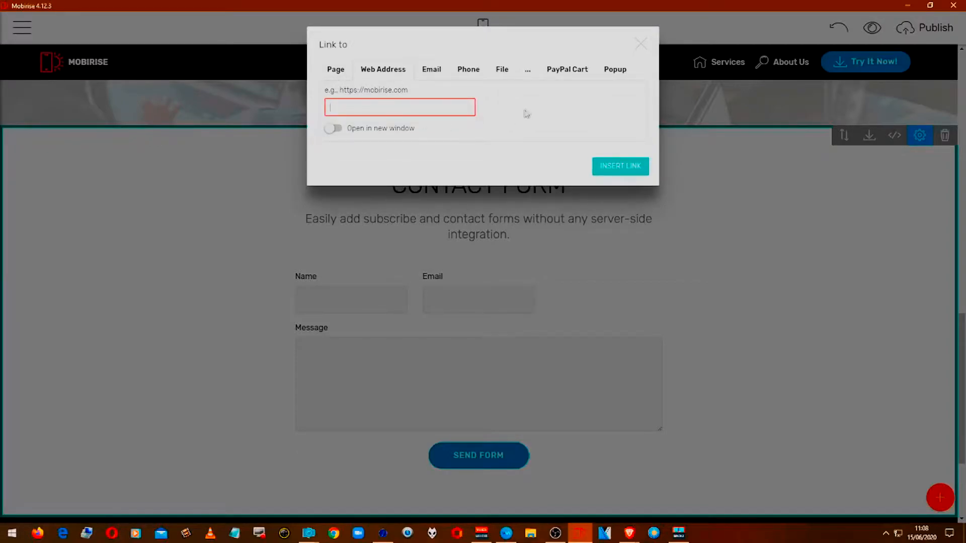
click(640, 45)
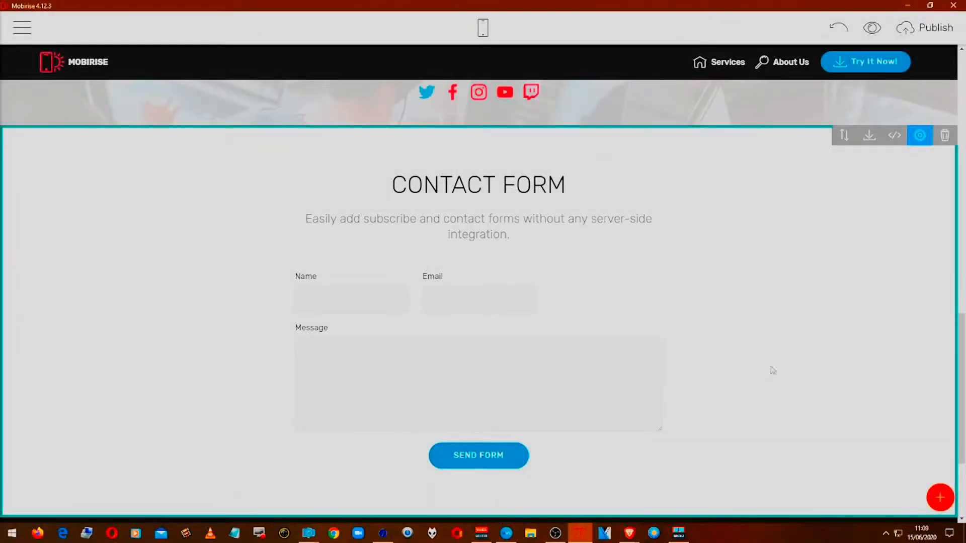
- Reduce the top and bottom padding of the contact form block
click(920, 141)
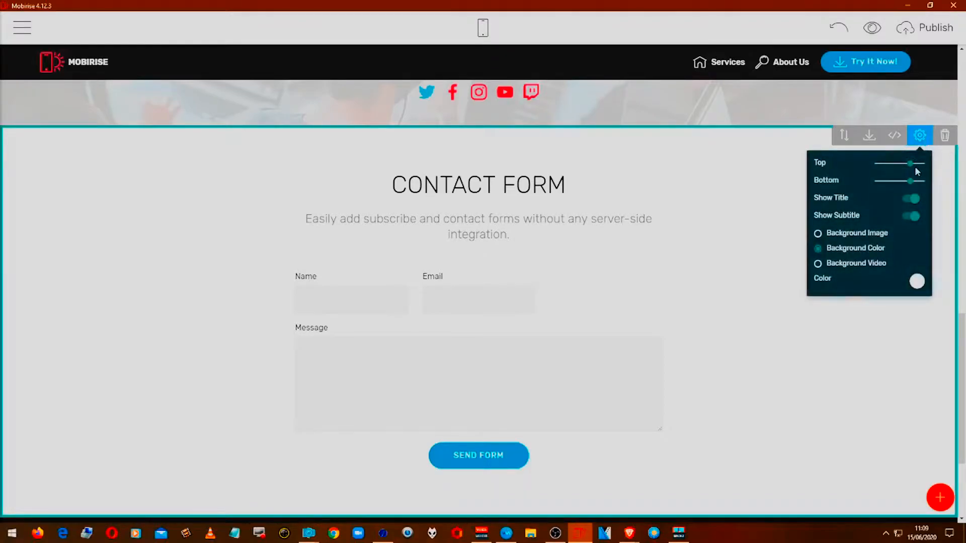
drag(910, 164, 885, 188)
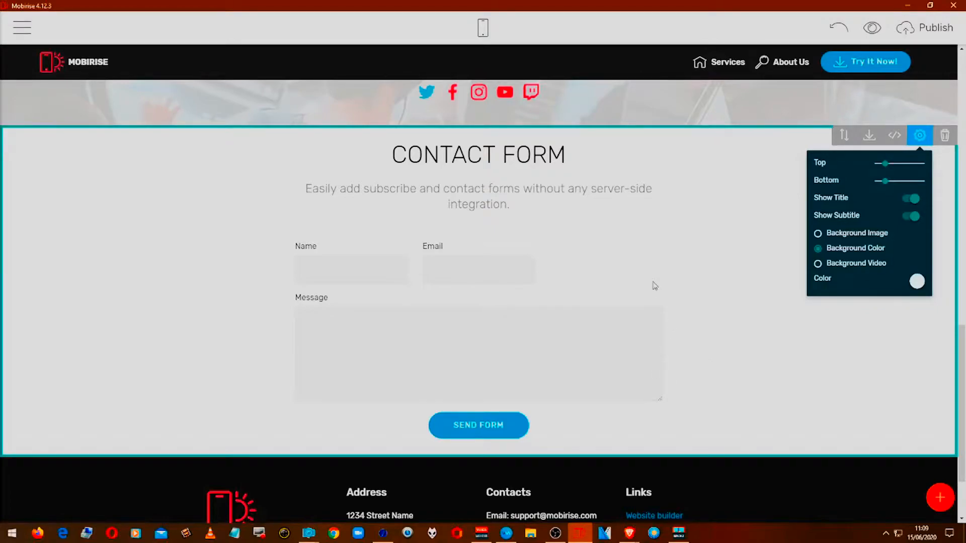
- Preview the page in mobile view, including the footer and expanded navigation menu, and return to desktop view
click(483, 32)
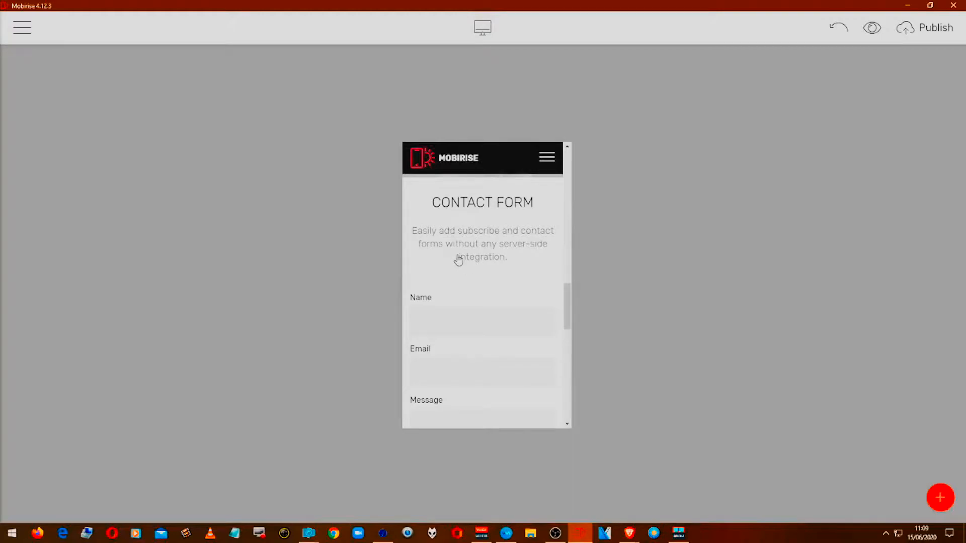
scroll(459, 257, down, 5)
scroll(463, 255, down, 5)
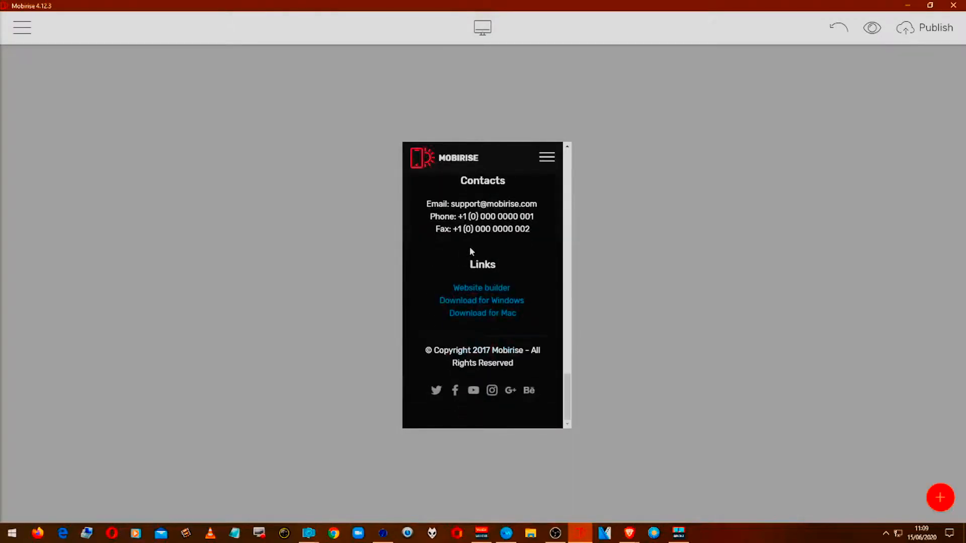
scroll(470, 247, up, 8)
scroll(470, 251, up, 10)
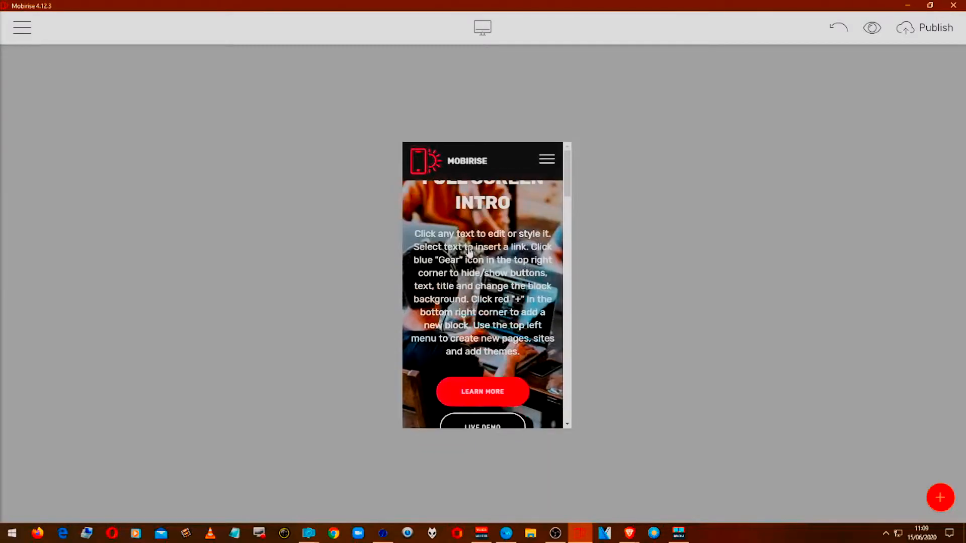
click(546, 161)
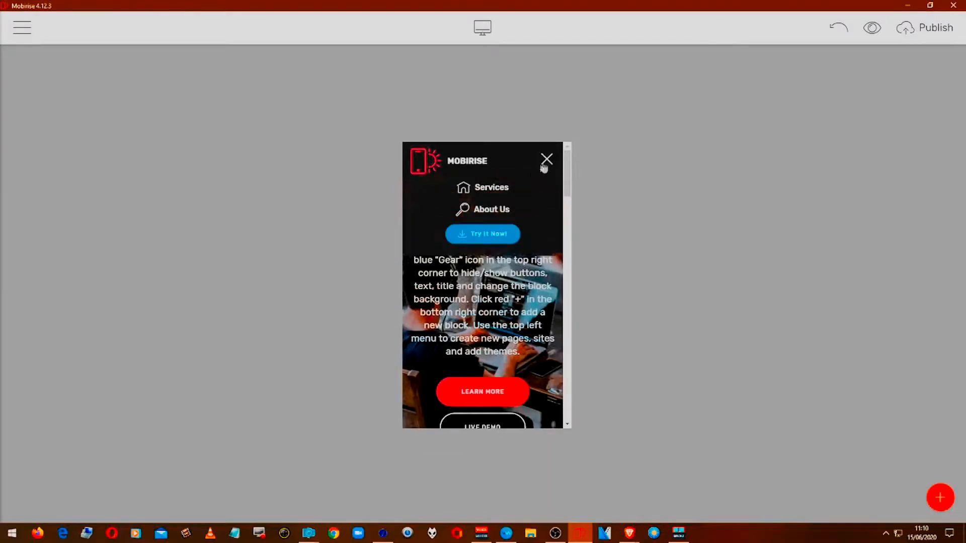
click(482, 31)
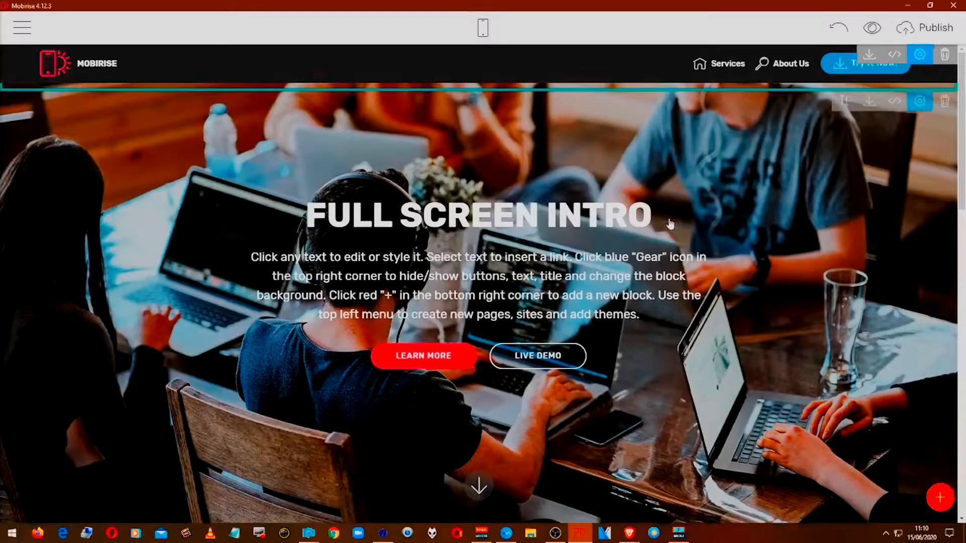
- Review the whole page in desktop view, from the full screen intro to the footer
scroll(634, 265, down, 5)
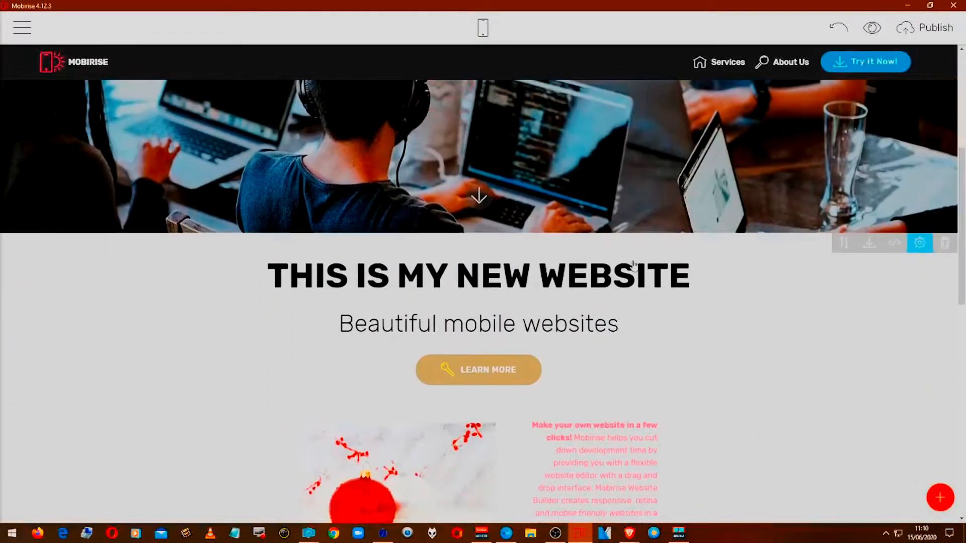
scroll(634, 265, down, 12)
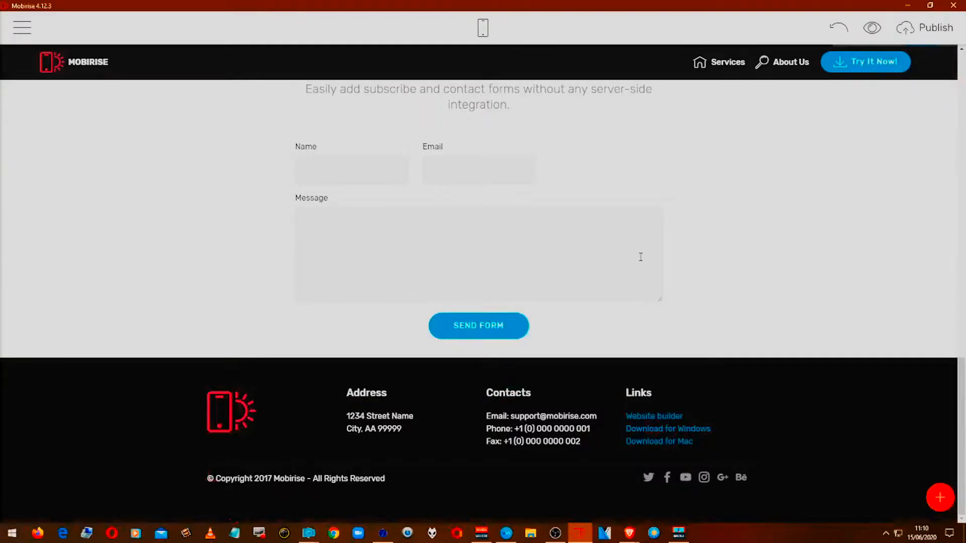
scroll(640, 257, up, 5)
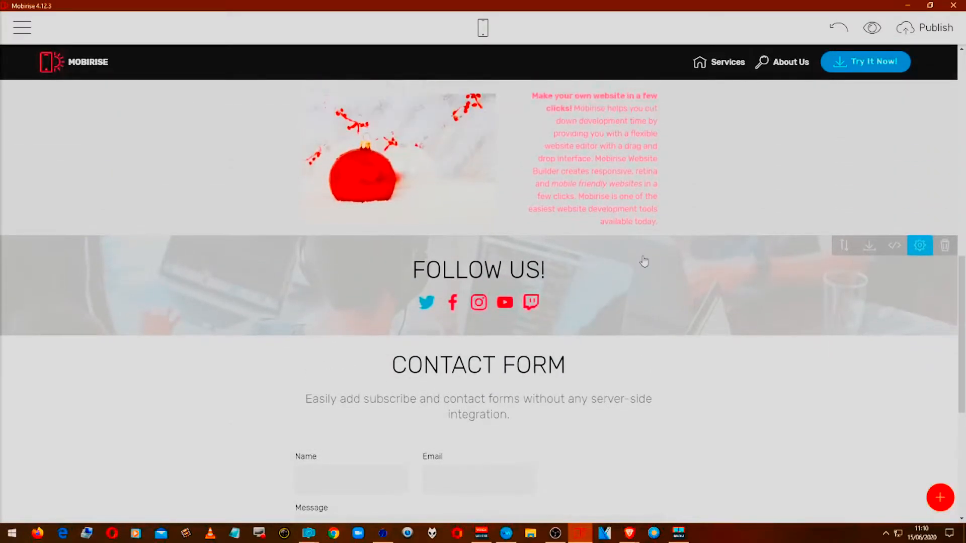
scroll(644, 256, up, 10)
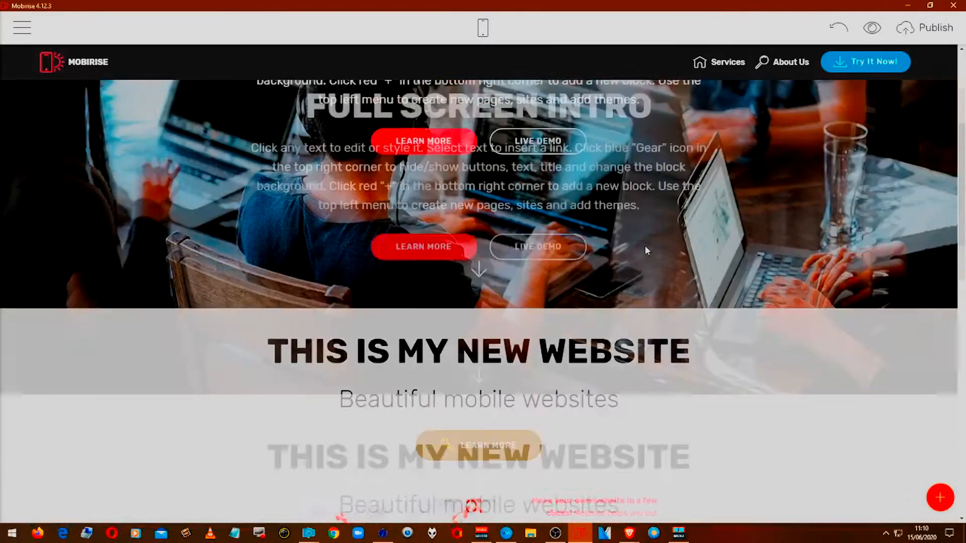
scroll(664, 206, down, 5)
scroll(660, 213, down, 11)
- Inspect the contact form block's HTML and CSS code, including the submit button markup, and leave without saving
scroll(661, 222, up, 1)
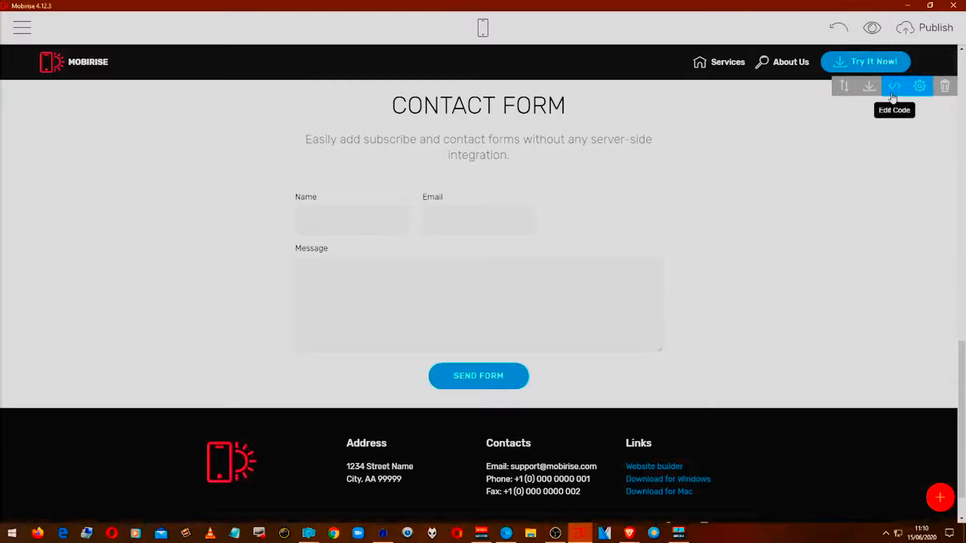
click(893, 87)
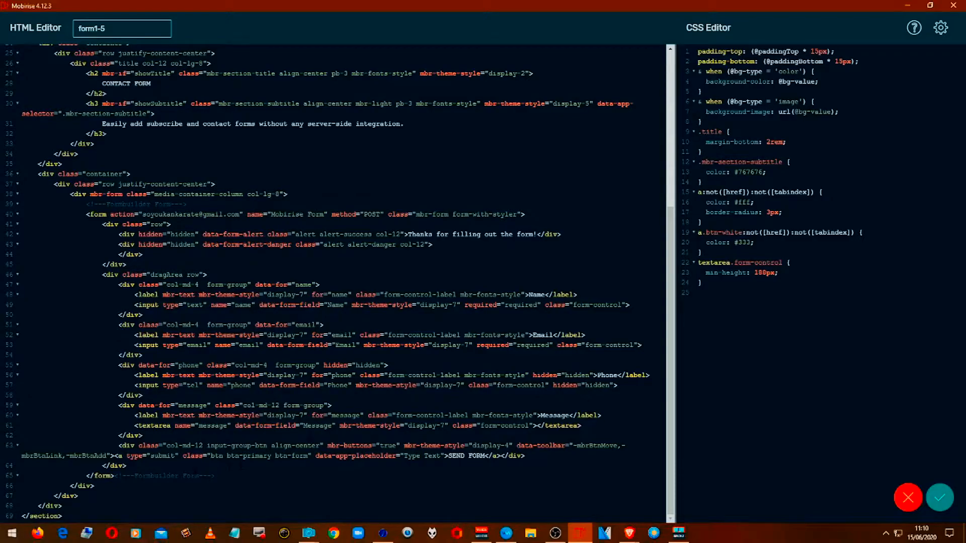
drag(305, 458, 283, 457)
click(907, 497)
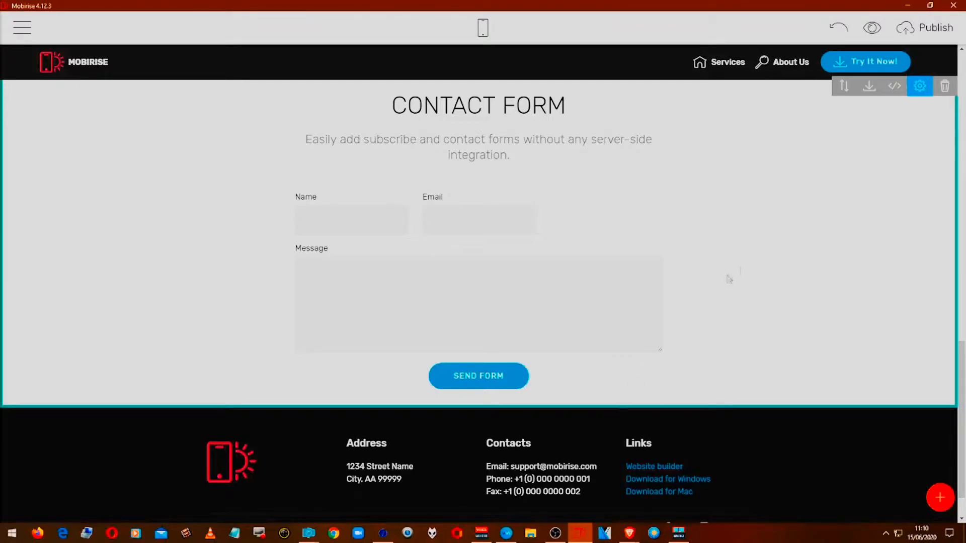
- Open the block library and examine the blocks offered in the Extensions category
click(934, 494)
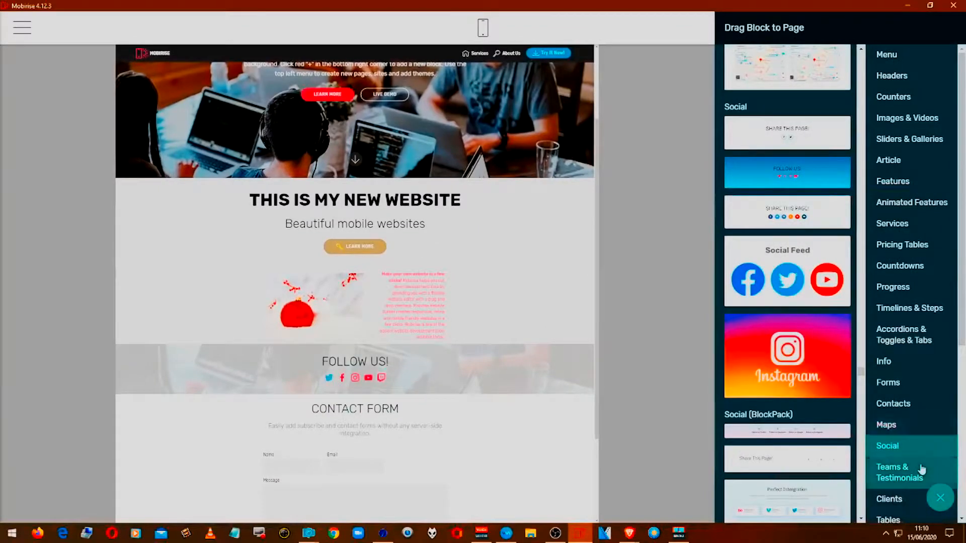
scroll(923, 467, down, 1)
scroll(923, 467, down, 5)
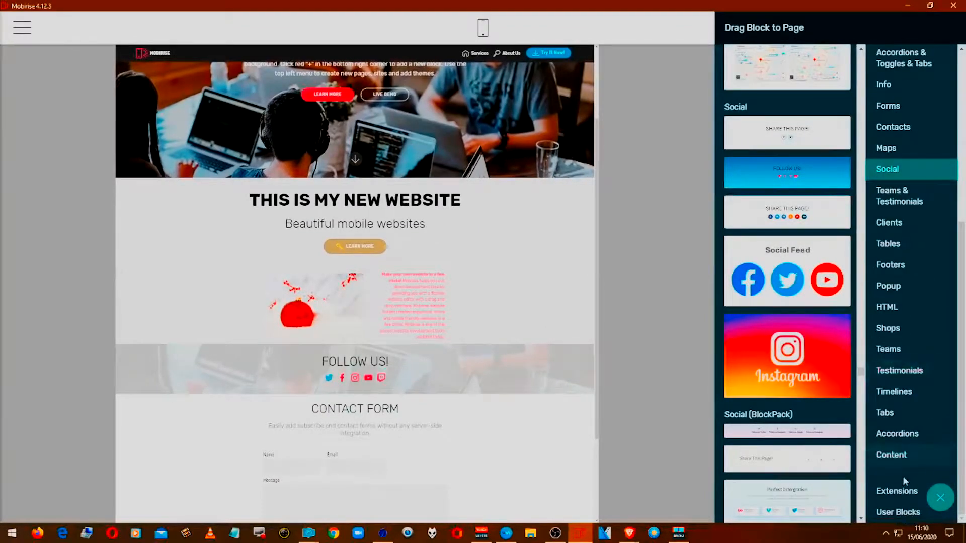
click(902, 494)
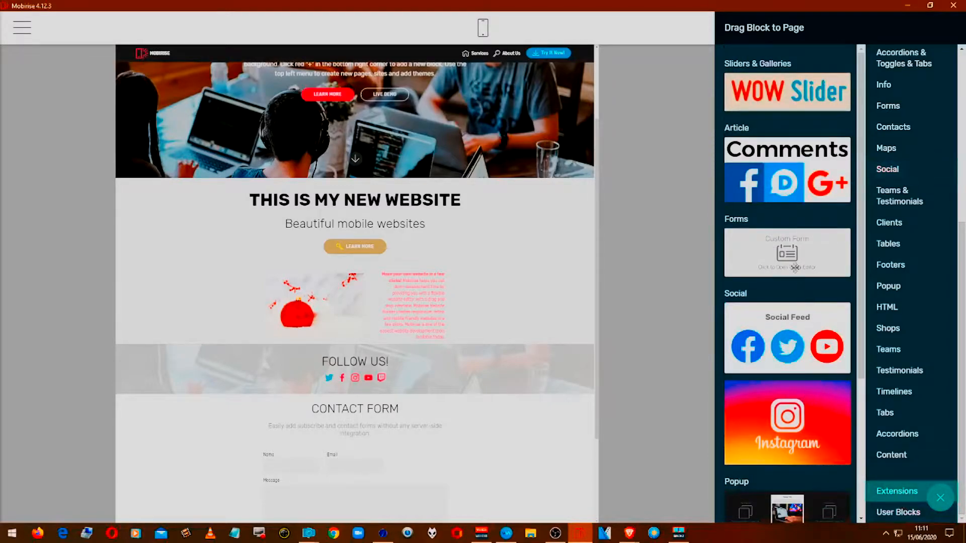
scroll(793, 267, down, 4)
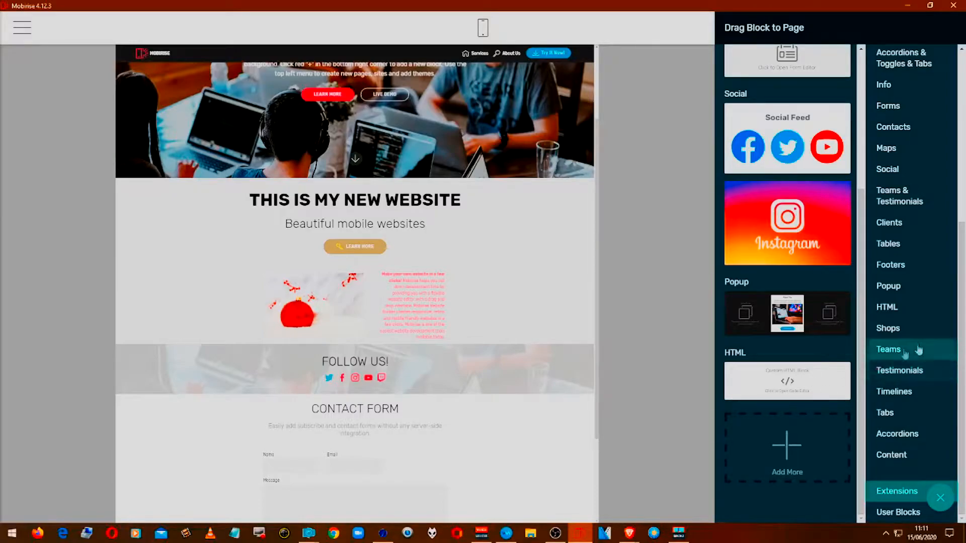
- Browse the Forms category of the block library, including the BlockPack form layouts
click(900, 107)
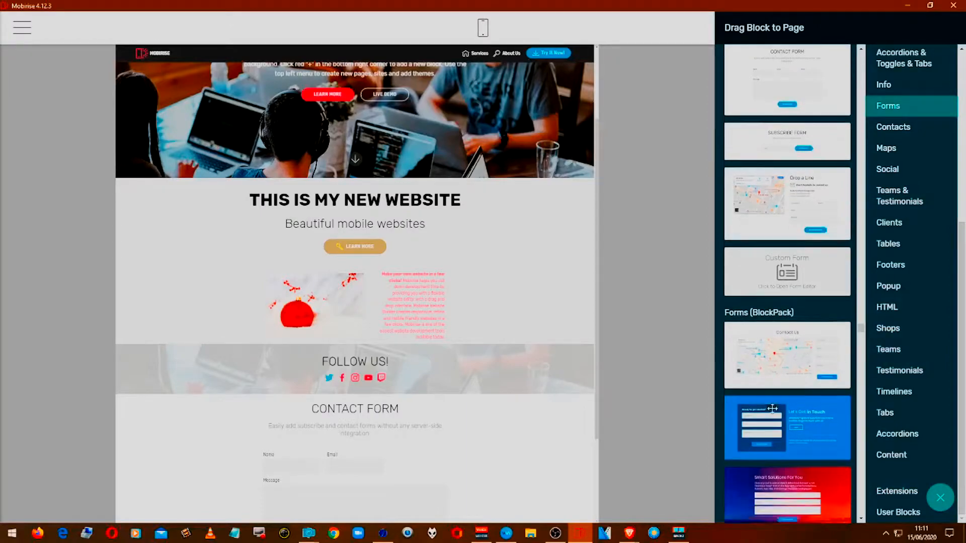
scroll(784, 403, down, 10)
scroll(835, 386, down, 10)
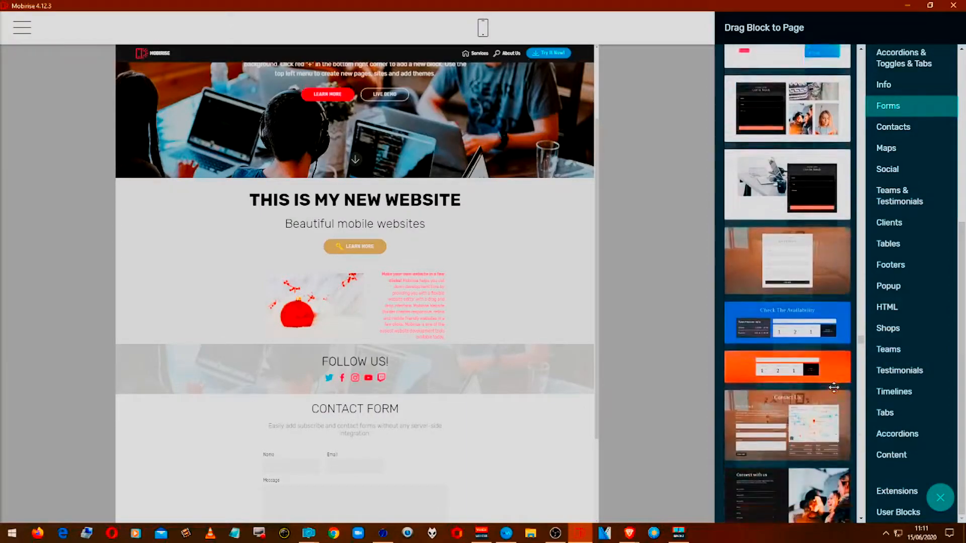
scroll(825, 390, down, 3)
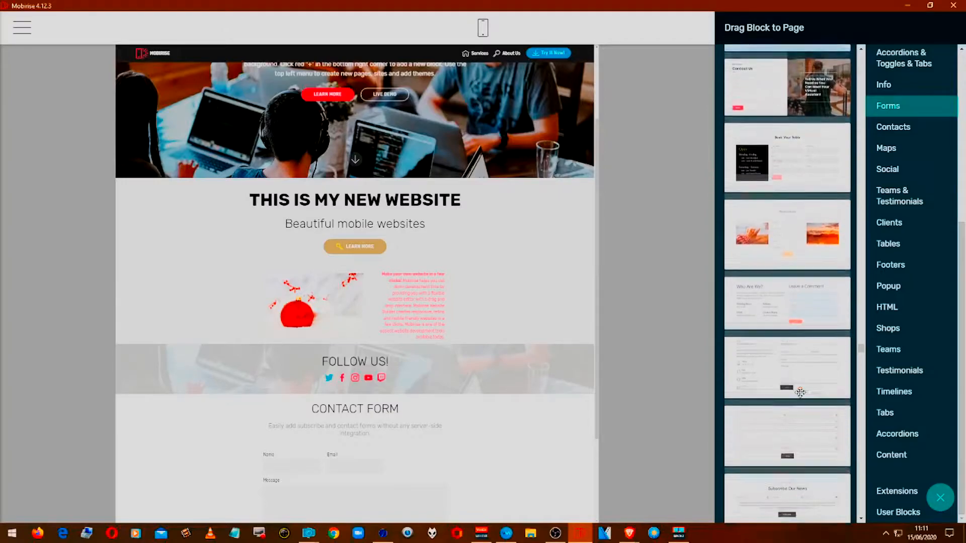
scroll(799, 392, down, 4)
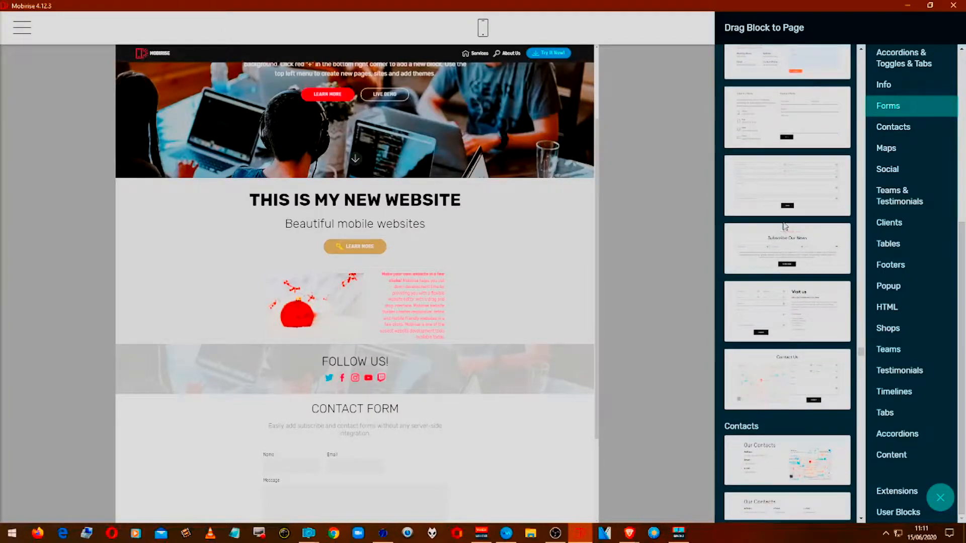
scroll(779, 323, down, 2)
- Browse the Contacts and Maps blocks in the block library
scroll(779, 323, down, 1)
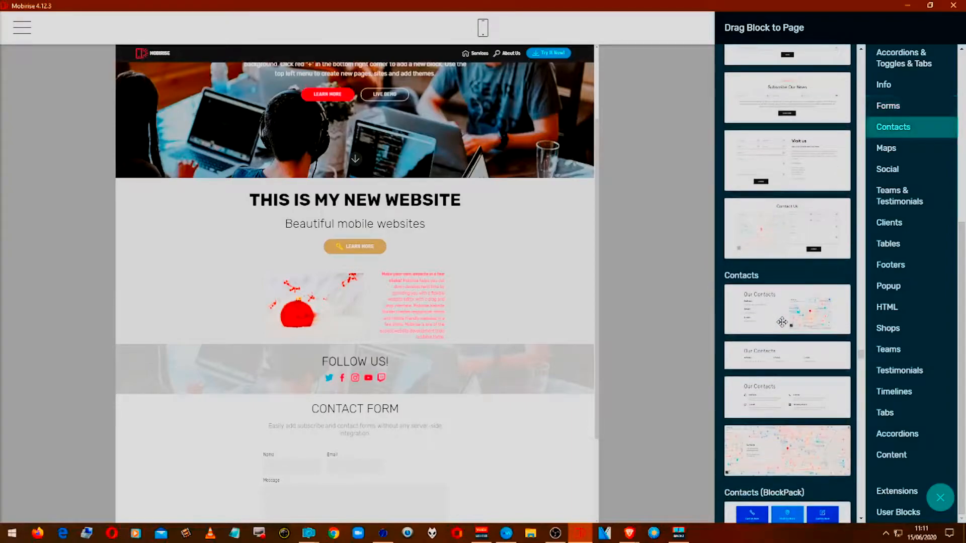
scroll(782, 323, down, 3)
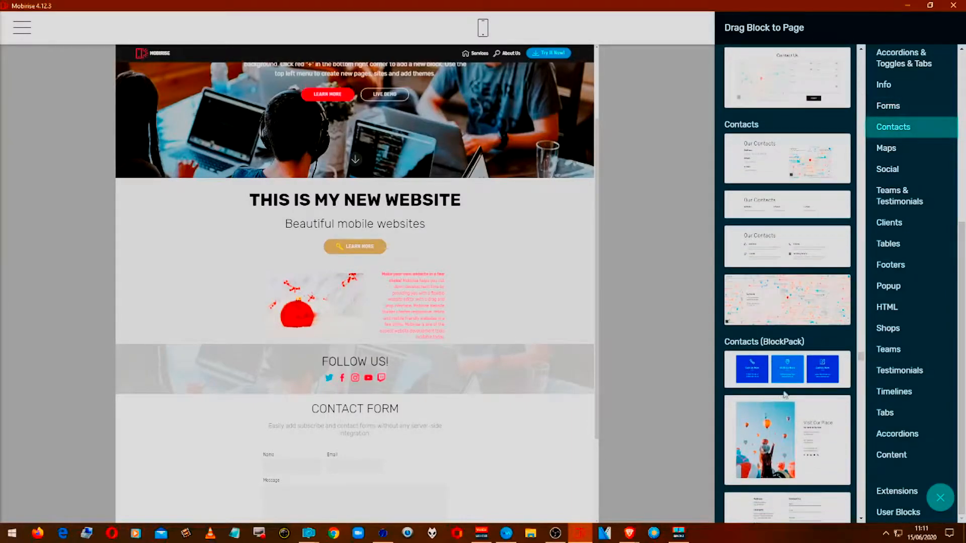
scroll(782, 393, down, 3)
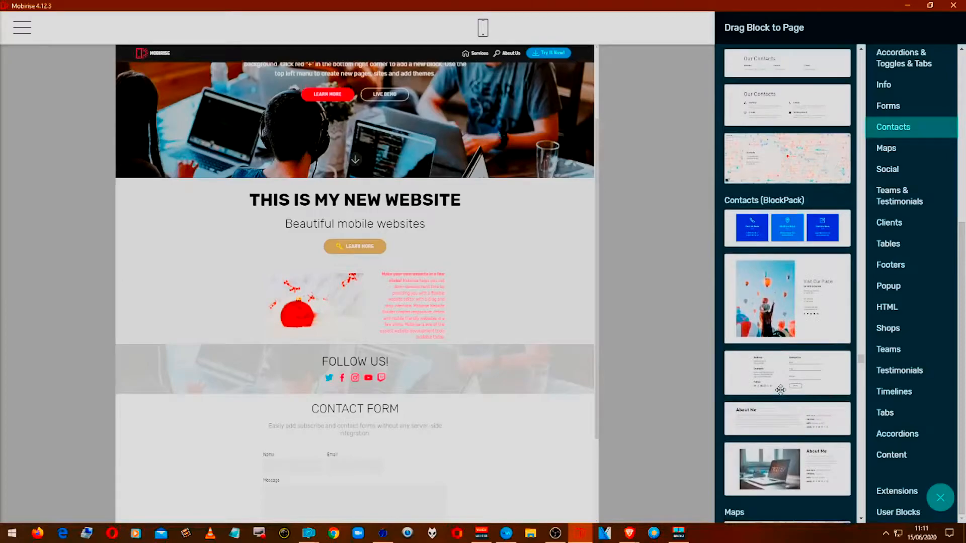
scroll(780, 395, down, 1)
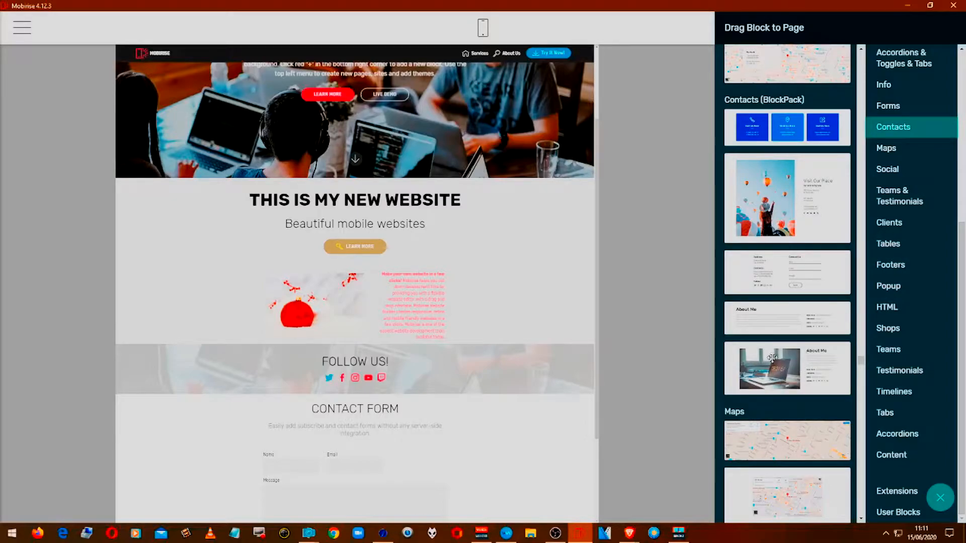
scroll(772, 370, down, 5)
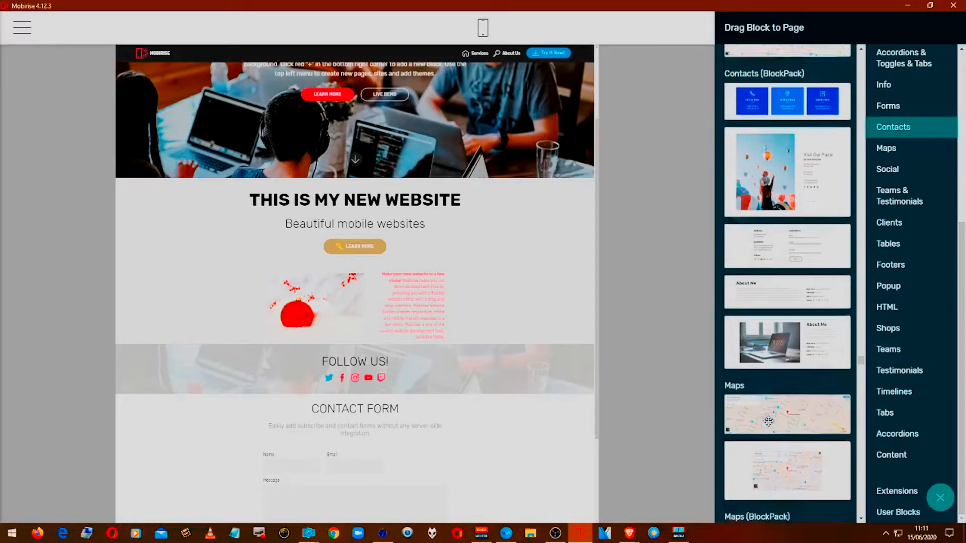
scroll(760, 420, up, 2)
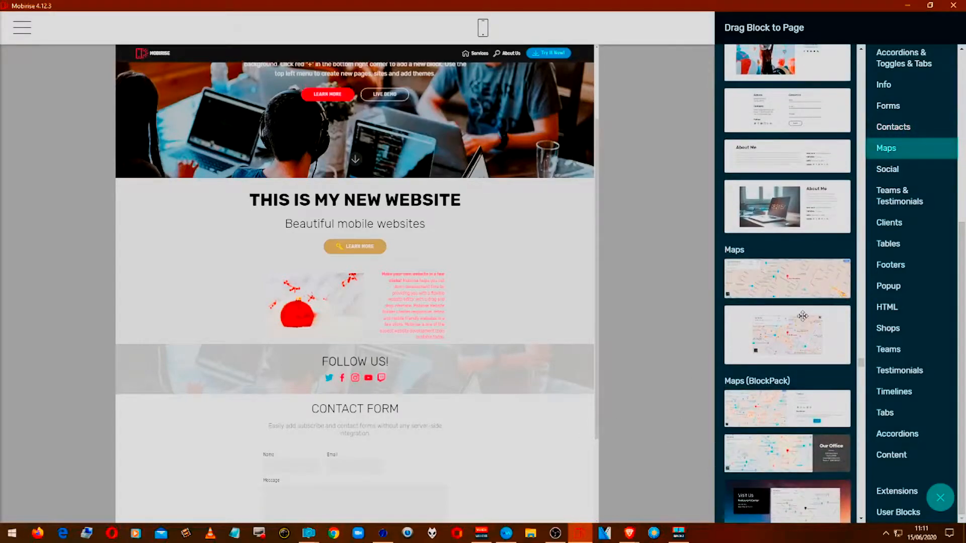
- Insert the full-width map block between the Follow Us block and the contact form
drag(816, 276, 461, 384)
scroll(461, 385, down, 2)
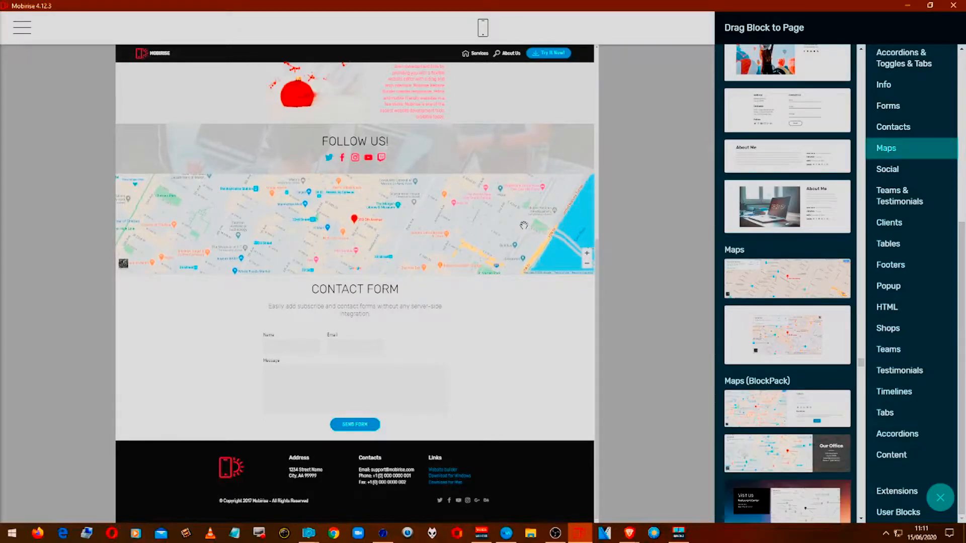
click(574, 315)
scroll(685, 319, up, 5)
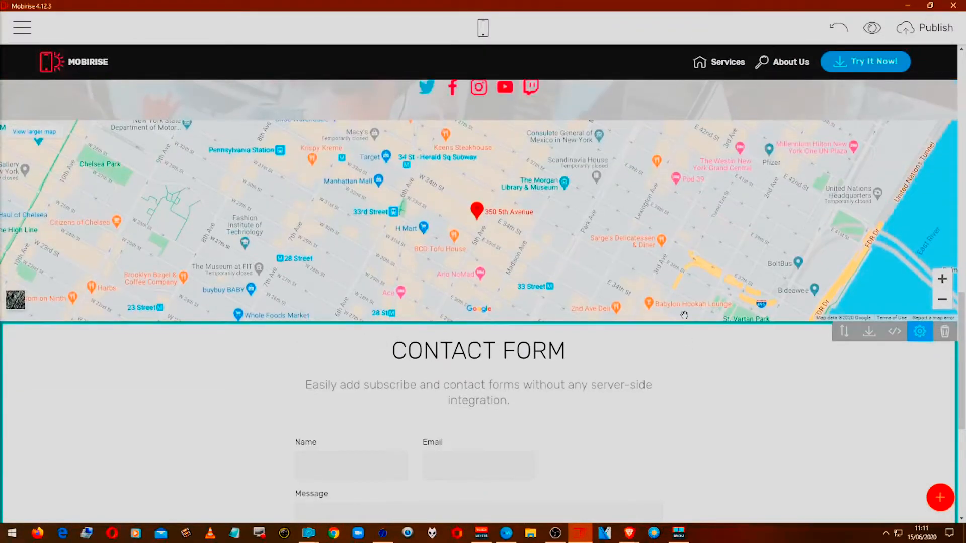
- Set the new map block's location to "pattaya thailand" and update the map
scroll(684, 315, up, 3)
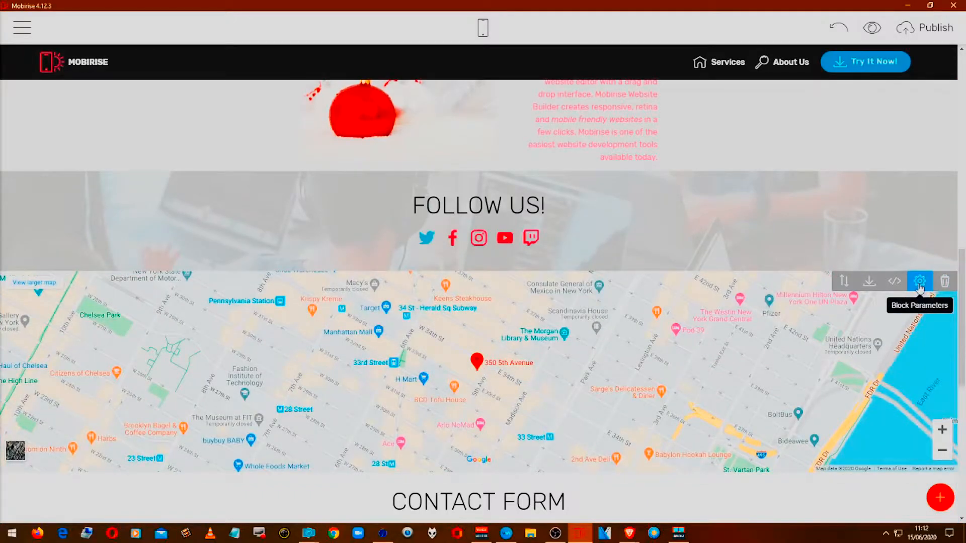
click(919, 282)
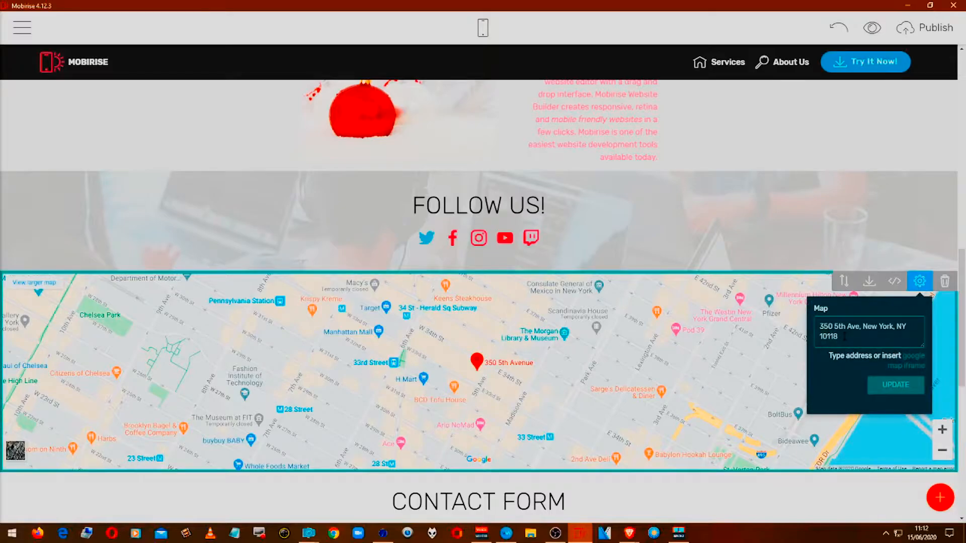
key(ctrl+a)
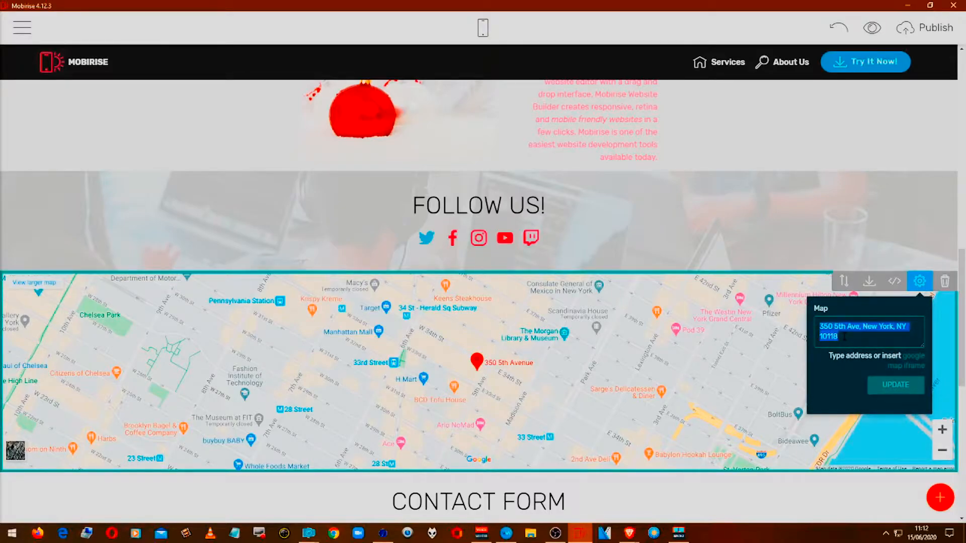
text(pattaya thailand)
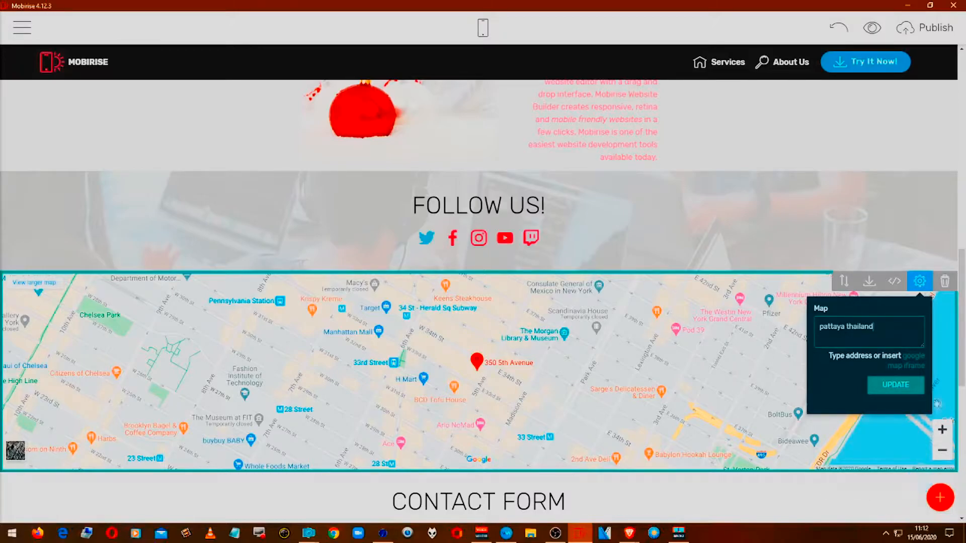
click(895, 385)
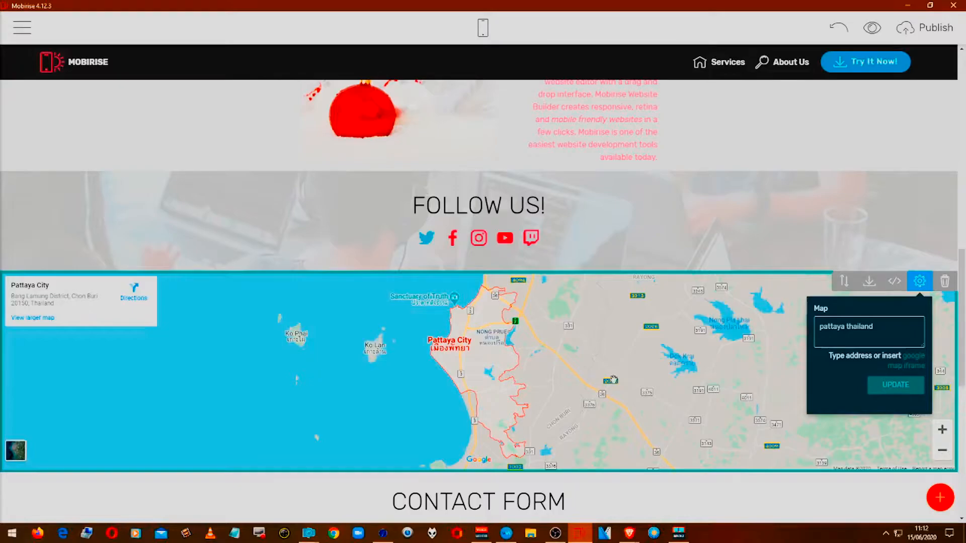
- Examine the embedded Pattaya map by zooming in and out and panning around the city's streets
scroll(481, 388, down, 1)
scroll(495, 385, up, 2)
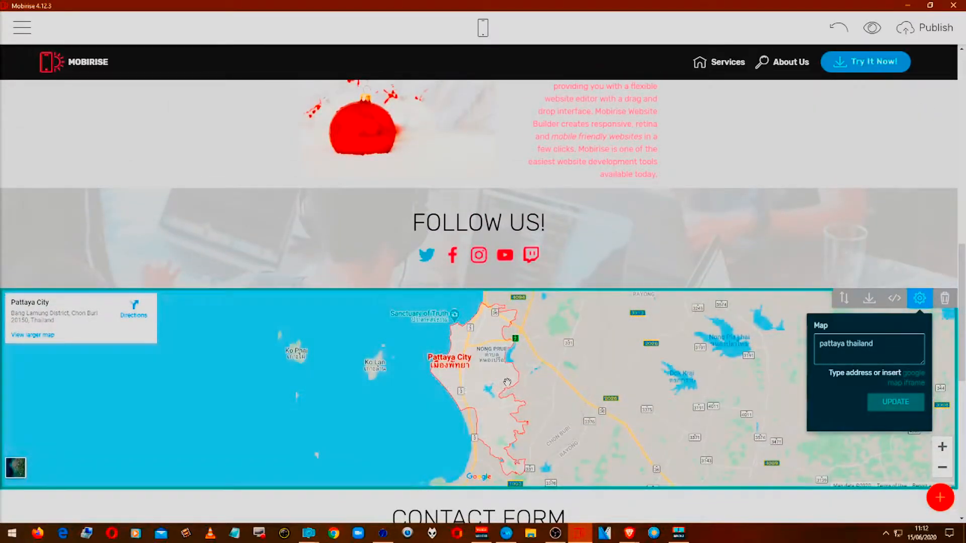
ctrl+scroll(507, 382, up, 4)
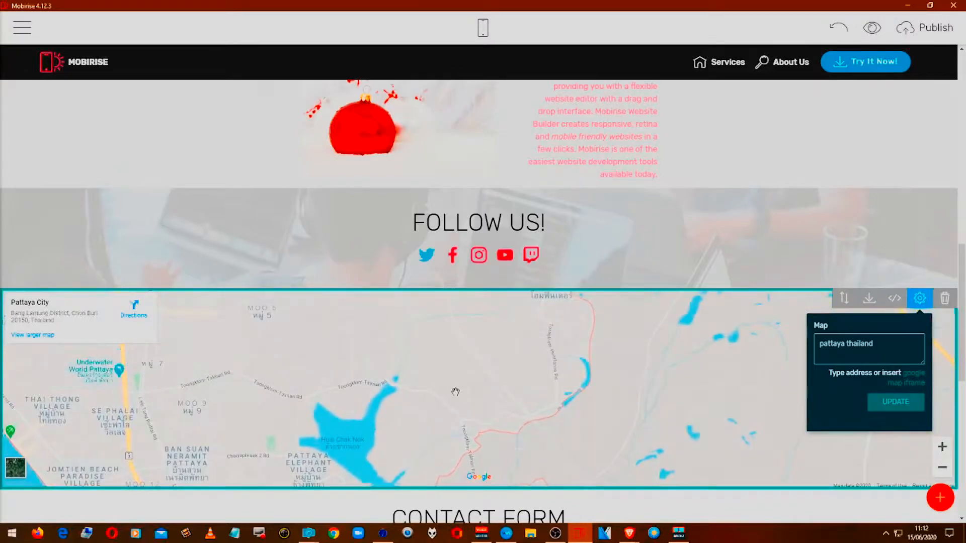
ctrl+scroll(437, 385, down, 2)
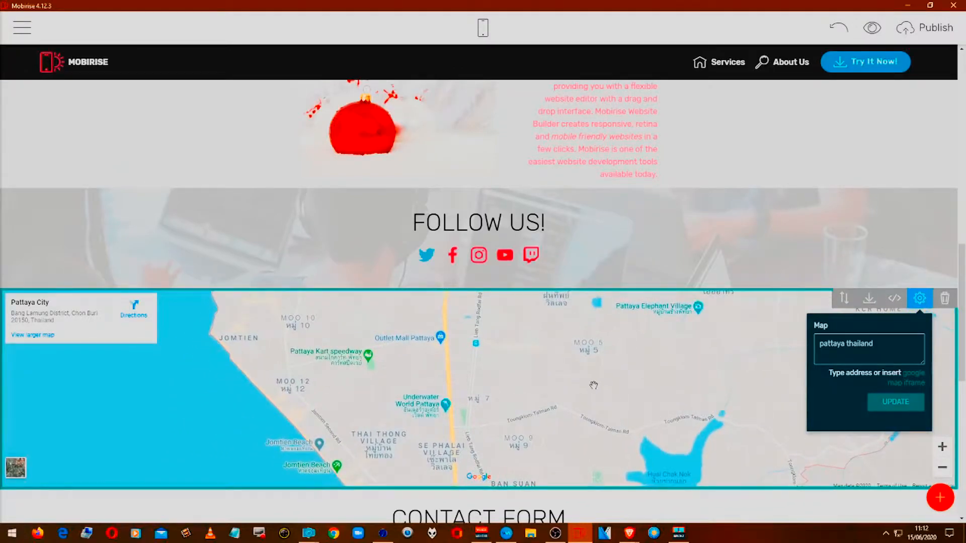
drag(538, 425, 562, 495)
drag(555, 459, 672, 408)
drag(542, 452, 467, 315)
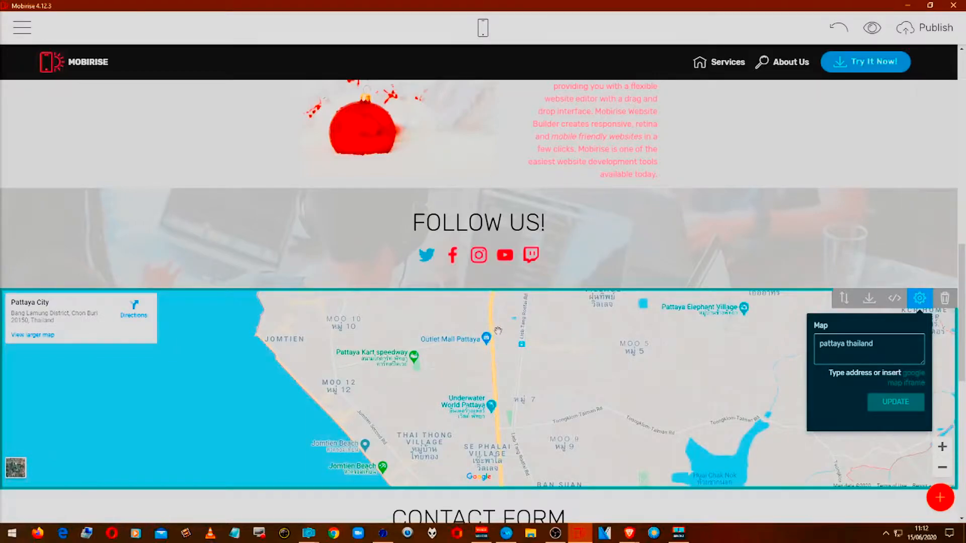
scroll(504, 334, up, 5)
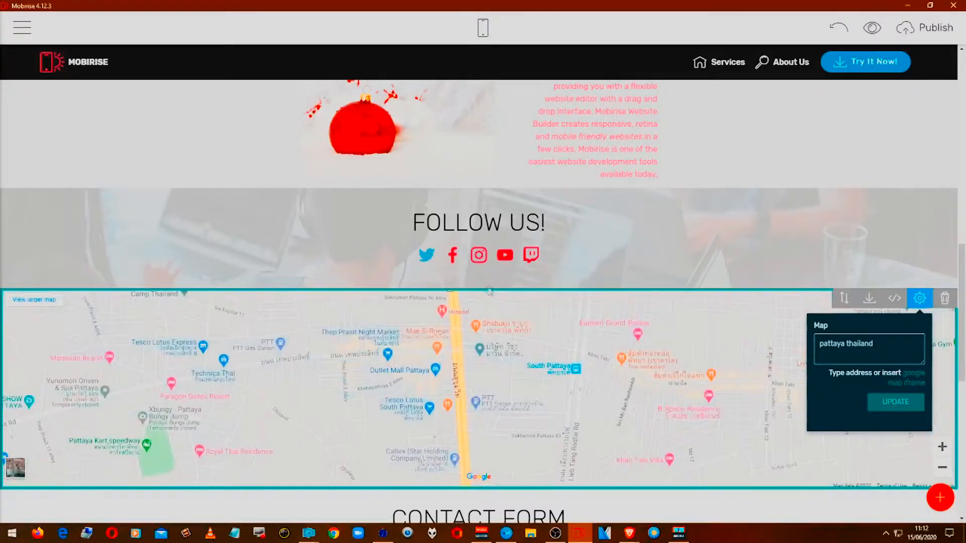
scroll(466, 298, up, 2)
drag(465, 300, 459, 489)
drag(489, 320, 345, 493)
scroll(345, 492, down, 1)
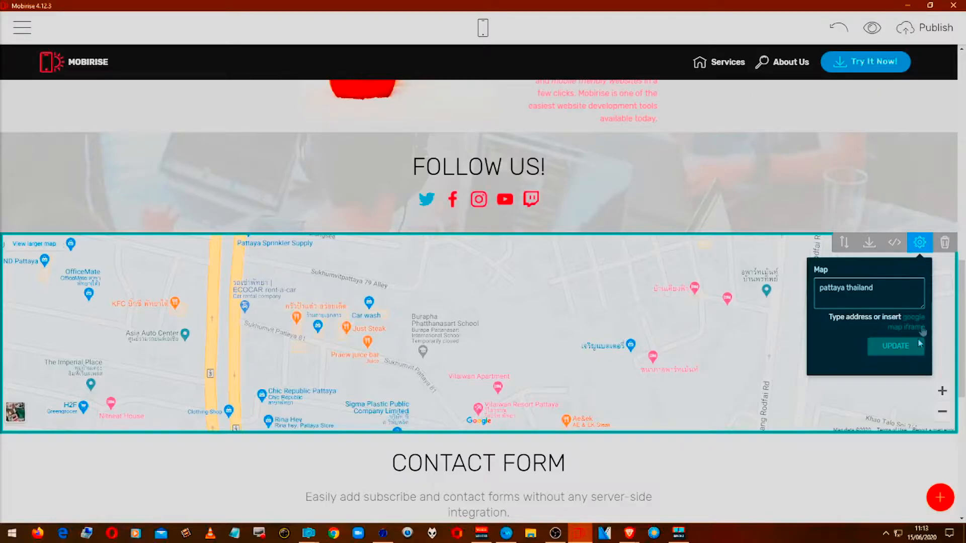
- Check the map block's parameters again and try the map's own zoom controls
click(921, 245)
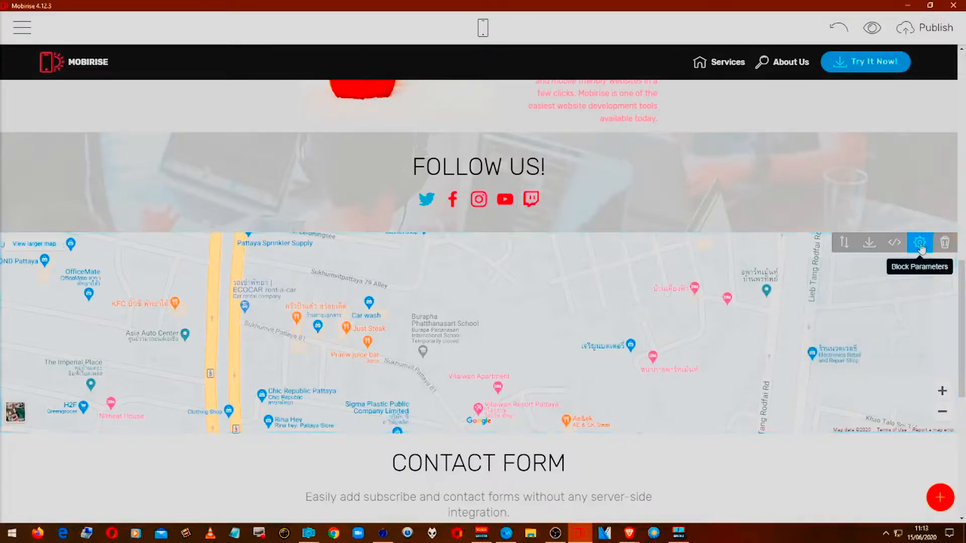
click(922, 248)
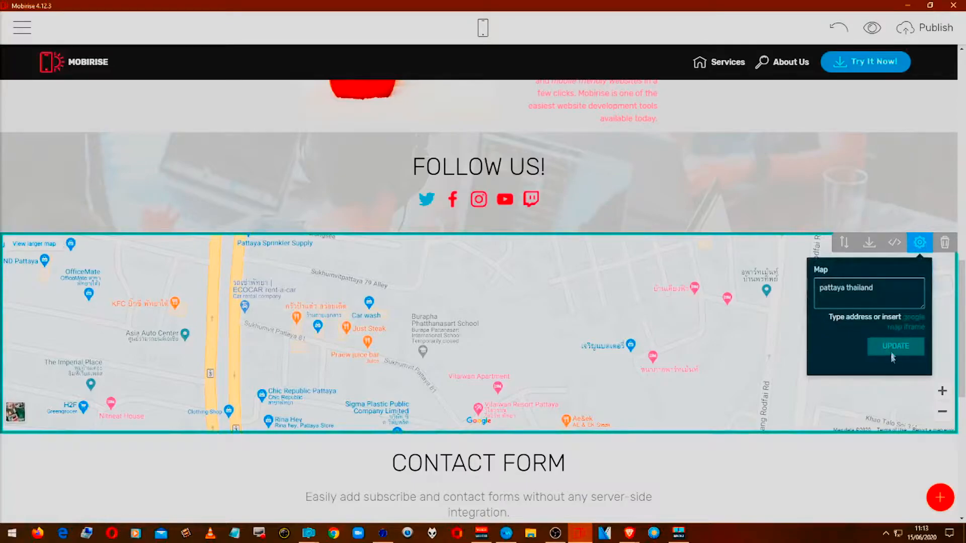
click(941, 392)
click(941, 411)
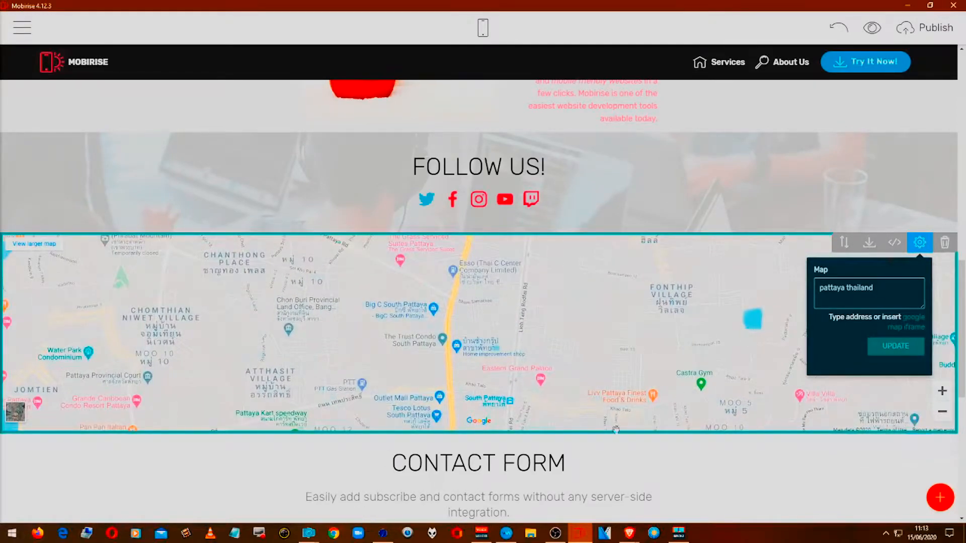
click(659, 475)
- Remove the Pattaya map block from the page and confirm the removal
scroll(590, 442, down, 8)
scroll(587, 442, up, 5)
scroll(586, 442, up, 2)
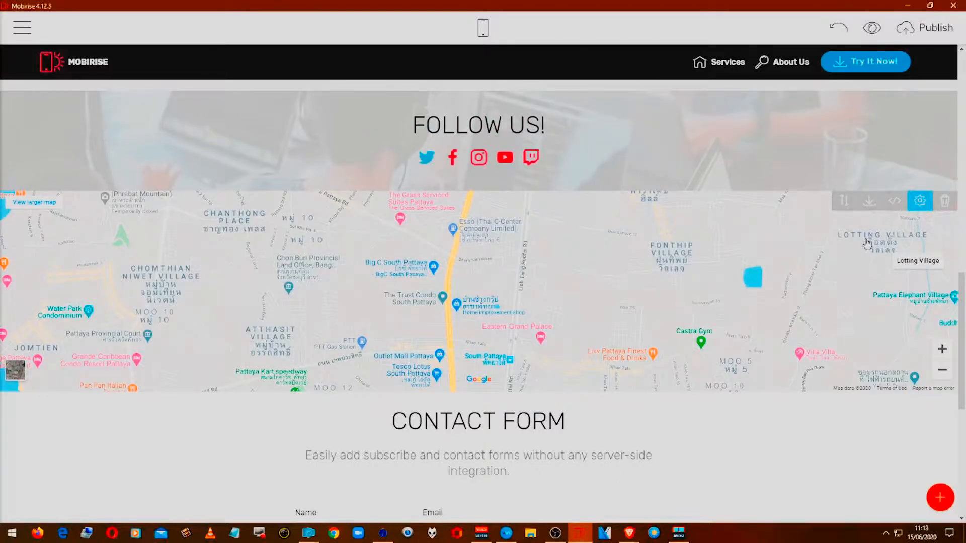
click(946, 202)
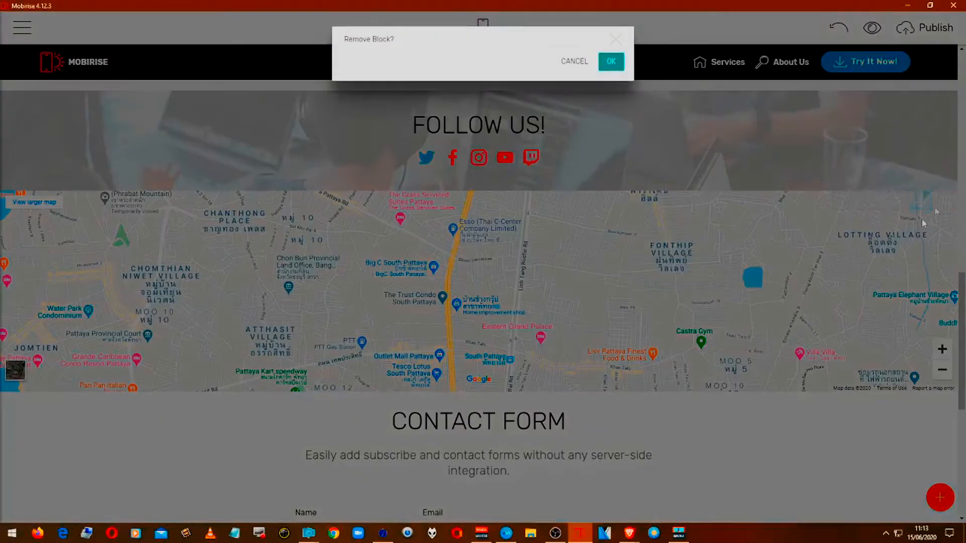
click(609, 64)
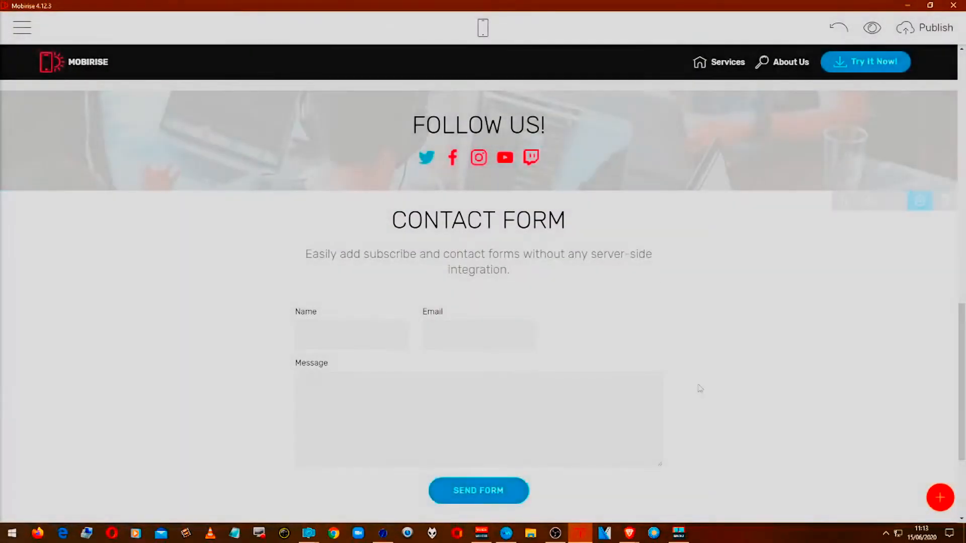
- Insert the BlockPack map block with the Our Office panel directly above the Follow Us block
click(939, 497)
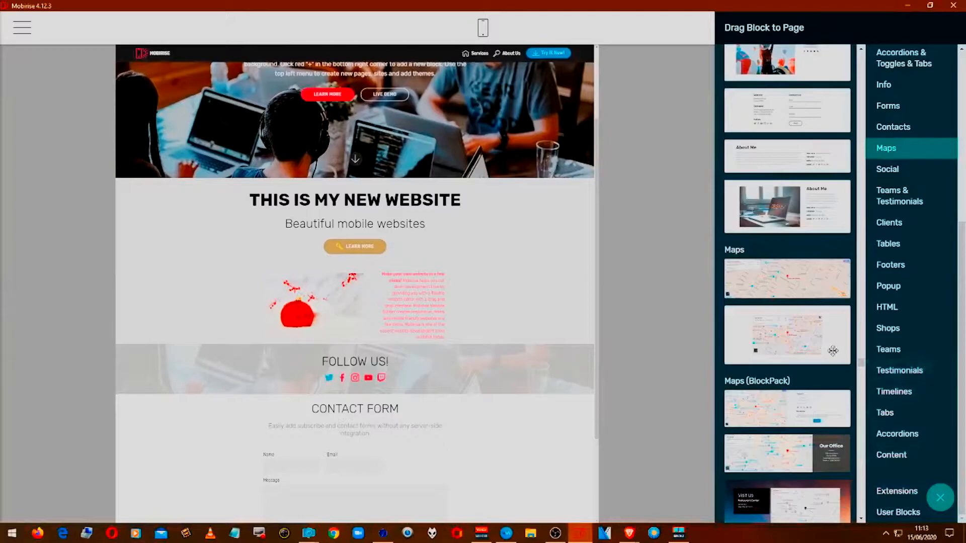
right_click(833, 352)
click(826, 359)
drag(807, 456, 451, 369)
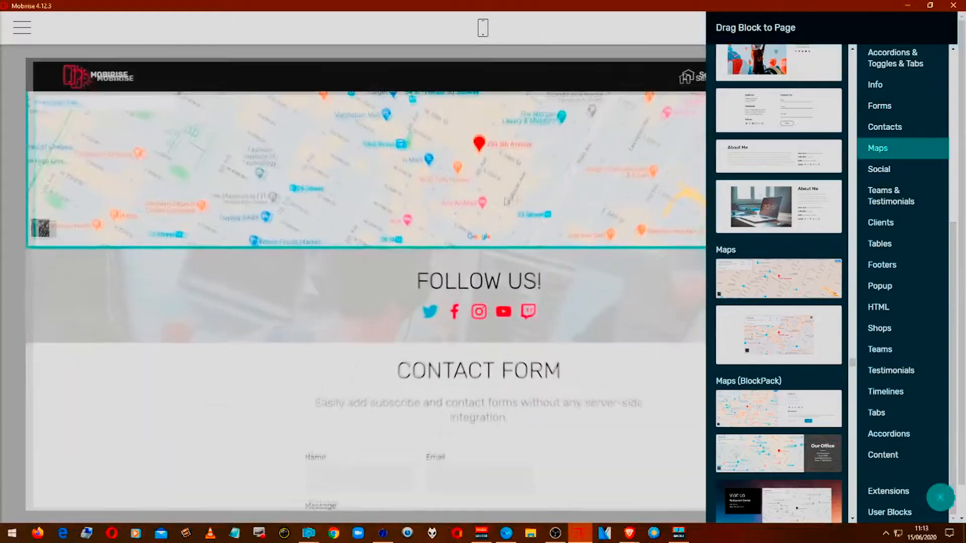
scroll(767, 154, up, 1)
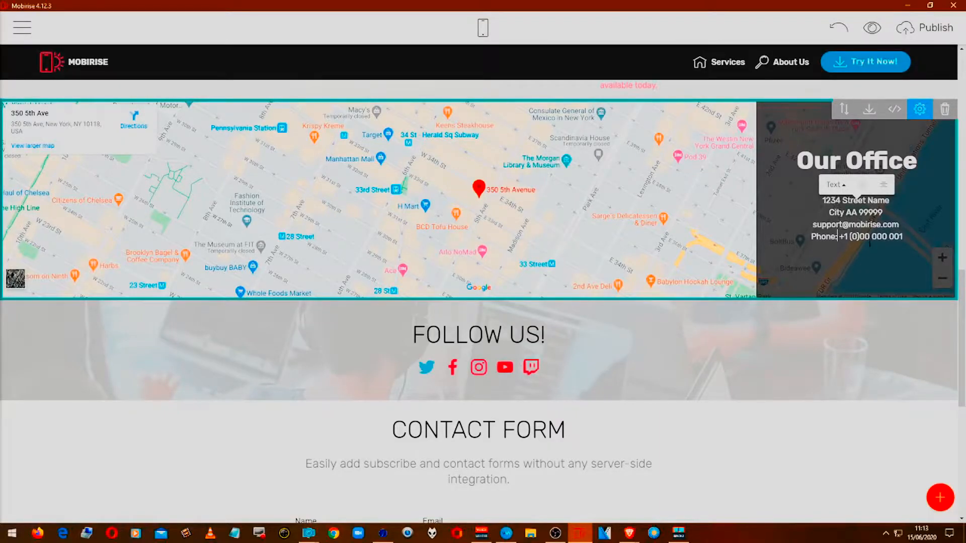
- Set the top and bottom spacing of the Our Office map block to 4
drag(891, 224, 810, 225)
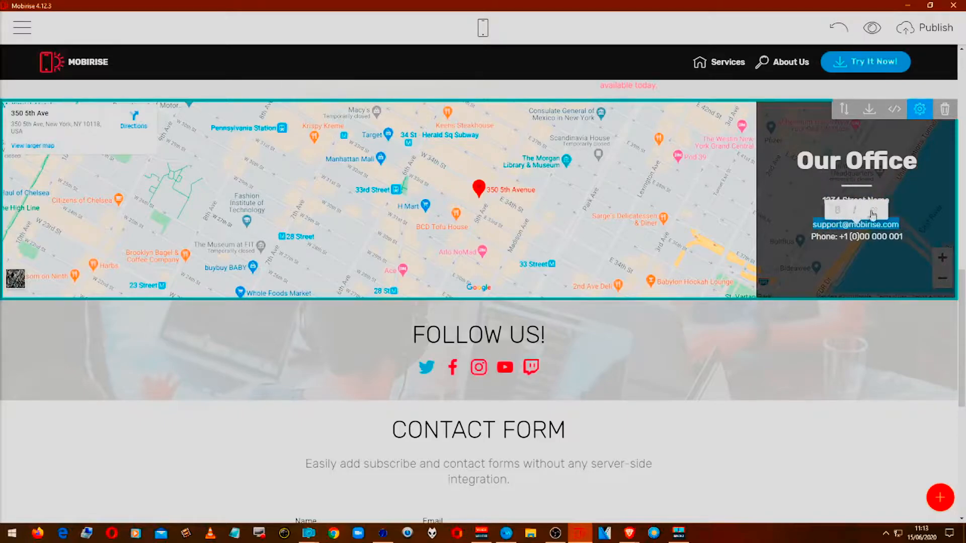
click(934, 136)
click(923, 109)
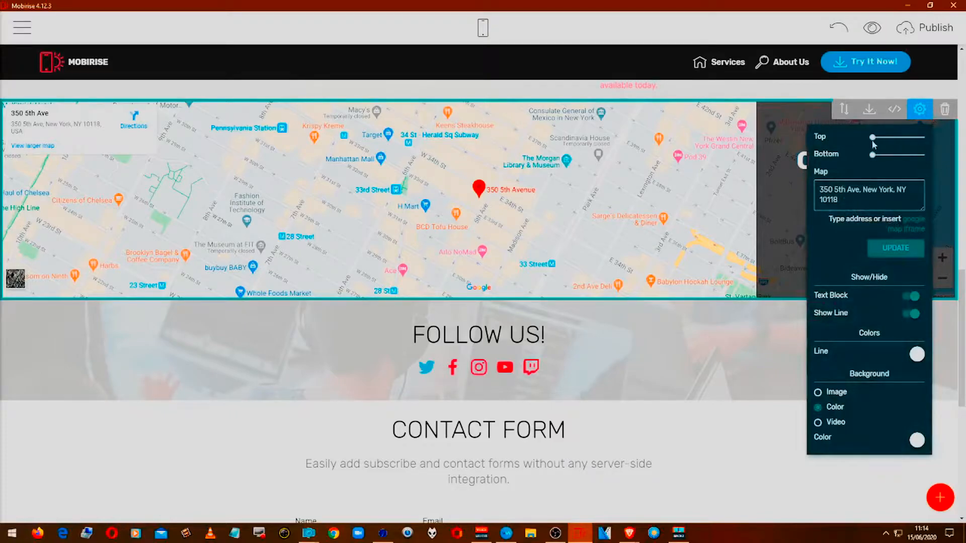
drag(874, 138, 886, 167)
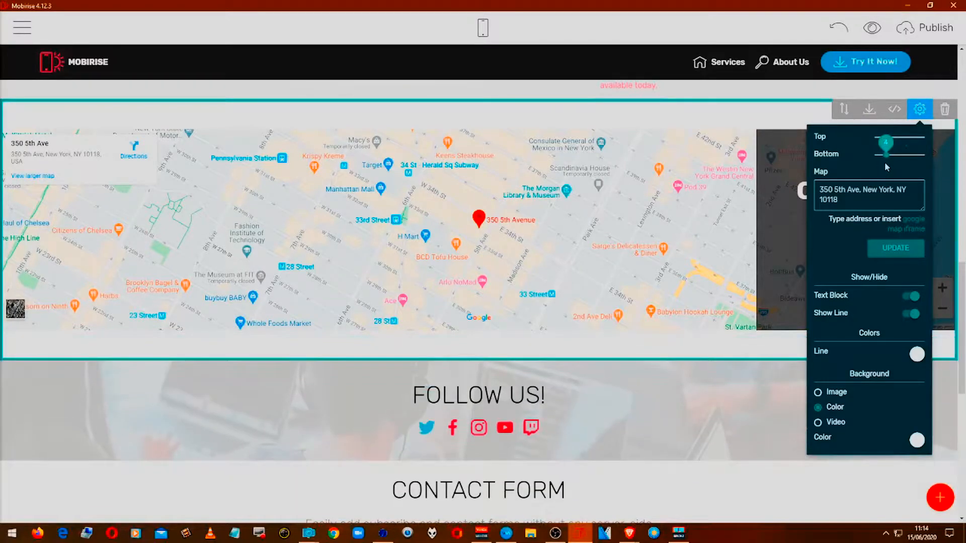
- Try hiding the map block's text block and its line, switching each one back on
click(911, 301)
click(912, 300)
click(908, 315)
click(908, 315)
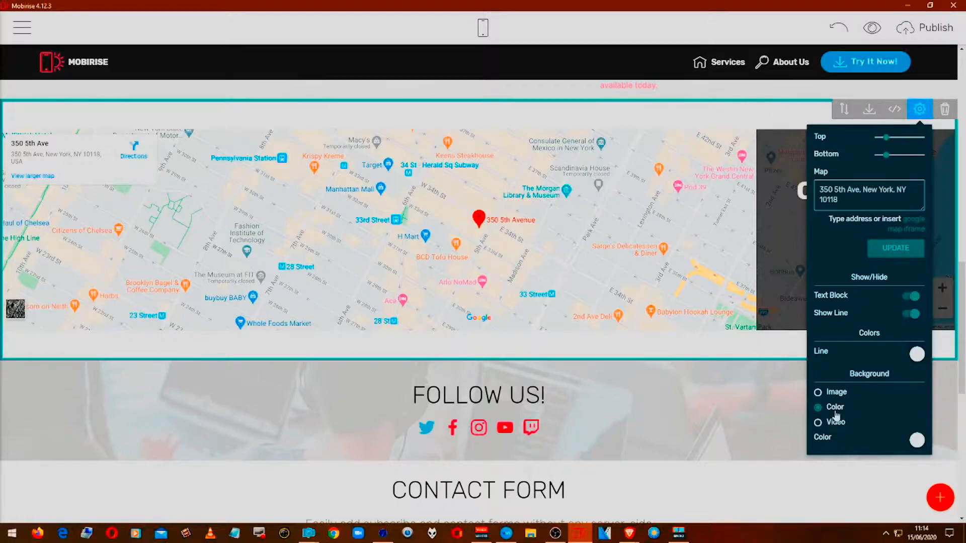
- Set the Our Office map block's background colour to #efefef and close its parameters
click(918, 442)
click(949, 416)
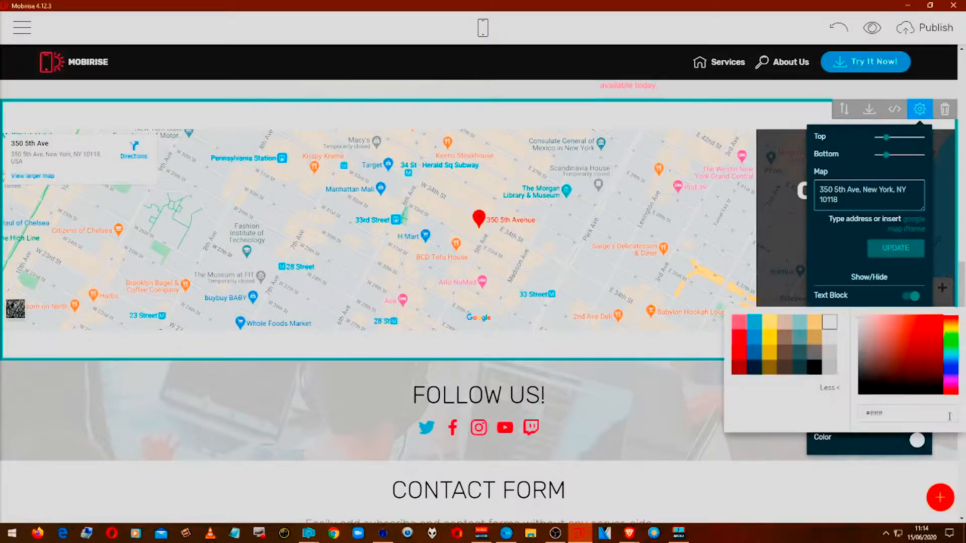
drag(923, 406, 788, 437)
text(#efefef)
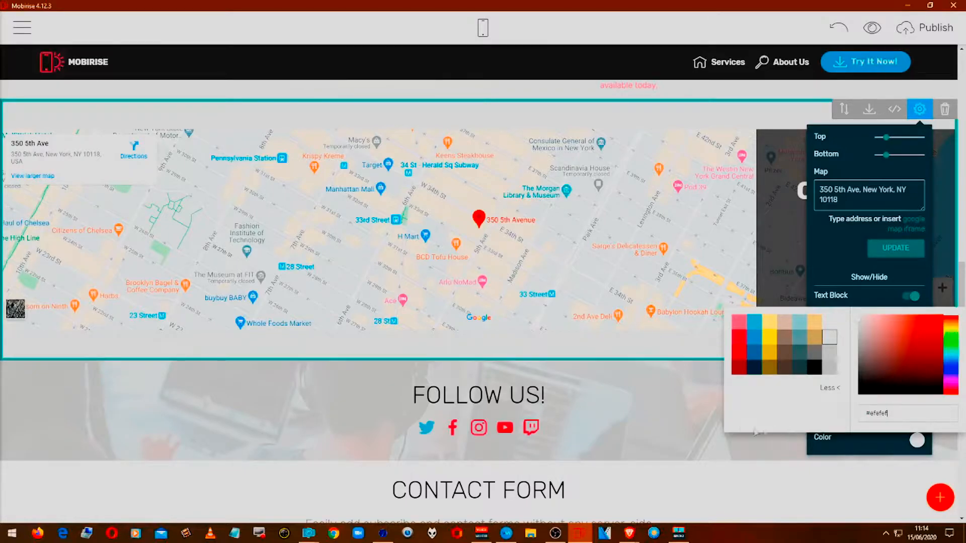
click(674, 340)
scroll(757, 342, down, 1)
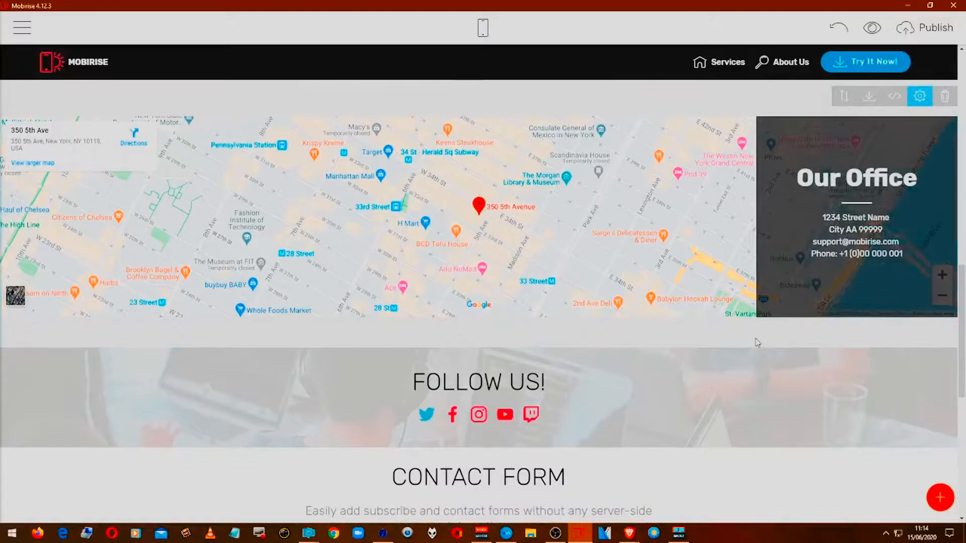
- Review how the Our Office map block's background and spacing look against the neighbouring blocks
scroll(757, 342, down, 2)
scroll(759, 341, up, 5)
scroll(760, 340, down, 2)
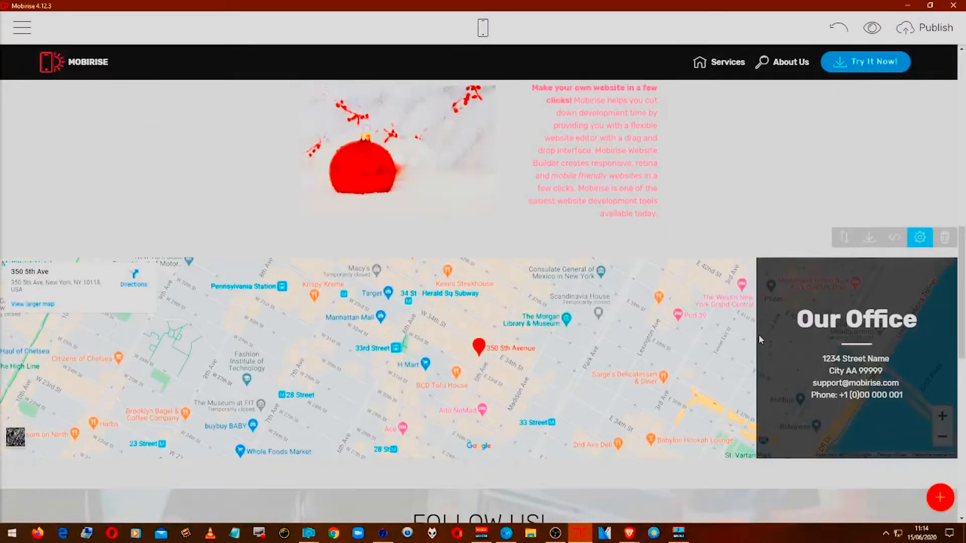
scroll(759, 339, down, 3)
scroll(761, 338, up, 5)
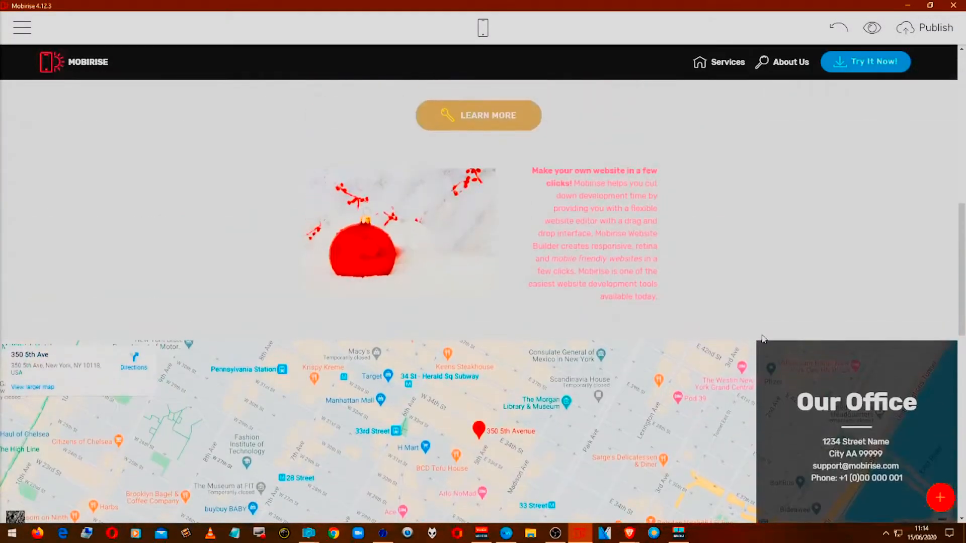
scroll(763, 338, down, 5)
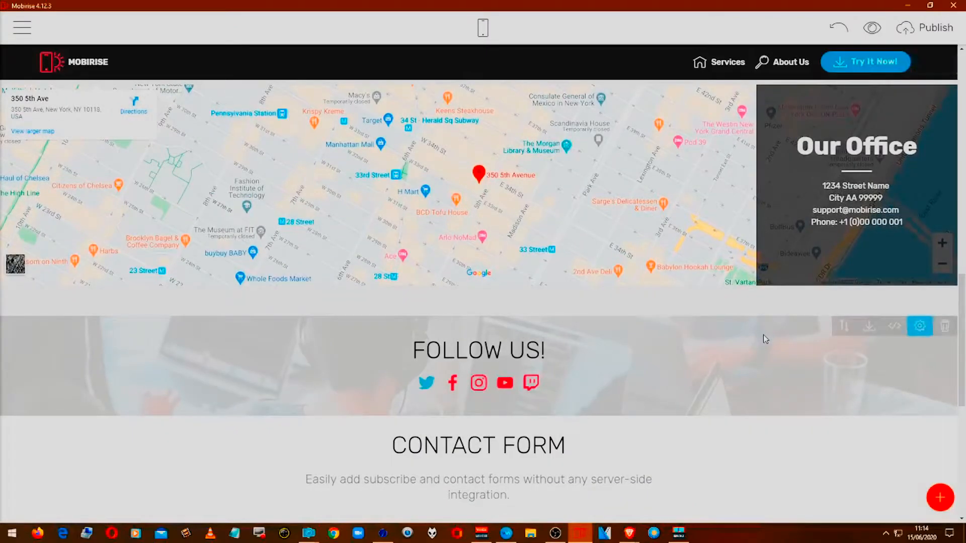
scroll(766, 309, up, 1)
scroll(761, 317, down, 2)
scroll(759, 323, down, 3)
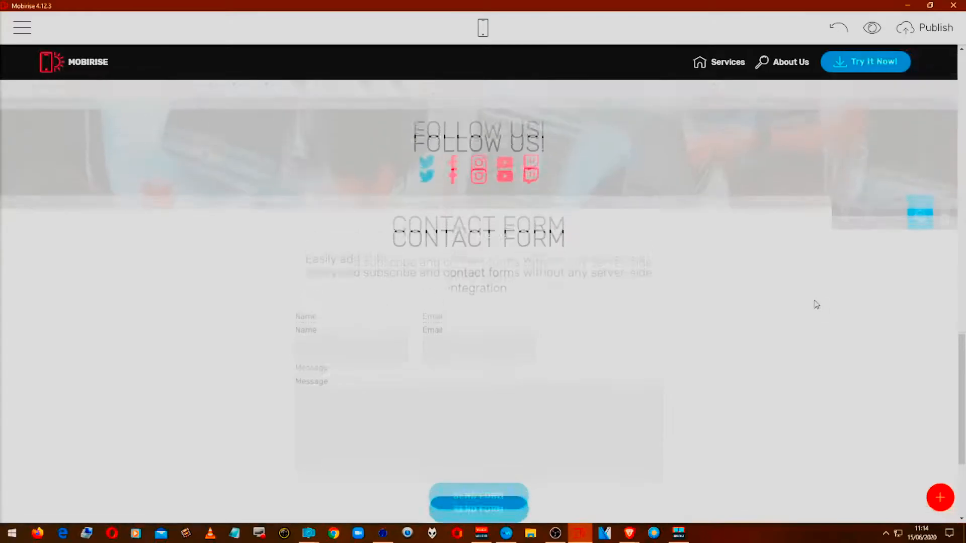
- Inspect the Our Office map block's parameters and its HTML and CSS code, closing the code editor without saving
scroll(814, 302, up, 4)
scroll(832, 317, up, 5)
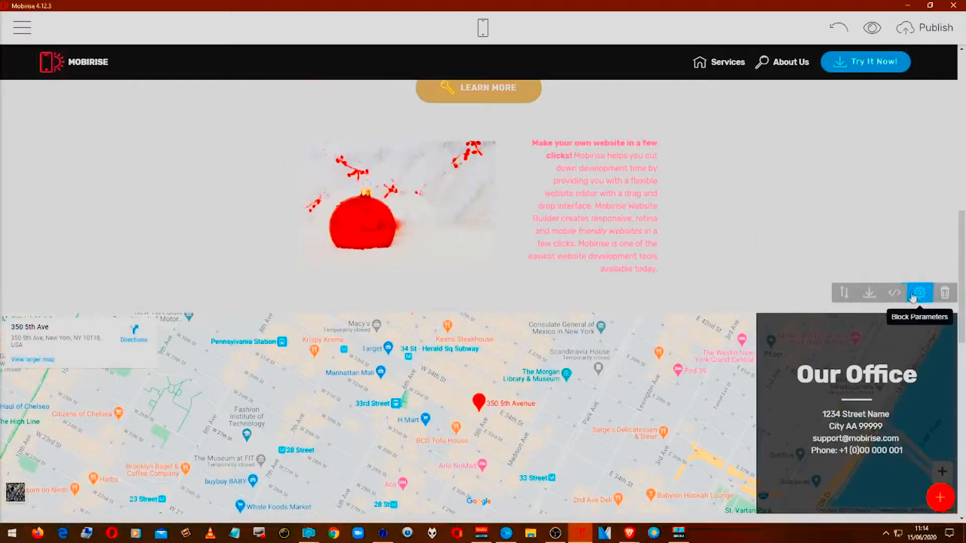
click(920, 293)
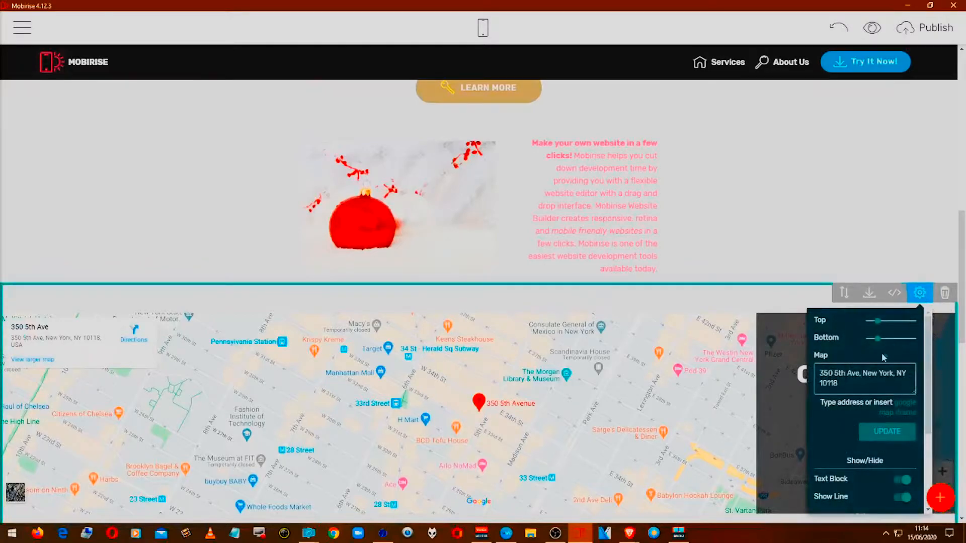
scroll(887, 347, down, 3)
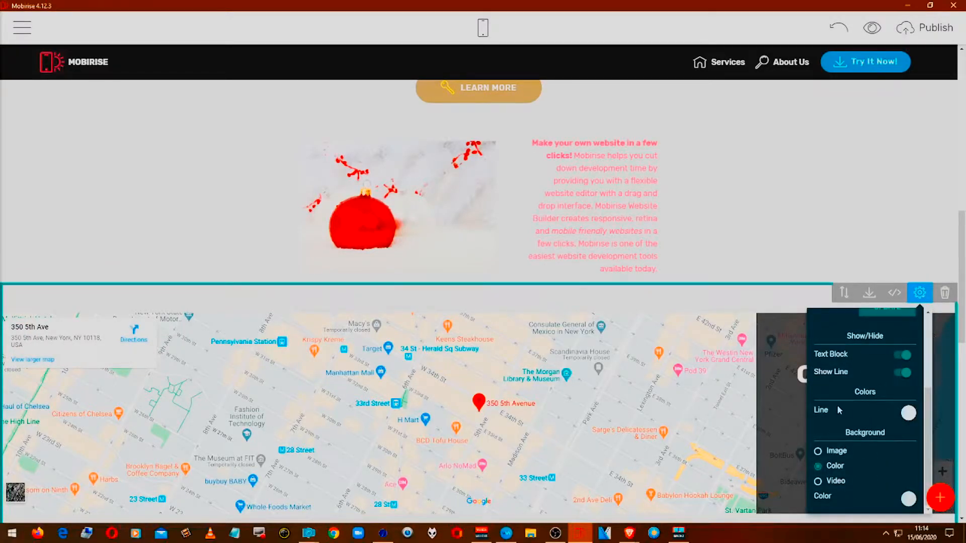
scroll(837, 405, up, 3)
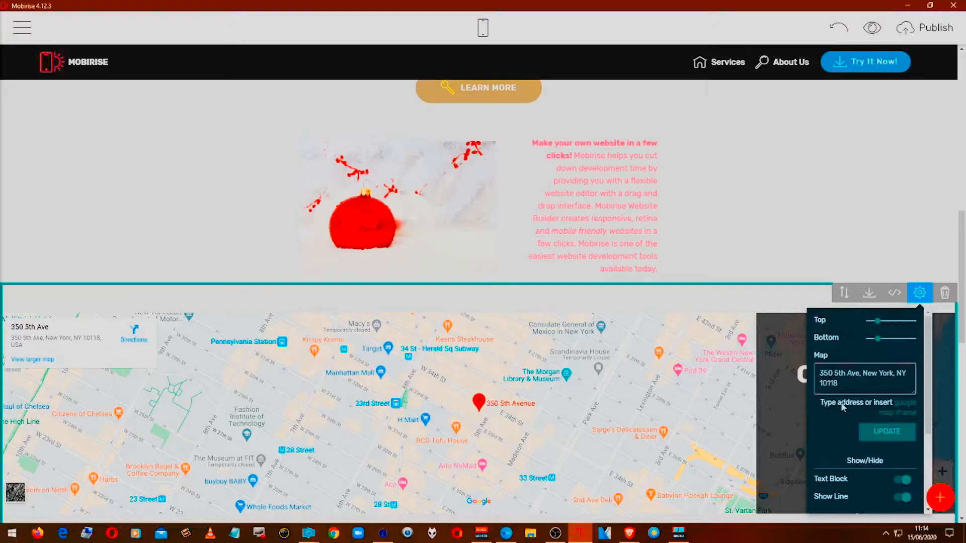
click(894, 294)
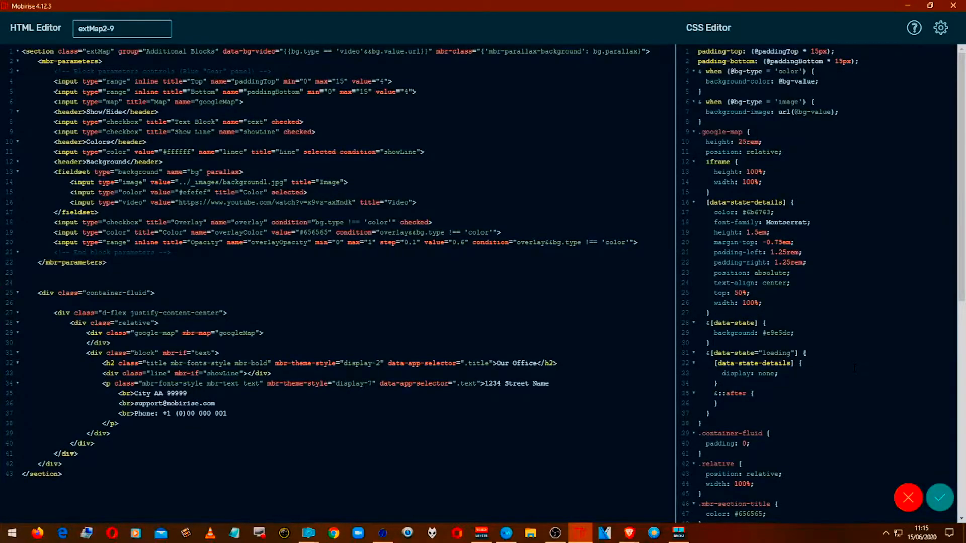
click(904, 495)
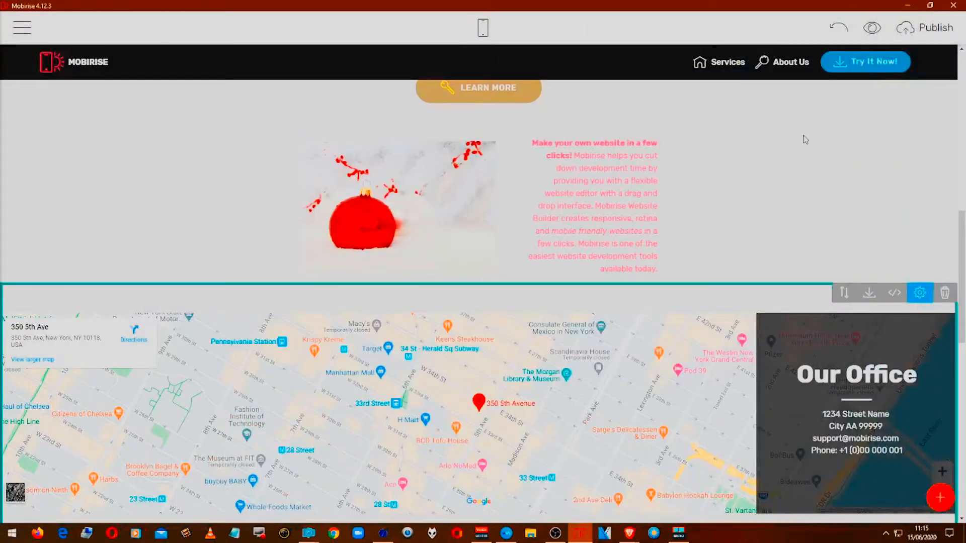
- Open the page settings of the Home page from the site's page list
scroll(799, 169, down, 10)
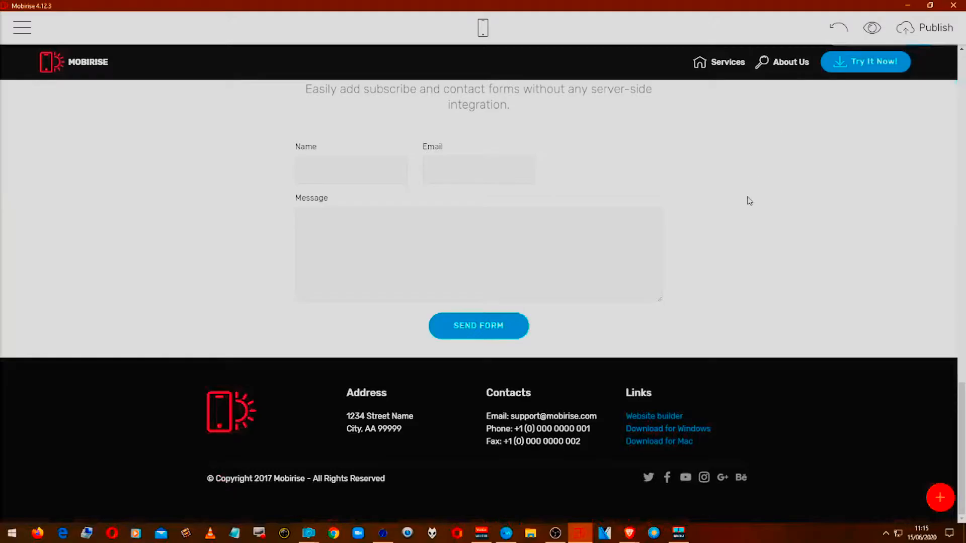
scroll(719, 196, up, 10)
scroll(707, 191, up, 10)
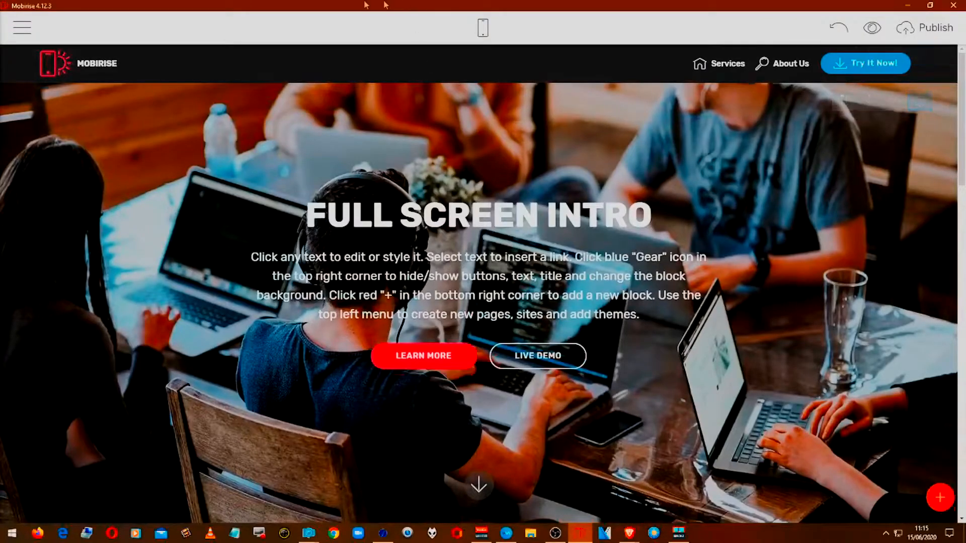
click(24, 27)
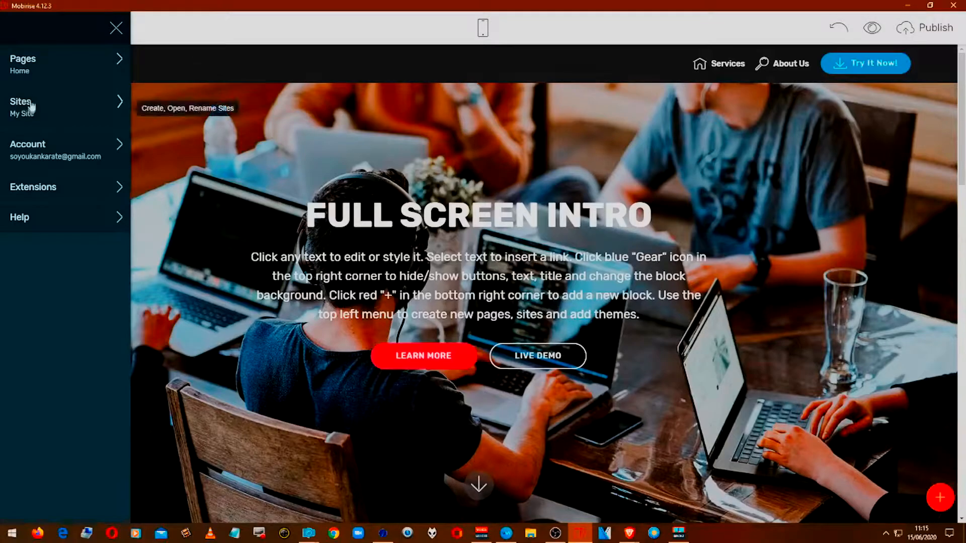
click(28, 80)
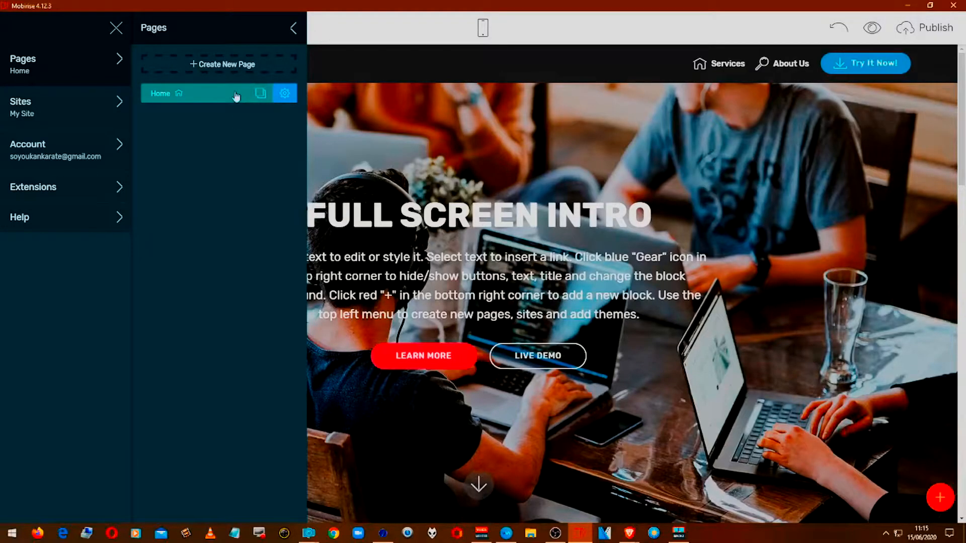
click(285, 94)
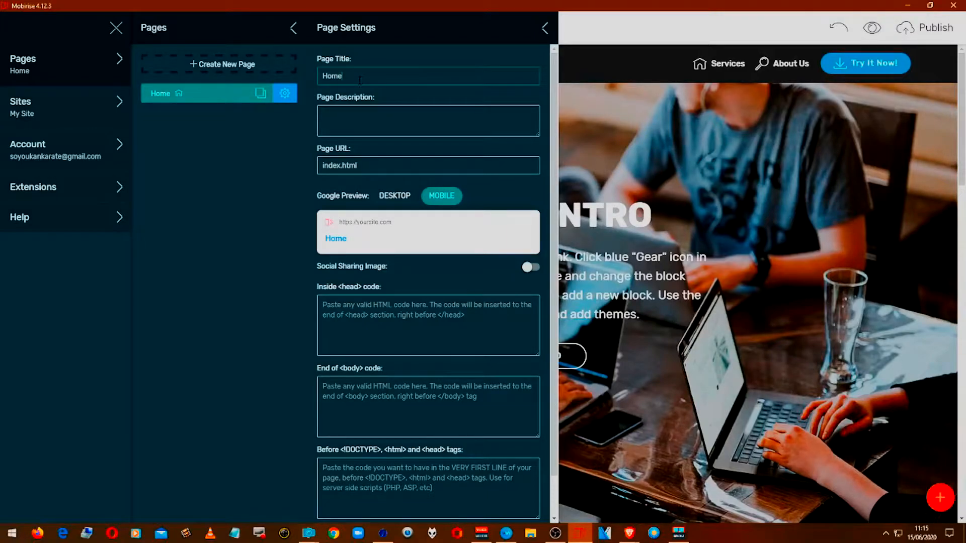
- Set the Home page's description to "this is the home page for the website", keeping the URL index.html
click(337, 125)
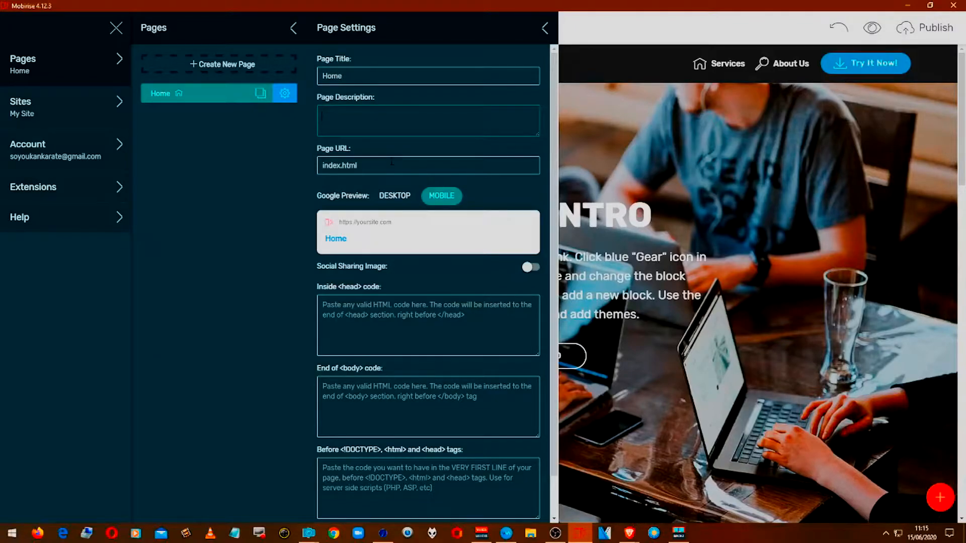
text(t)
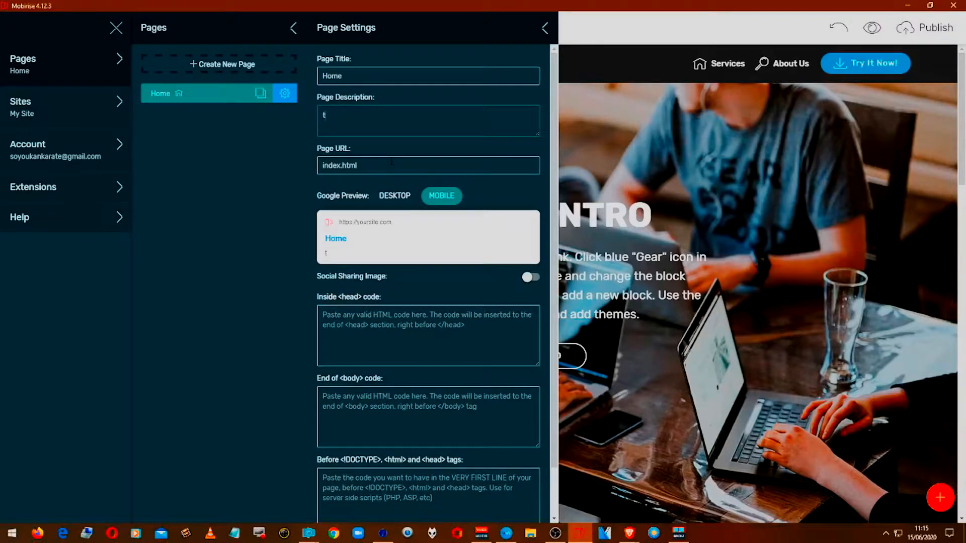
key(BackSpace)
text(this is the home pa)
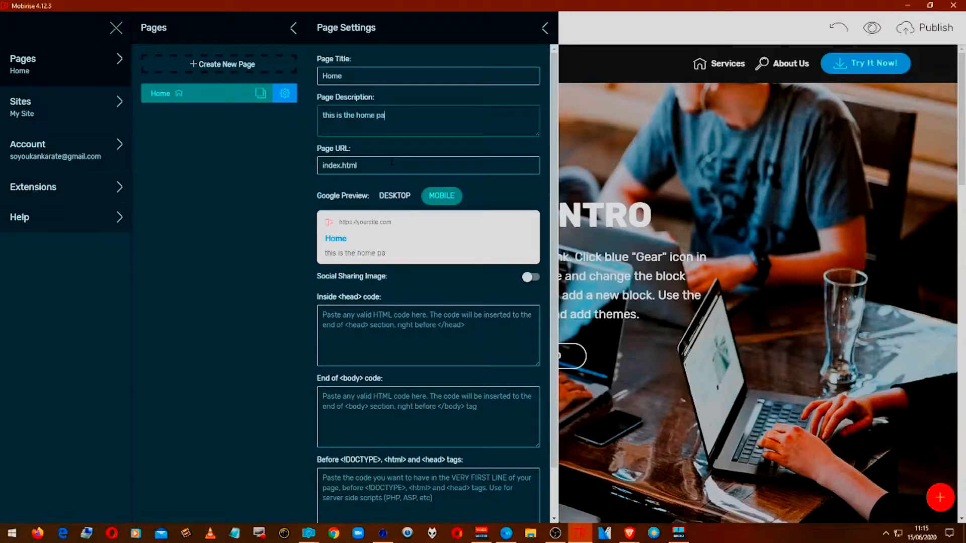
text(ge for the website)
key(Tab)
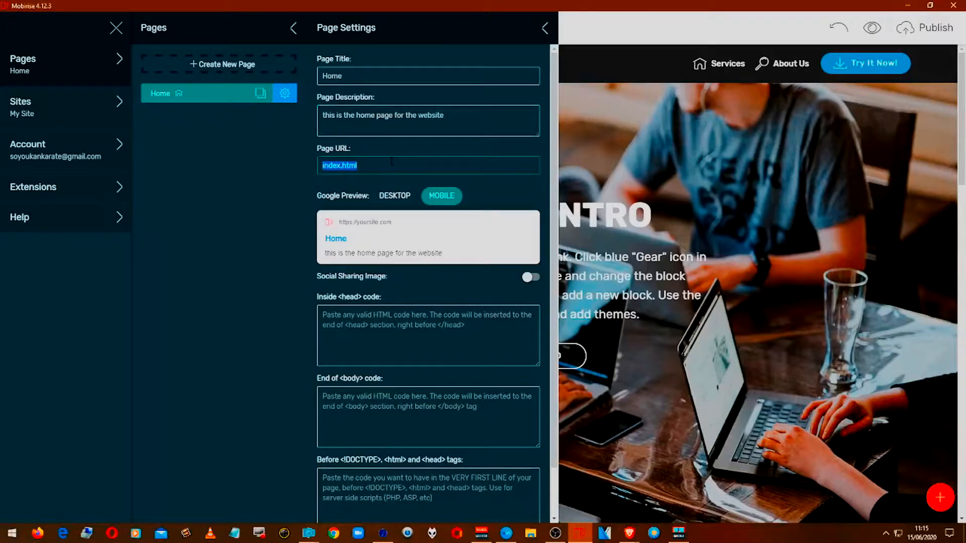
click(391, 162)
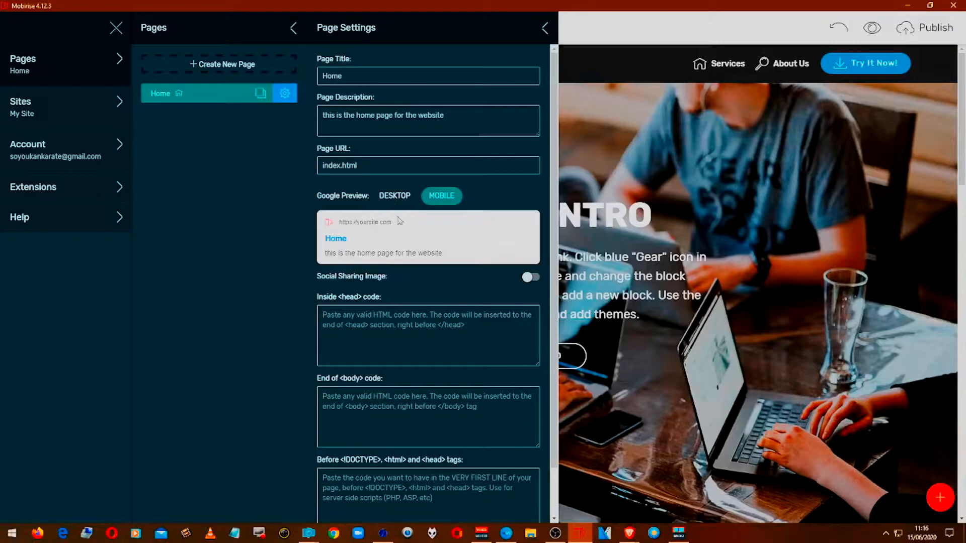
- Switch the Home page's Google preview to desktop and review the remaining page settings and code fields
click(395, 199)
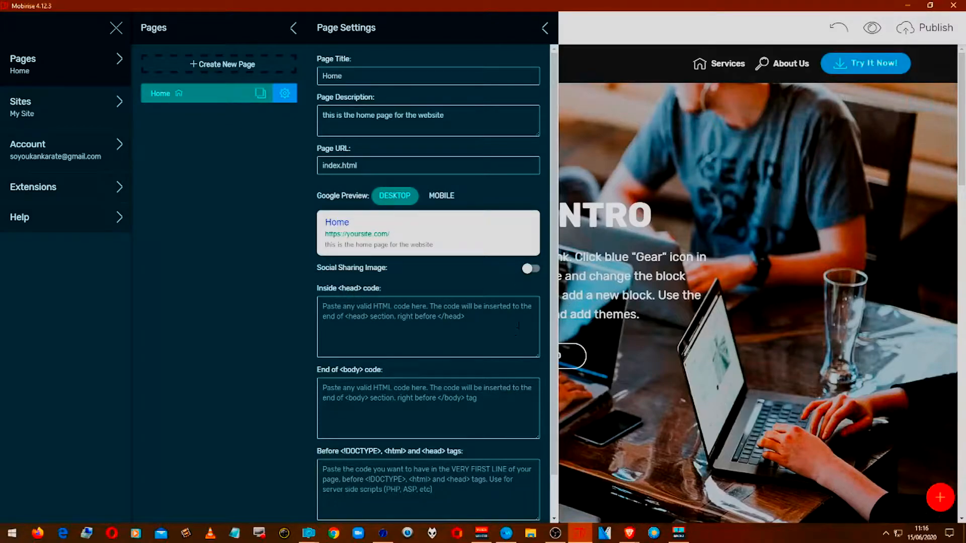
scroll(507, 332, down, 1)
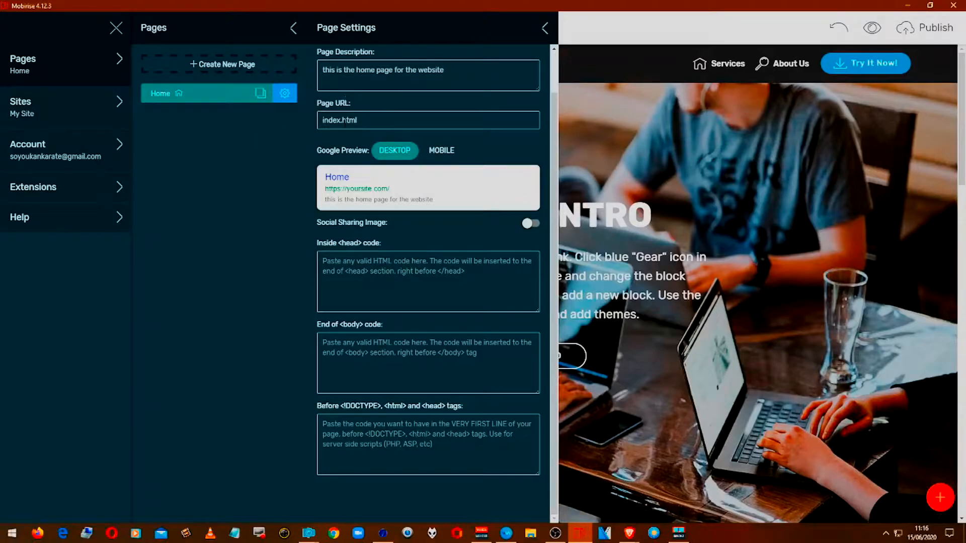
scroll(368, 160, up, 1)
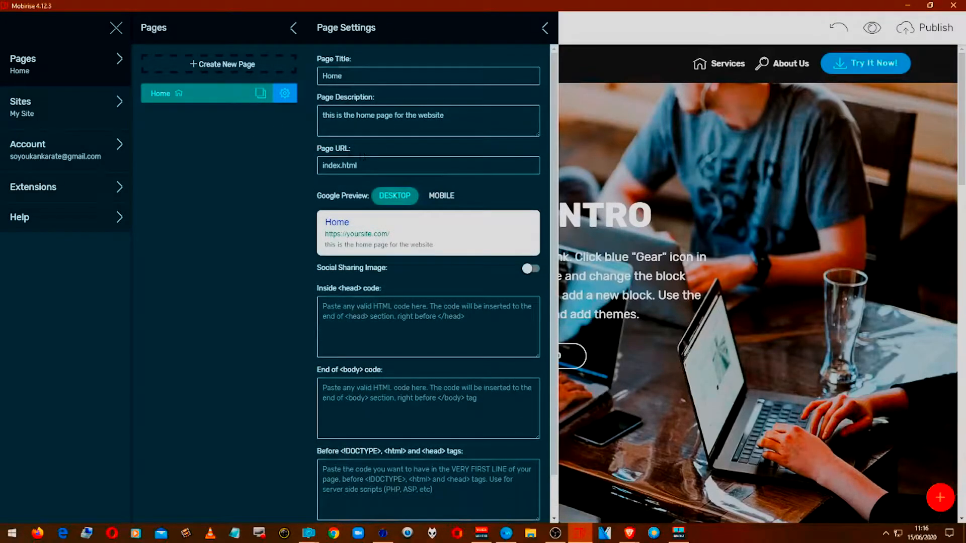
- Create a new page named My Products
click(235, 66)
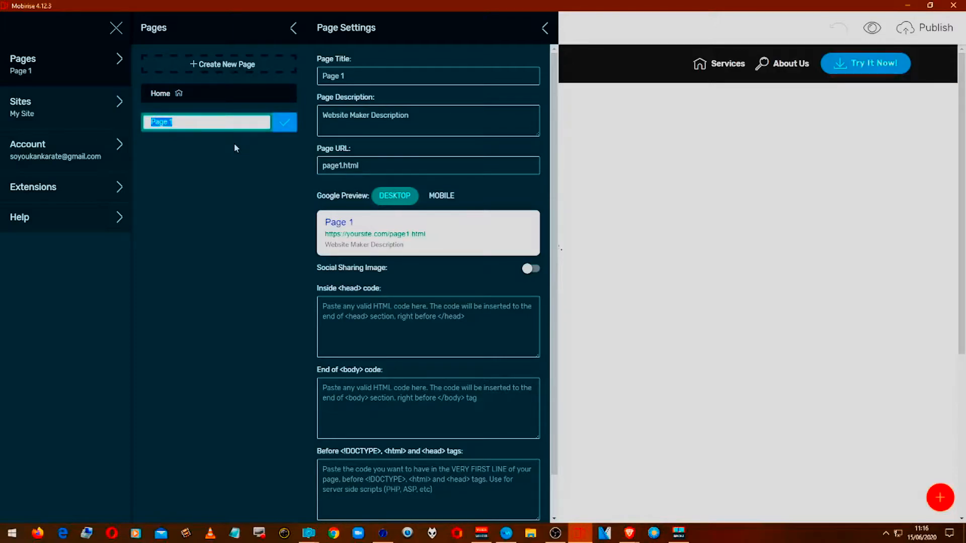
text(My Products)
key(Return)
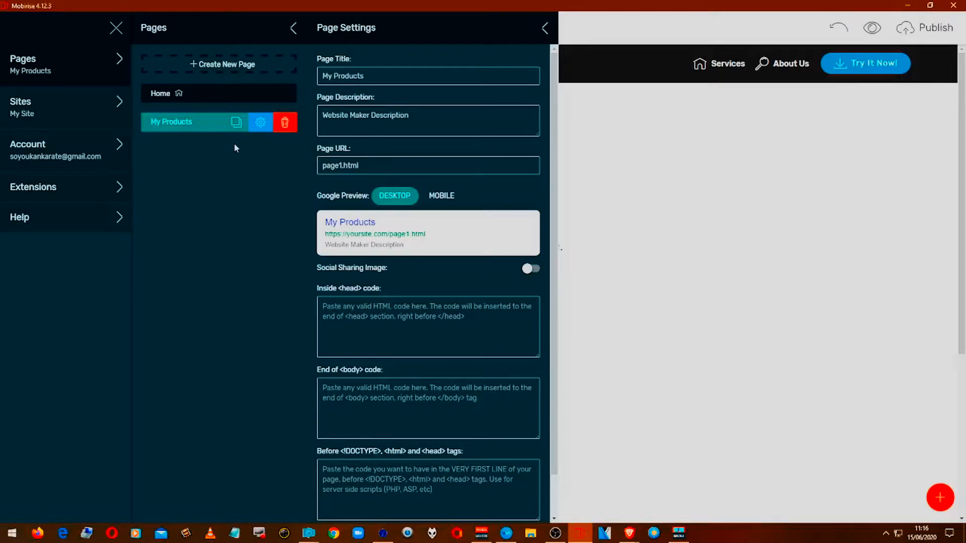
- Replace the My Products page's description with "My products page"
click(425, 112)
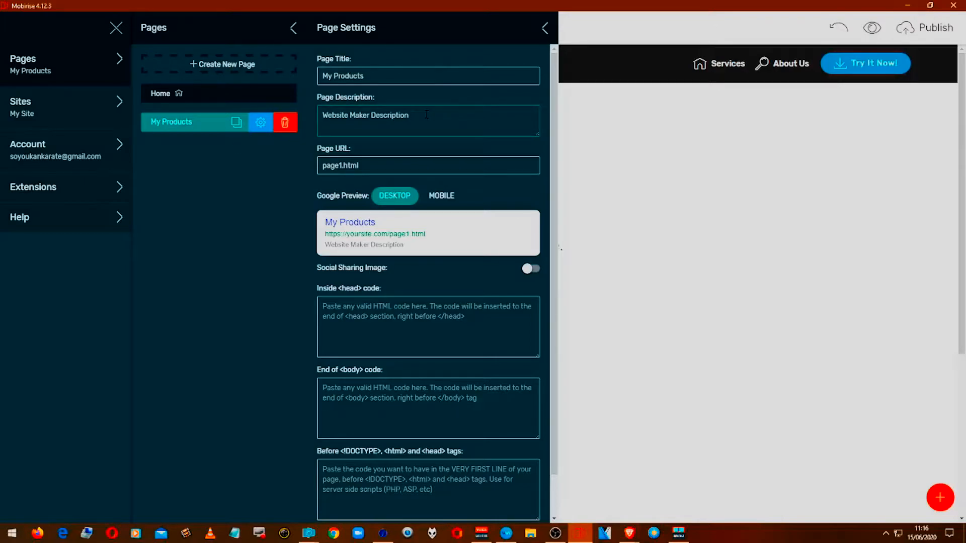
key(ctrl+a)
key(BackSpace)
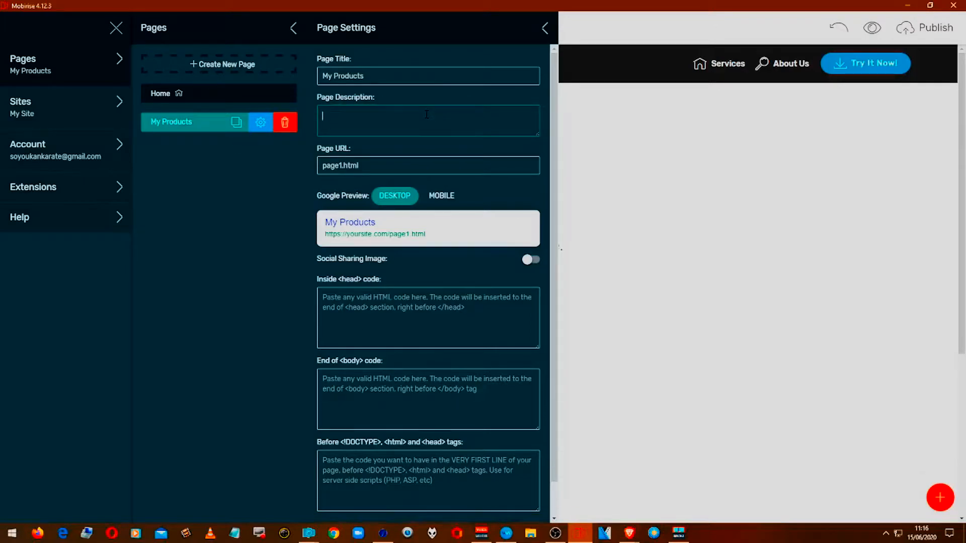
text(My pordu)
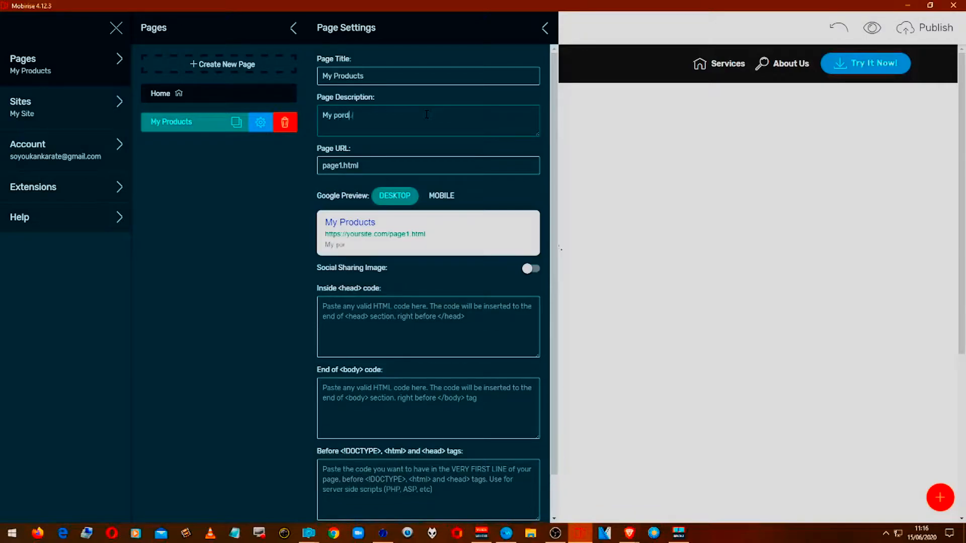
key(BackSpace)
key(BackSpace)
key(BackSpace)
key(BackSpace)
text(roducts pagre)
key(BackSpace)
key(BackSpace)
text(e)
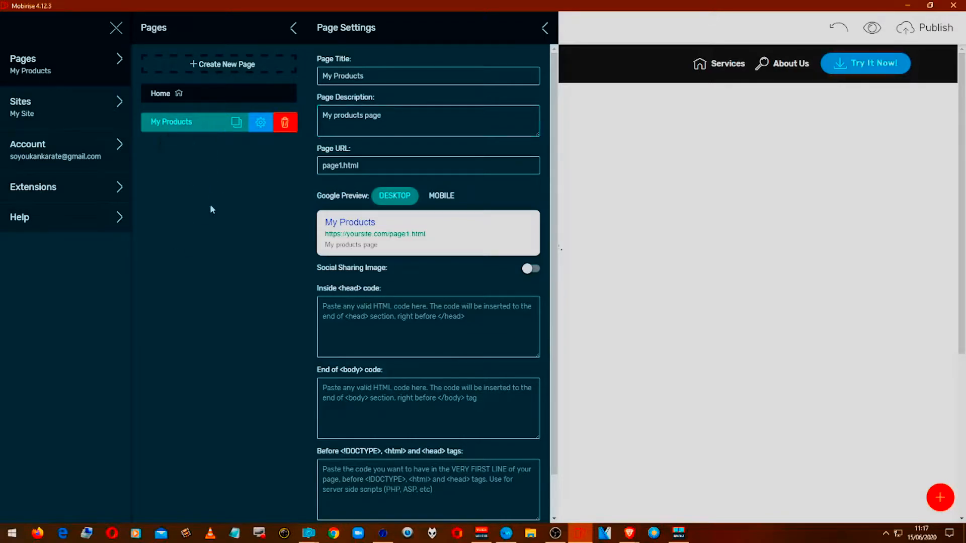
- View the Home page, return to the My Products page and close the page settings
click(207, 94)
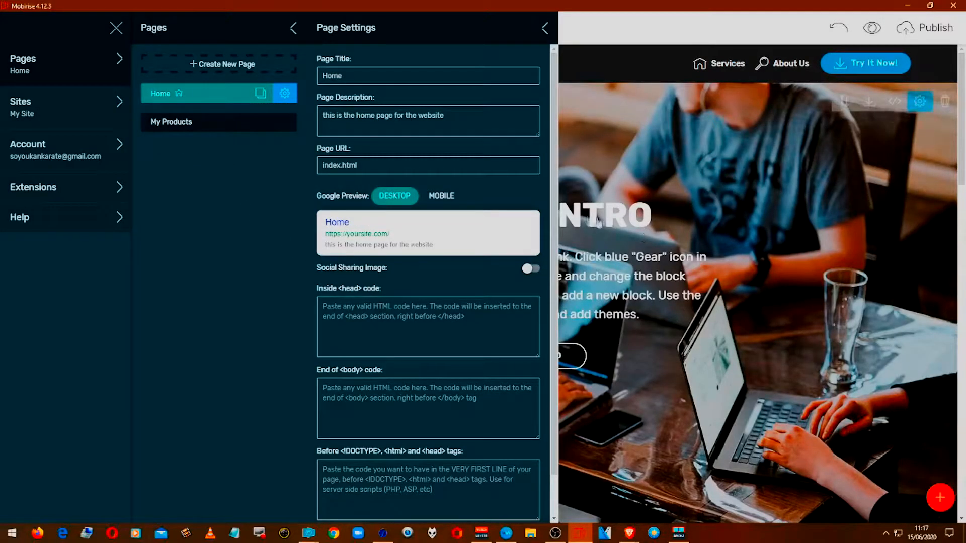
click(210, 124)
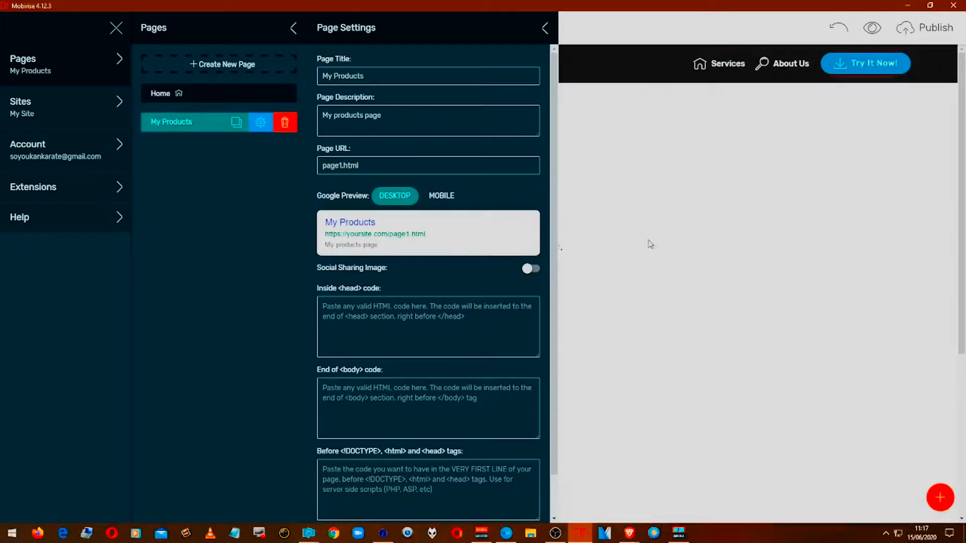
click(633, 273)
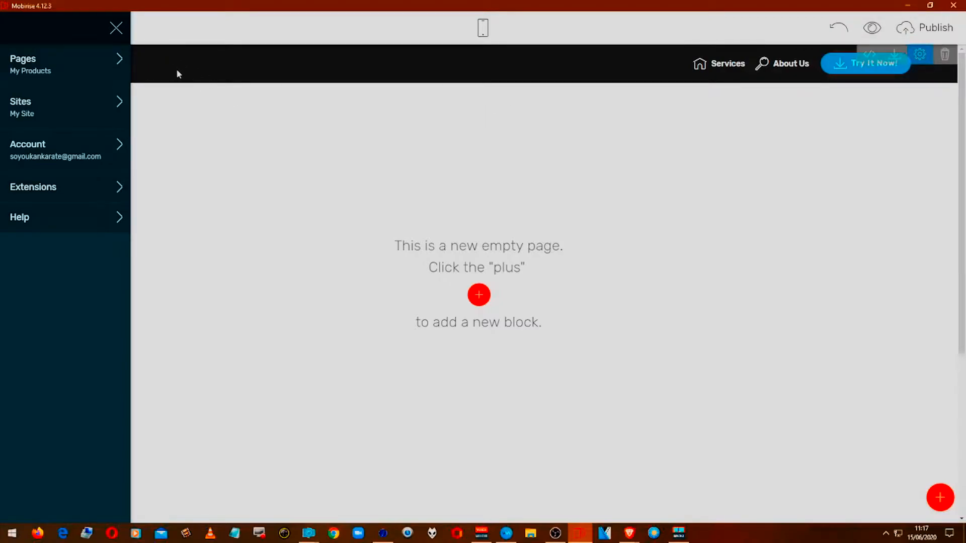
- Enlarge the My Products menu block's logo and hide its buttons, trying out the menu items and transparency switches
click(920, 56)
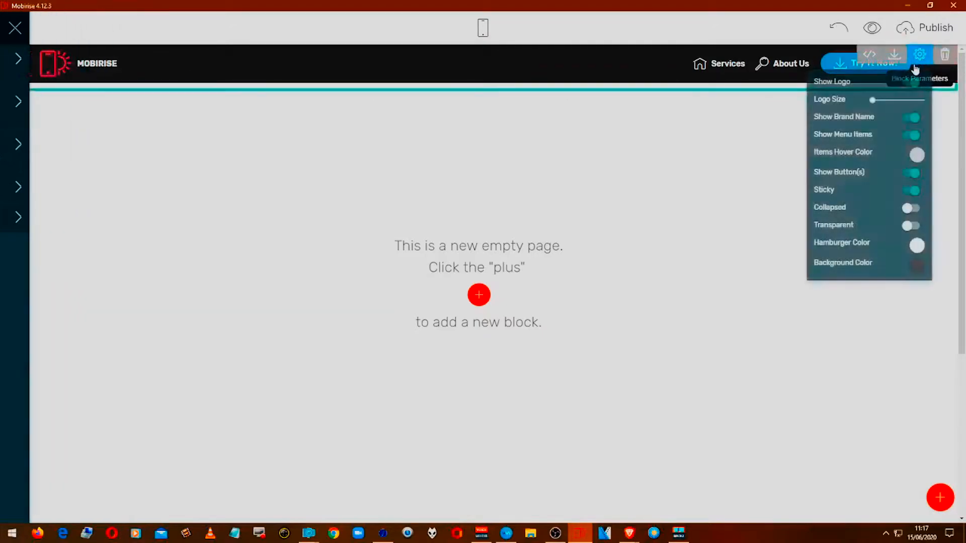
drag(871, 100, 900, 95)
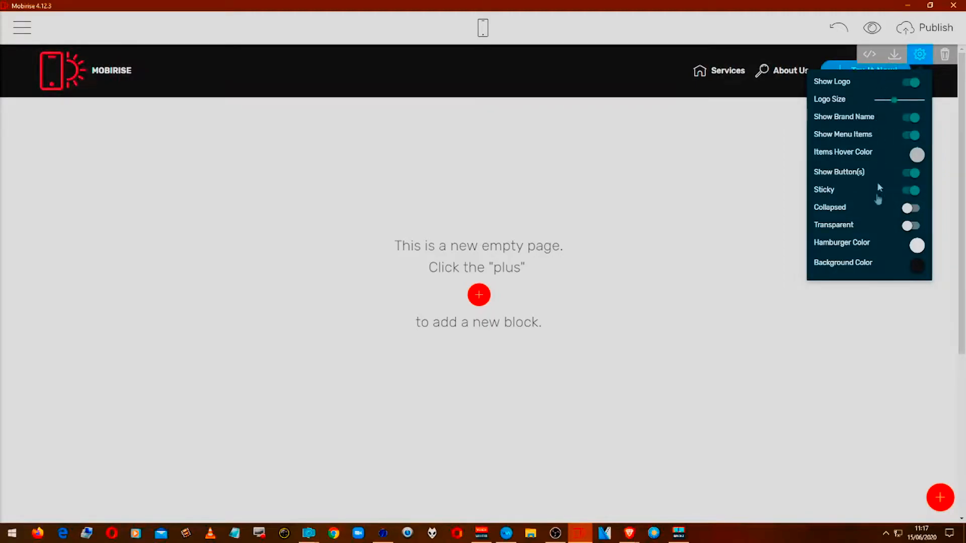
click(910, 136)
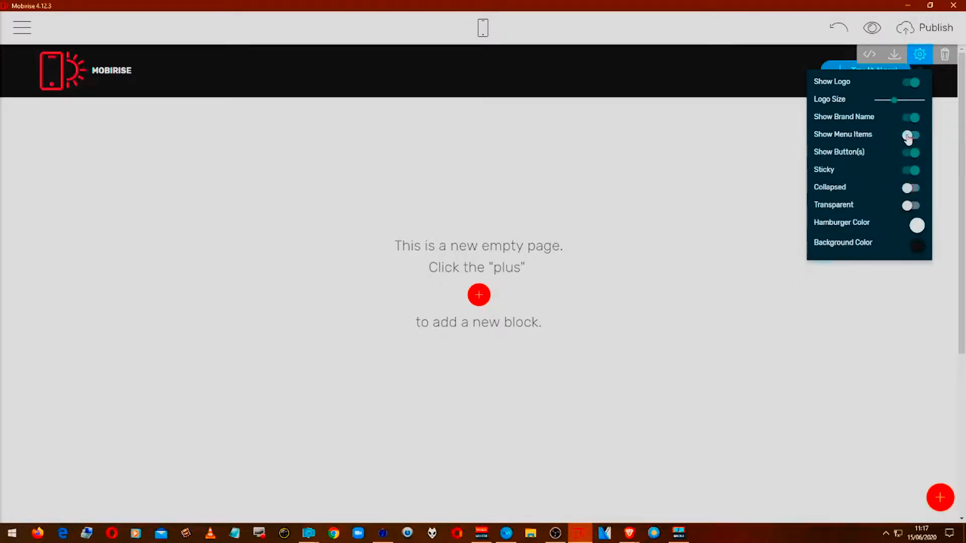
click(909, 135)
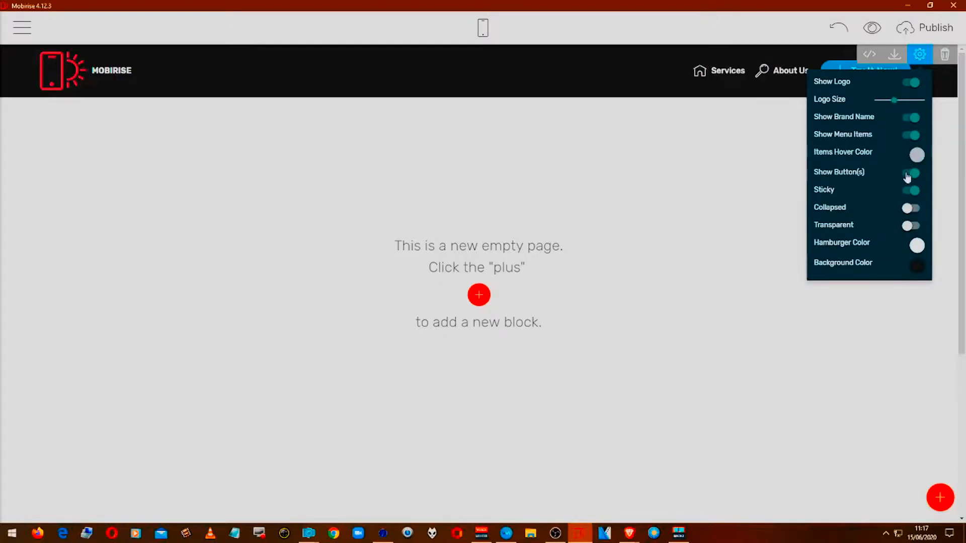
click(909, 173)
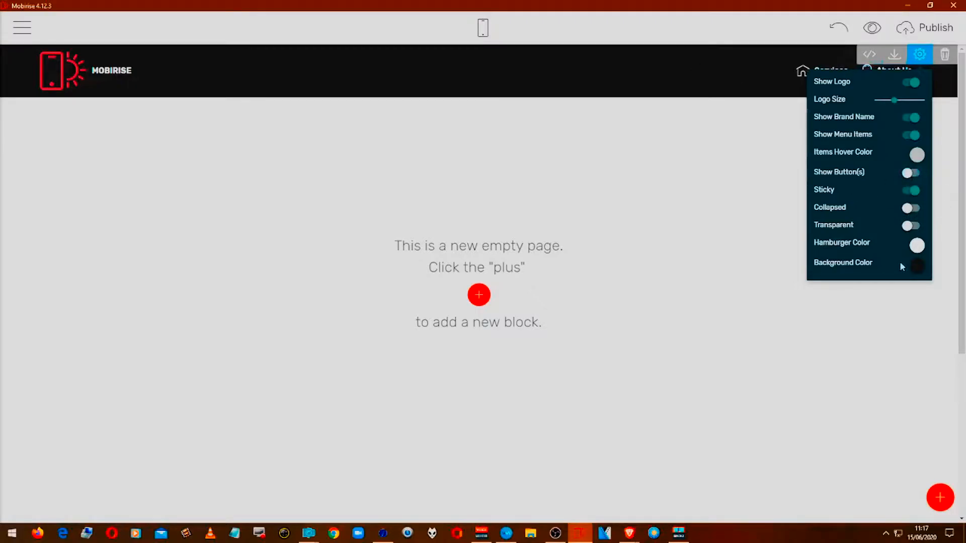
click(912, 226)
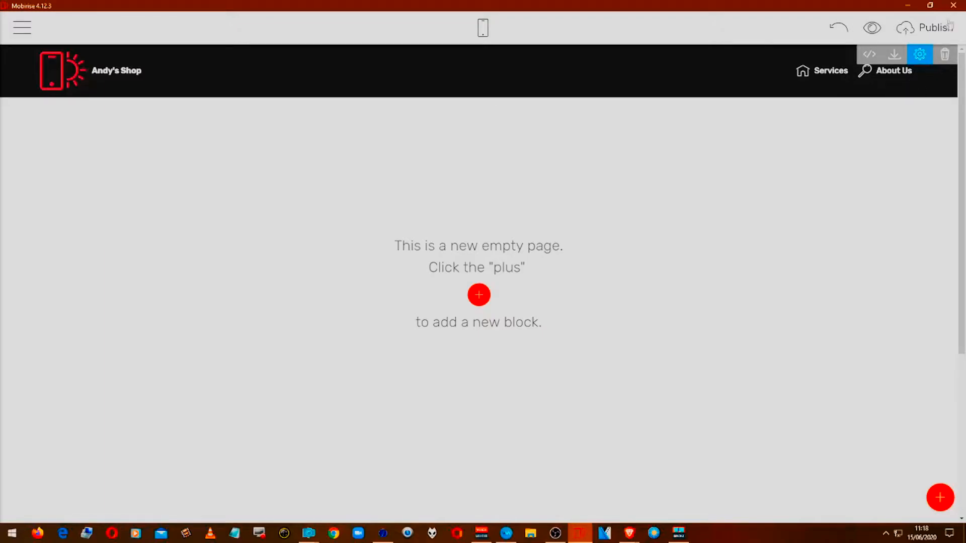
- Save the customised menu block to the user blocks
click(893, 57)
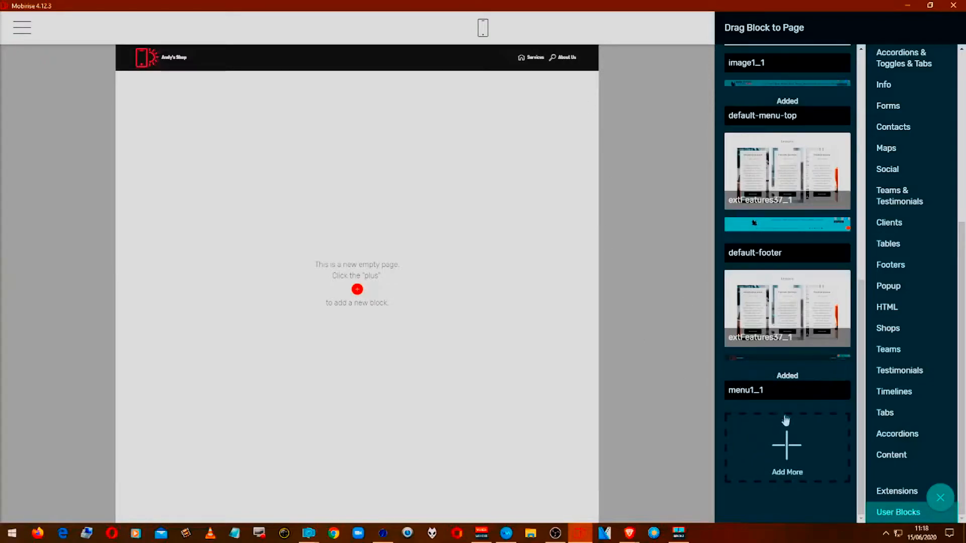
- Rename the saved menu1_1 user block as demo_menu and close the block library
double_click(788, 388)
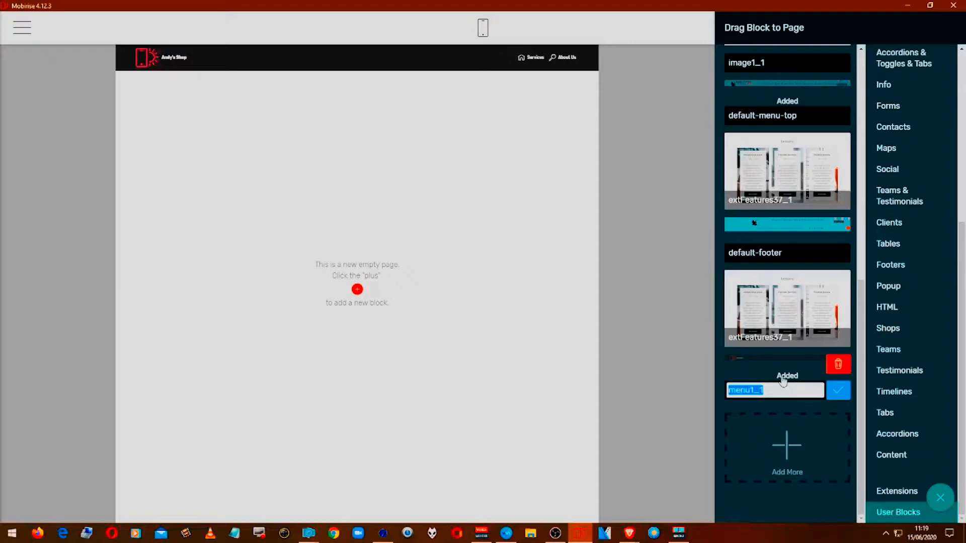
key(Return)
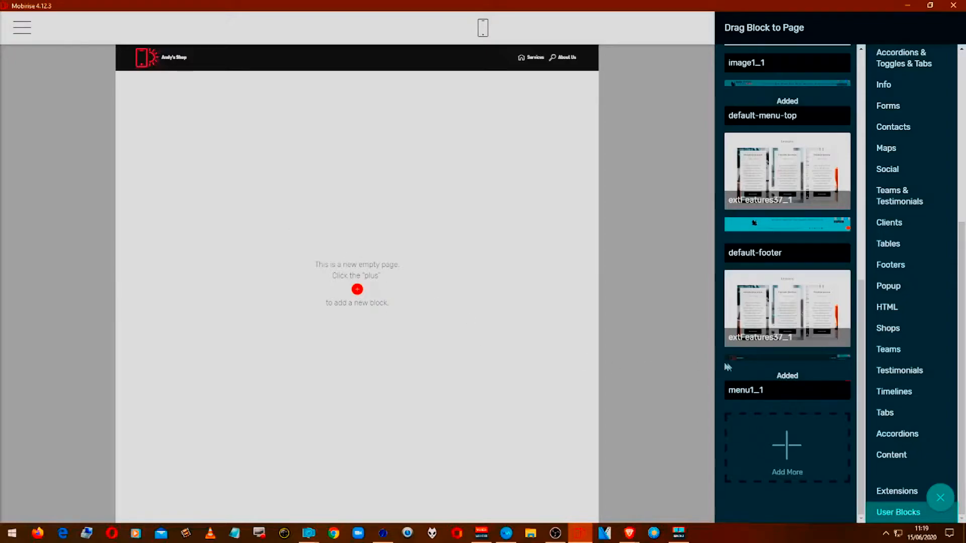
double_click(763, 391)
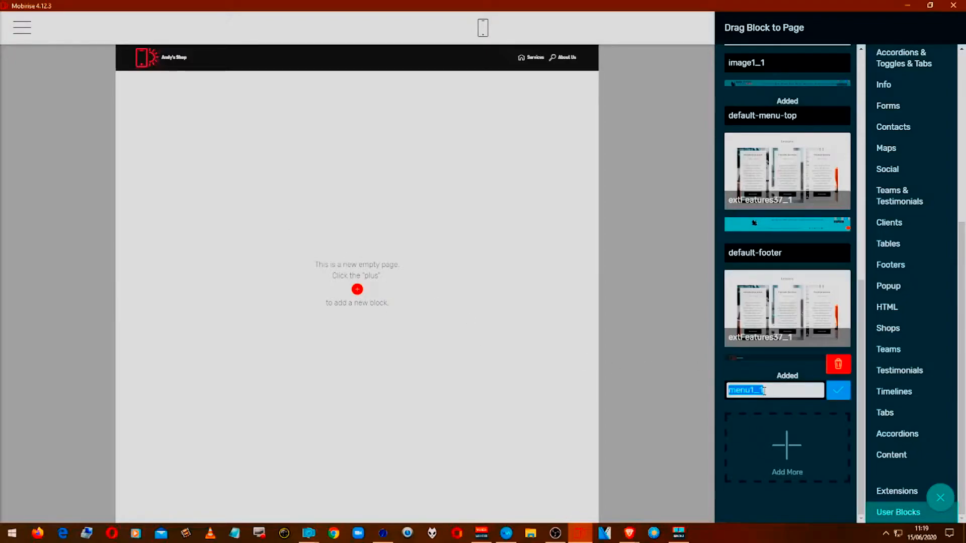
text(demo)
key(Return)
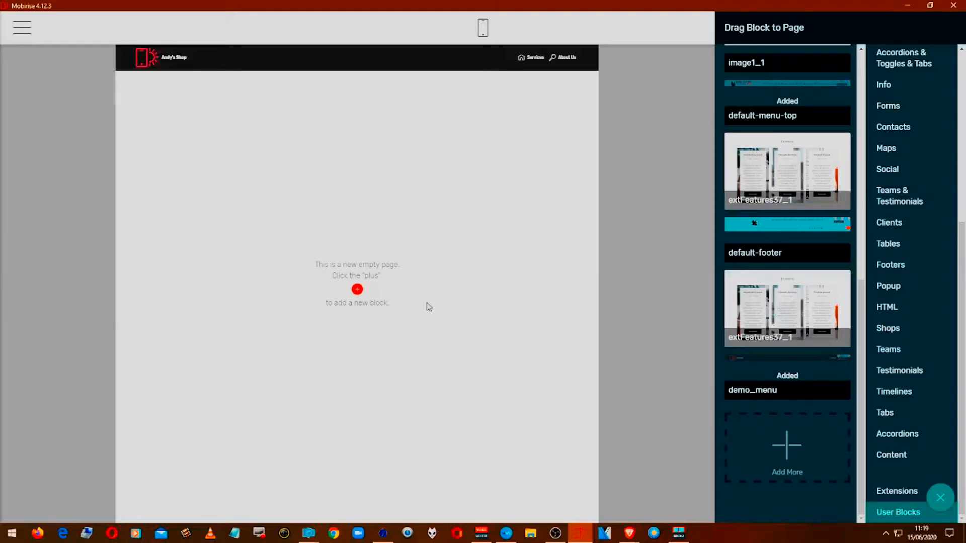
click(406, 297)
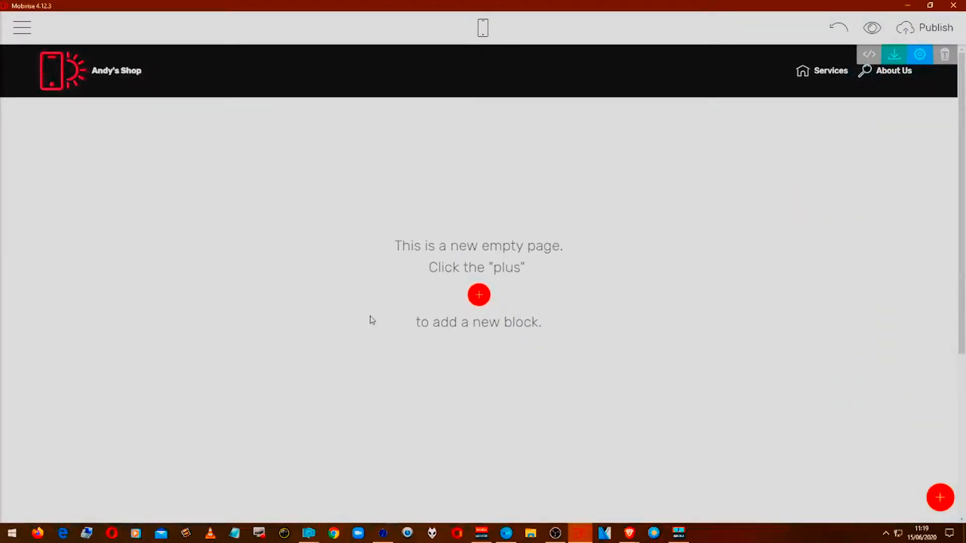
- Browse the Headers blocks in the block library, including the BlockPack designs
click(478, 296)
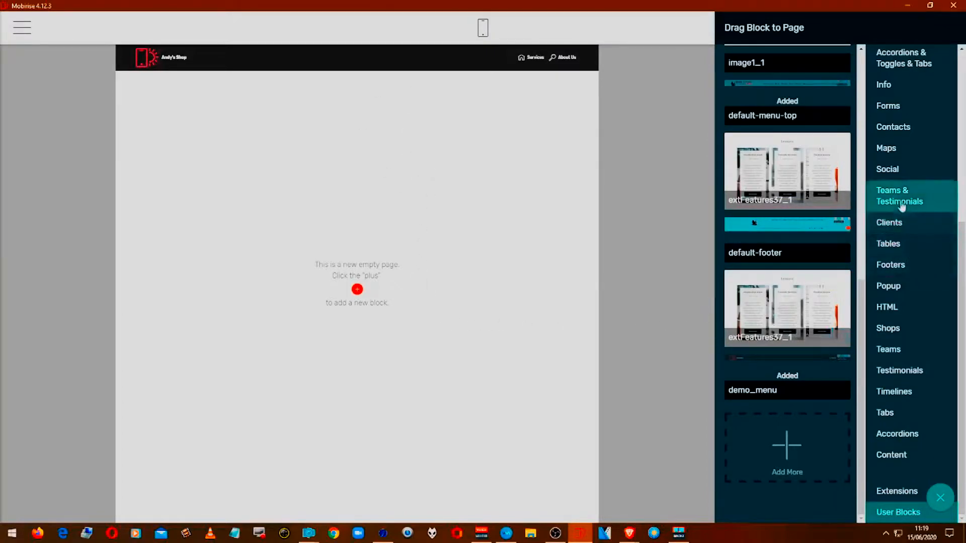
mouse_move(797, 147)
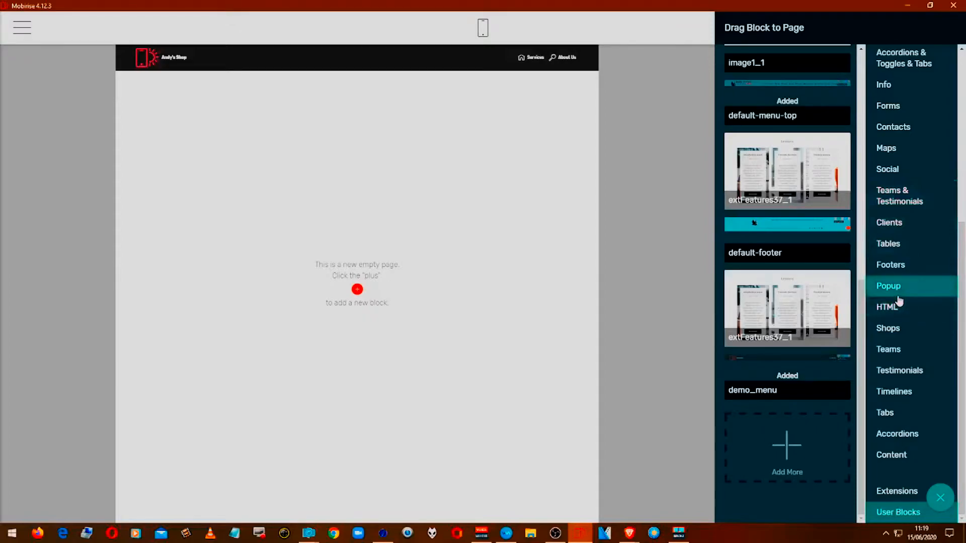
scroll(899, 300, up, 5)
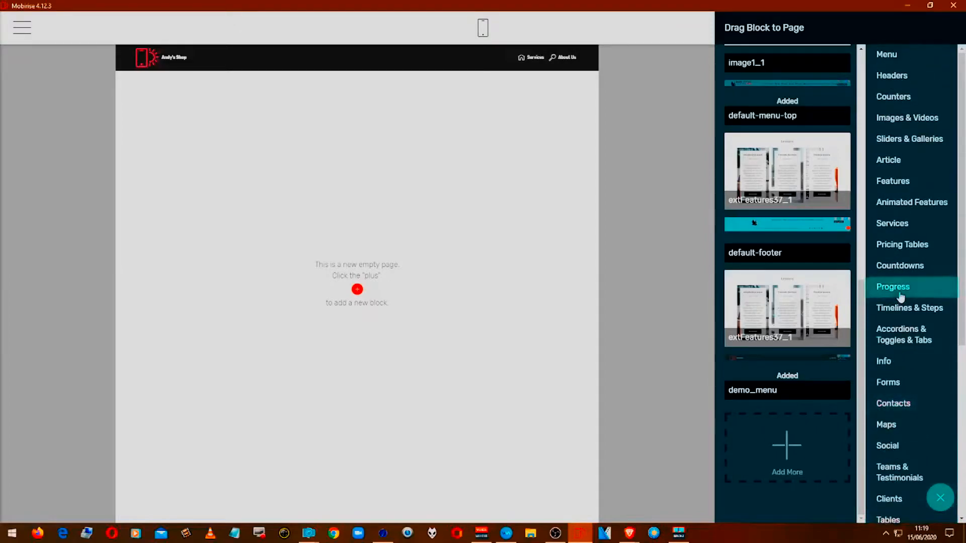
click(898, 80)
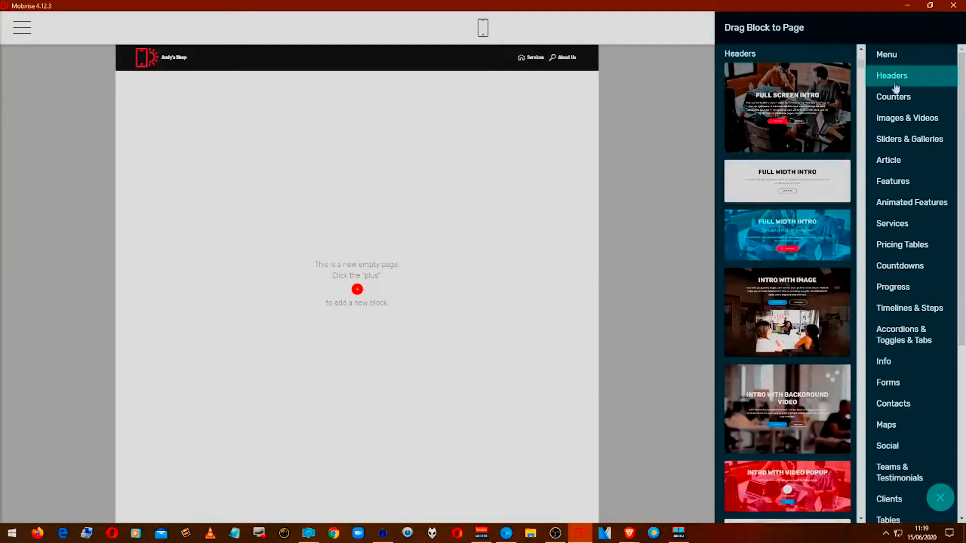
scroll(802, 312, down, 5)
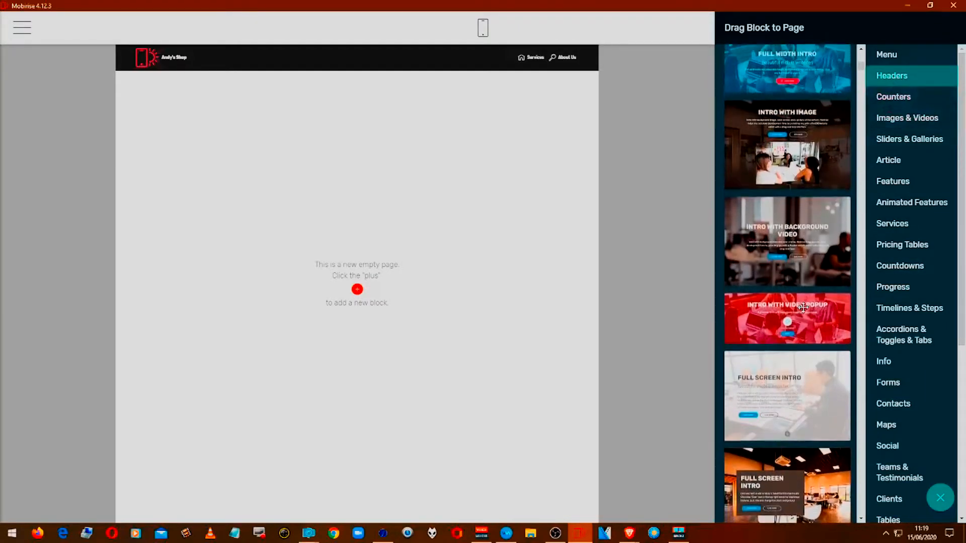
scroll(803, 307, down, 8)
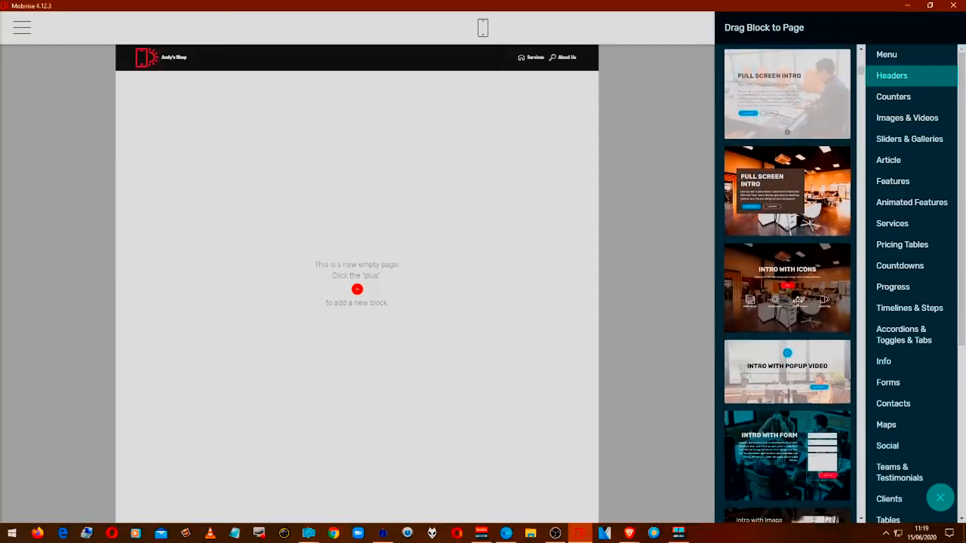
scroll(797, 300, down, 15)
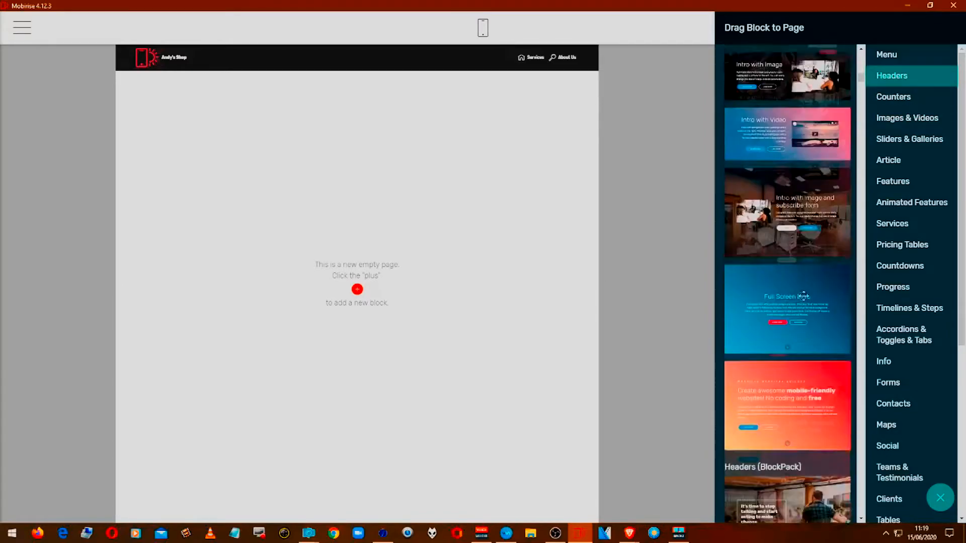
scroll(813, 293, up, 3)
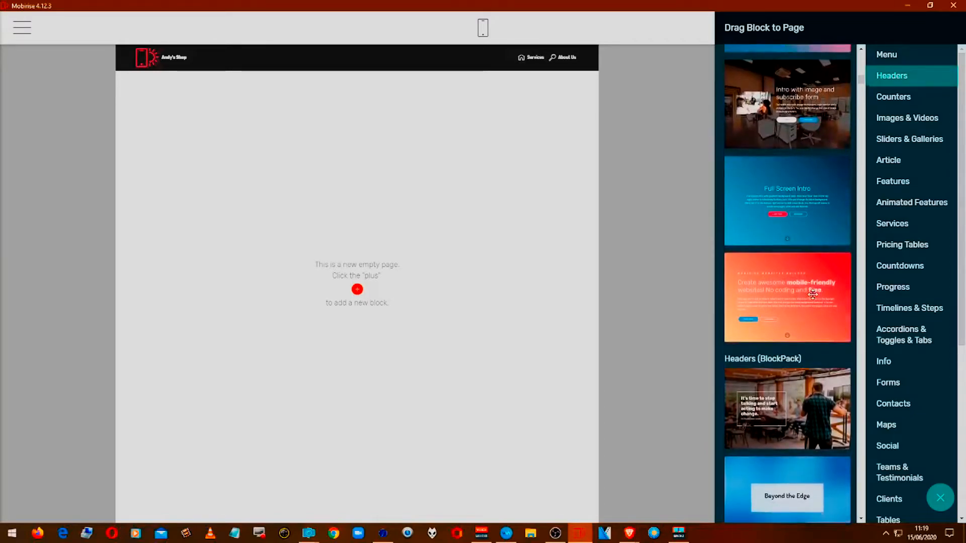
scroll(813, 294, down, 3)
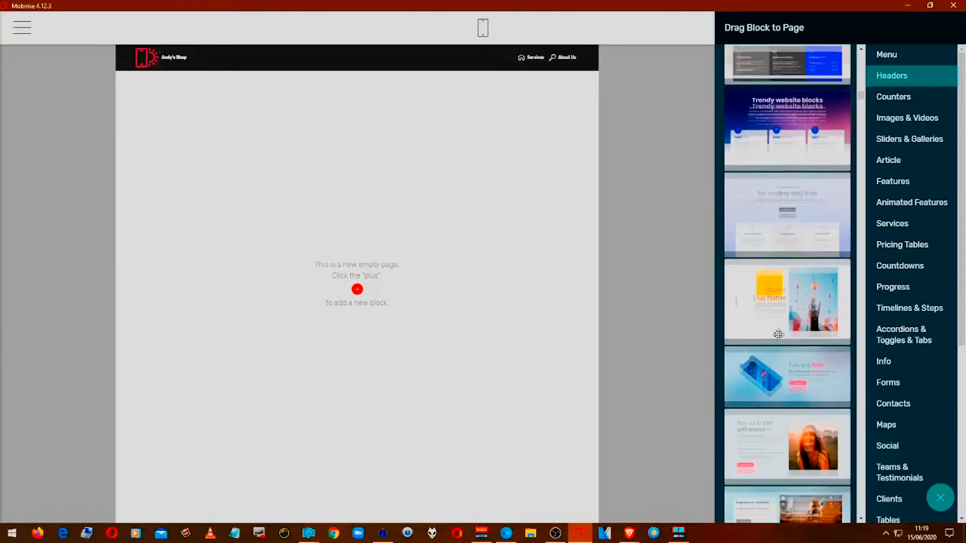
scroll(778, 335, down, 4)
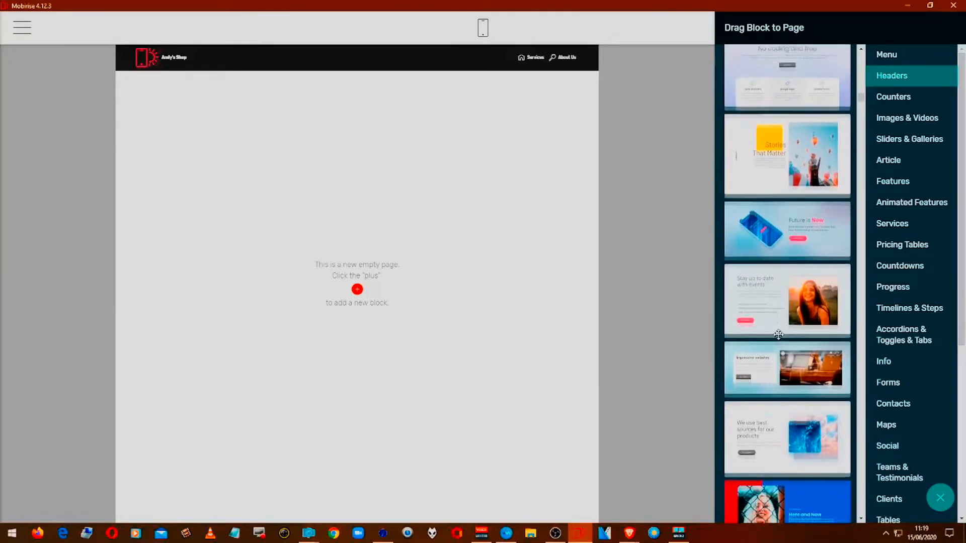
scroll(782, 337, down, 5)
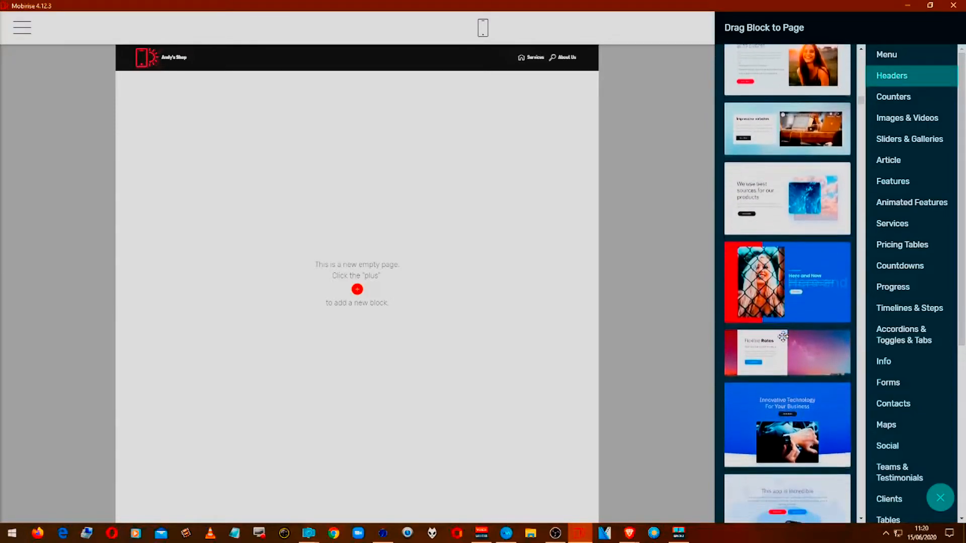
scroll(783, 336, down, 4)
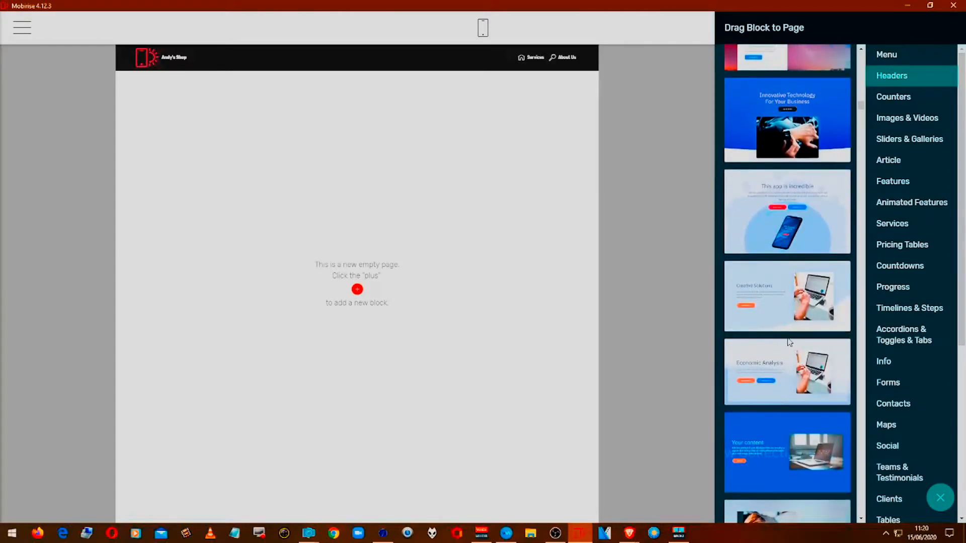
scroll(767, 352, down, 6)
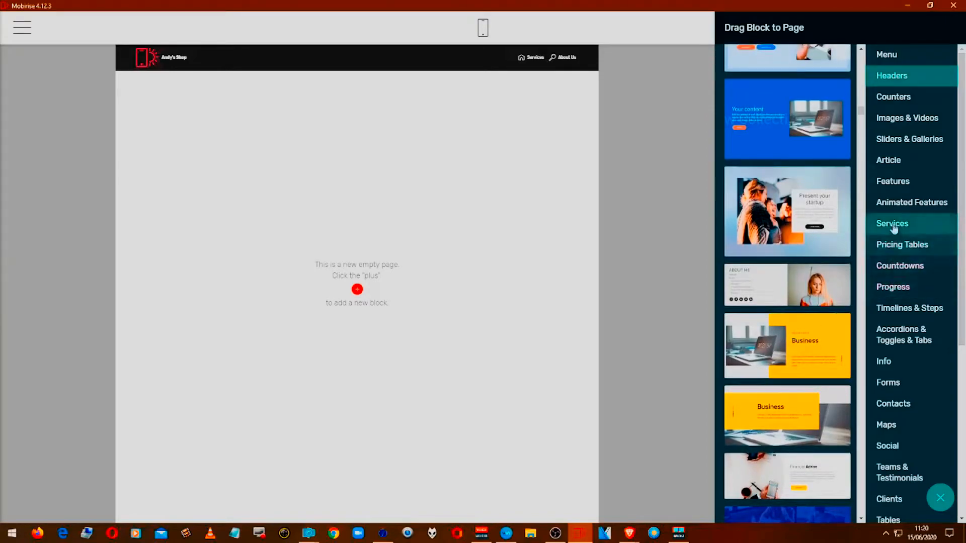
- Add the Shops block with a three-column product grid and a price-range and filter sidebar to the page
scroll(892, 427, down, 3)
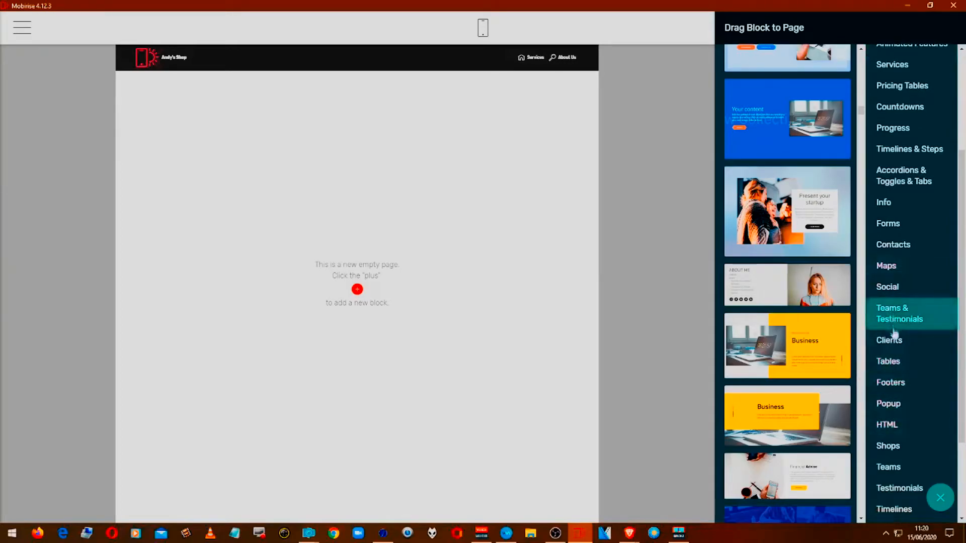
click(901, 447)
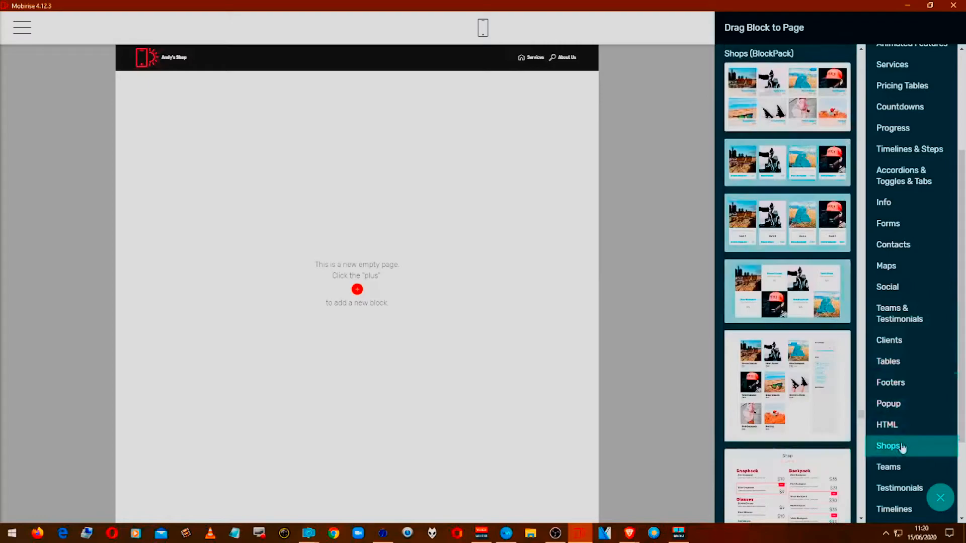
scroll(902, 414, up, 4)
scroll(901, 415, down, 6)
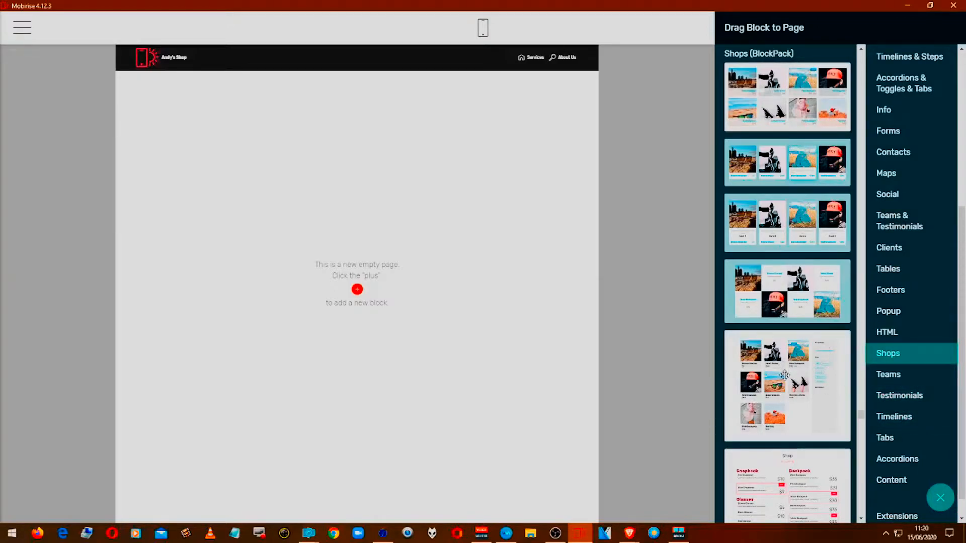
click(784, 377)
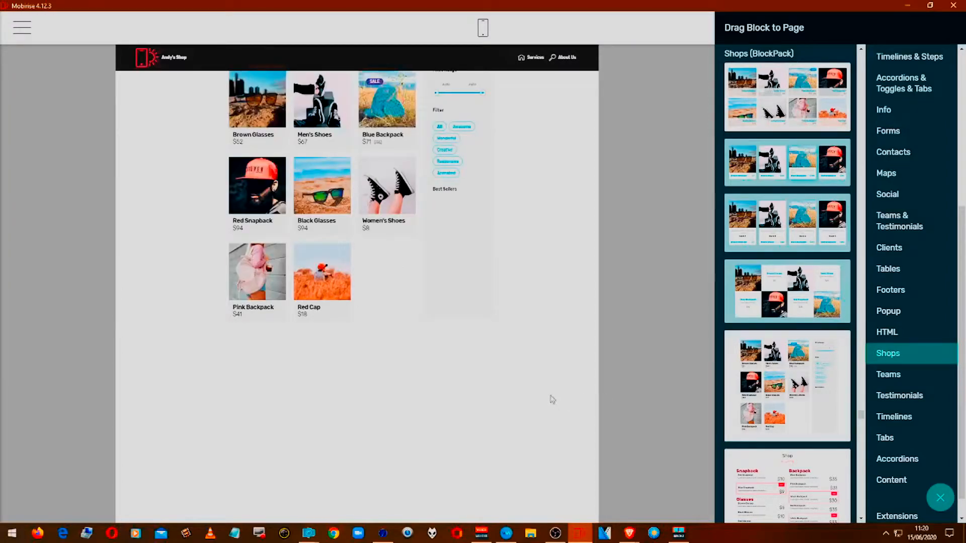
- Insert the blue Full Width Intro header with a background image between the menu and the product grid
scroll(877, 325, up, 5)
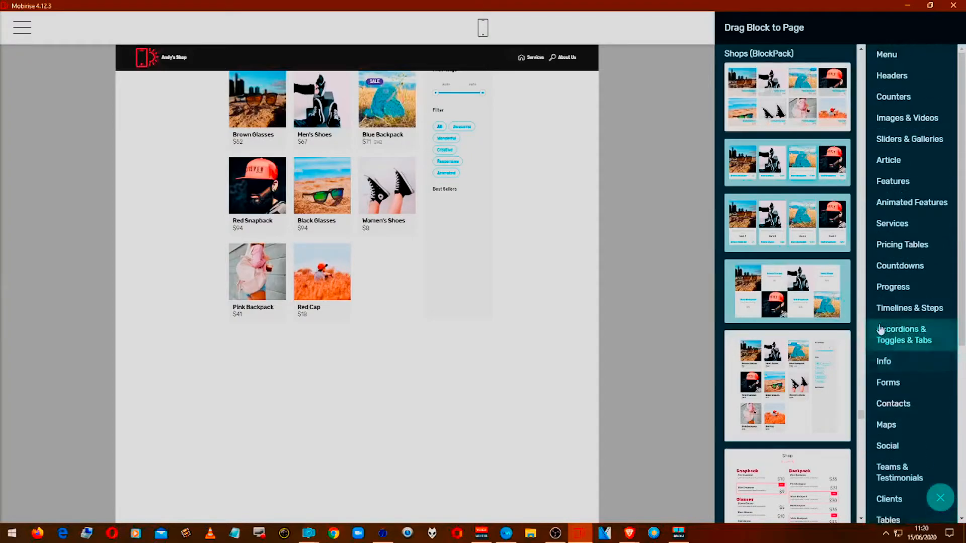
click(898, 80)
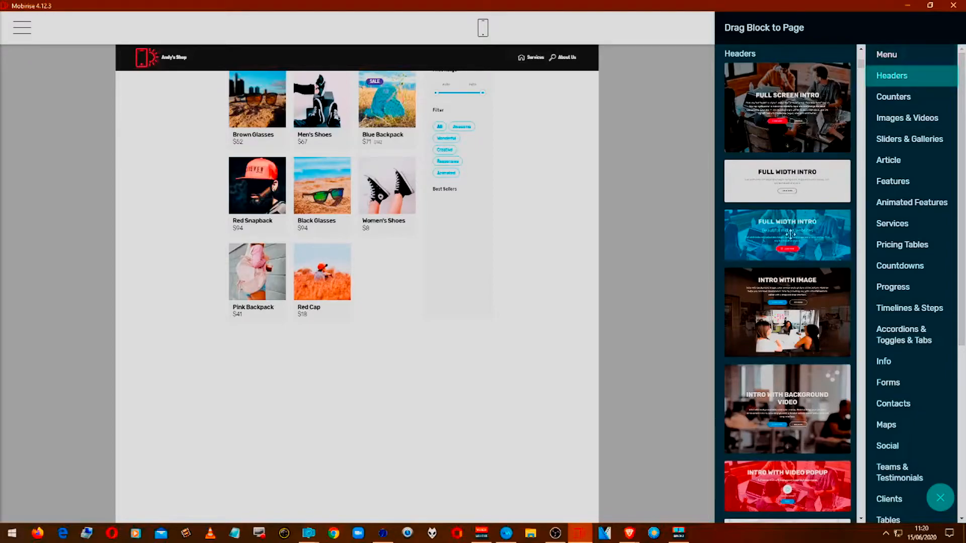
drag(787, 232, 347, 96)
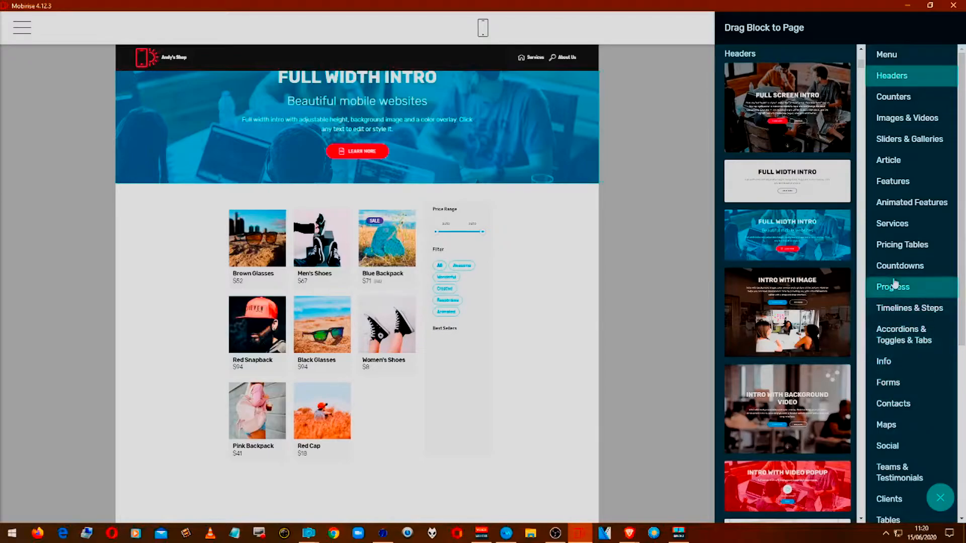
- Add the dark footer with logo, address, contacts and links columns below the product grid
scroll(894, 284, down, 4)
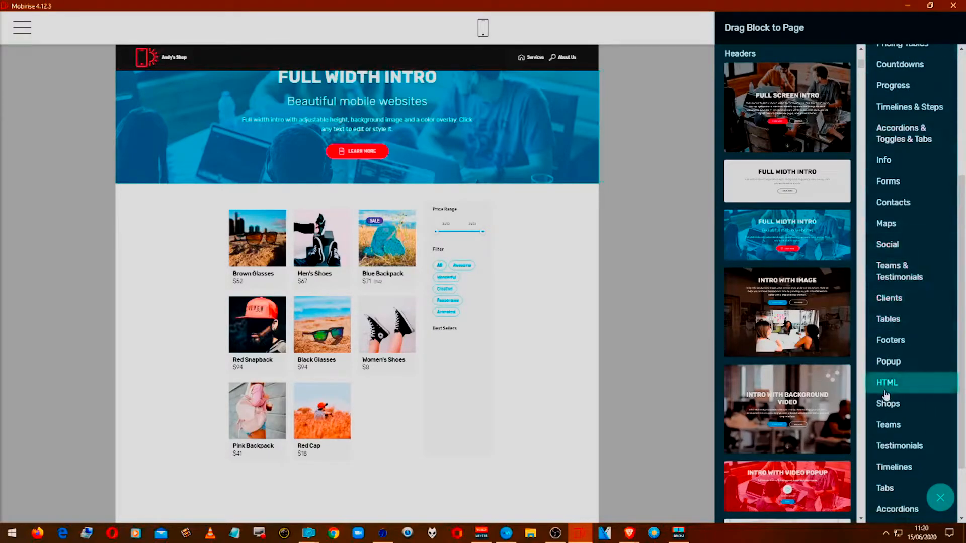
click(880, 341)
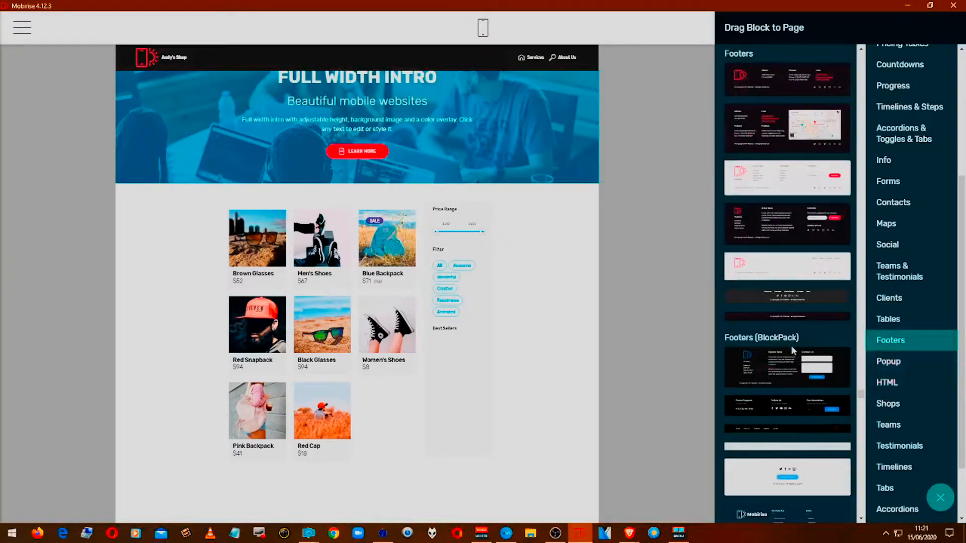
drag(785, 79, 342, 481)
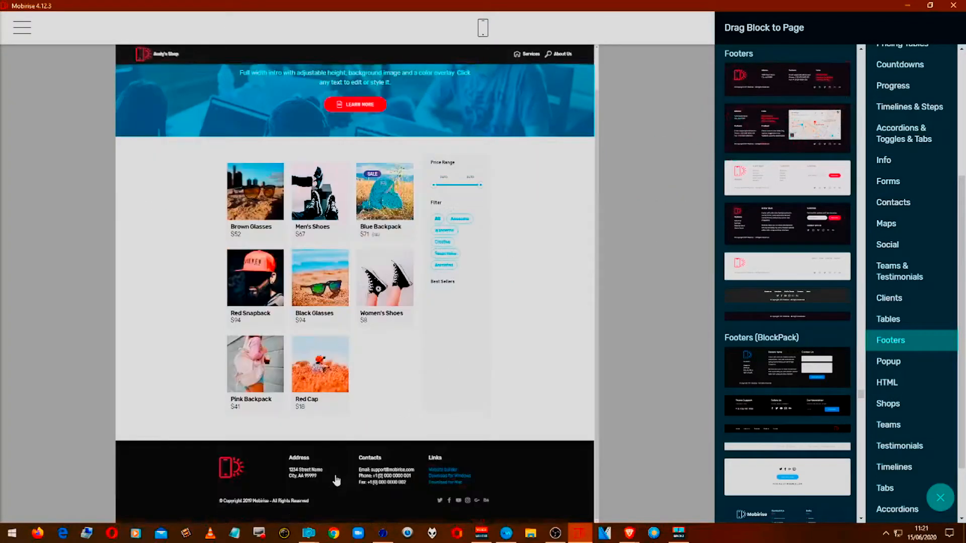
scroll(481, 427, up, 1)
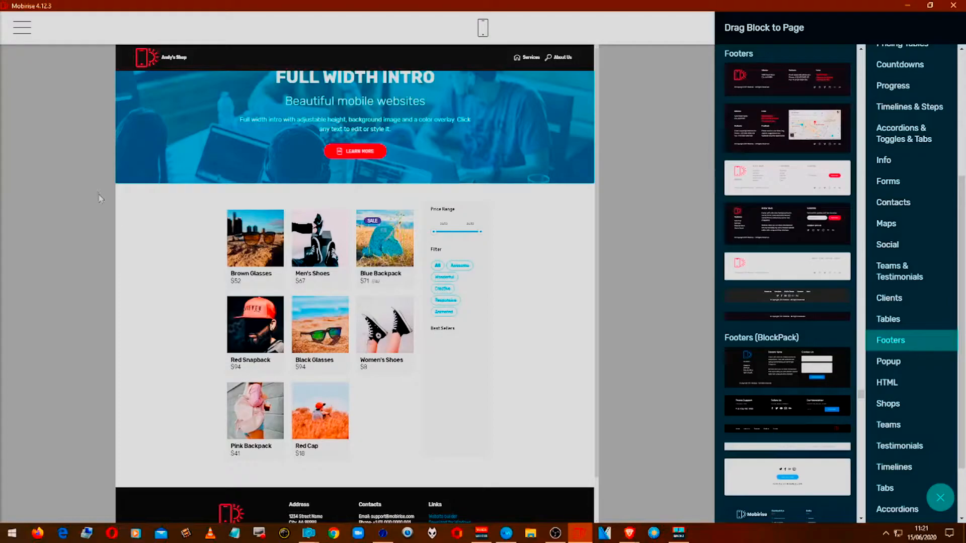
- Close the block library and replace the intro header's title with "ANDY'S SHOP"
click(380, 100)
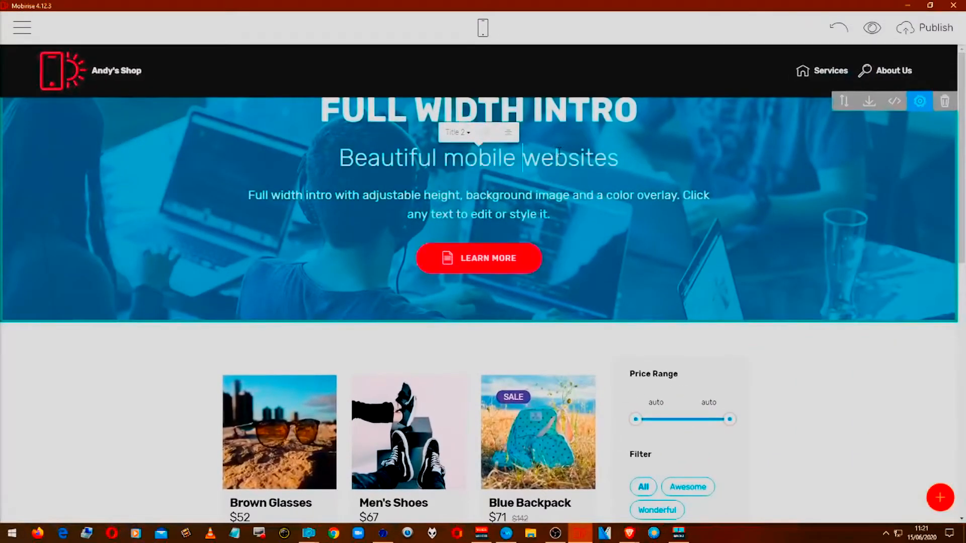
click(325, 114)
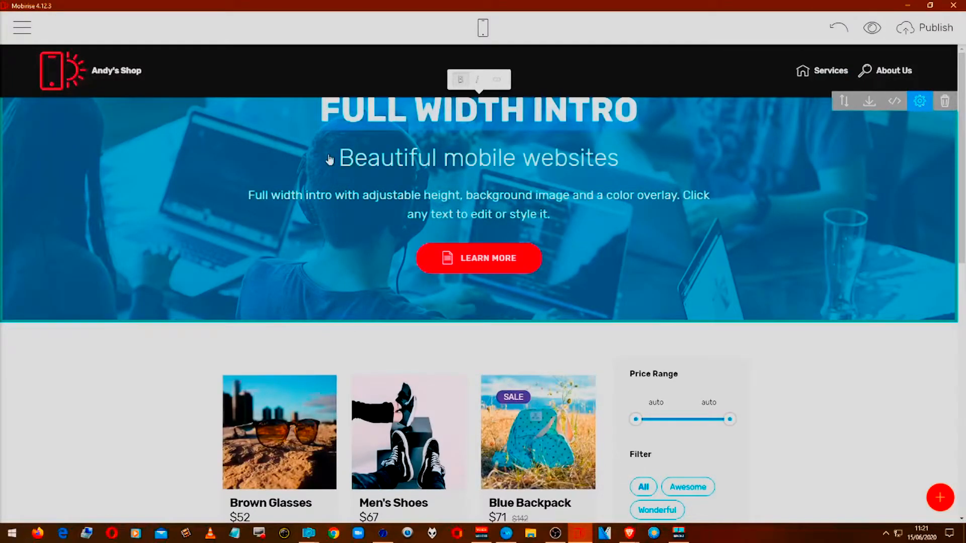
key(ctrl+a)
text(ANDY)
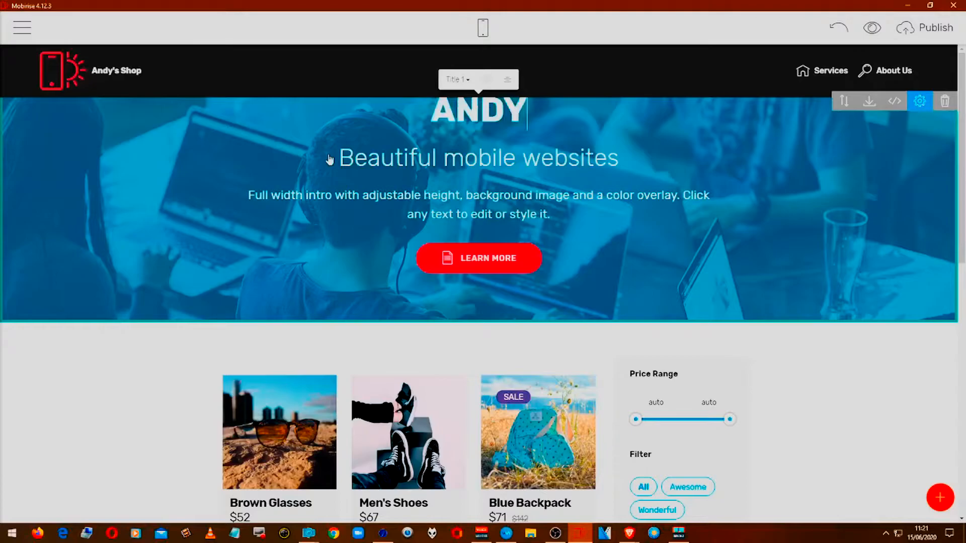
text('S SHOP)
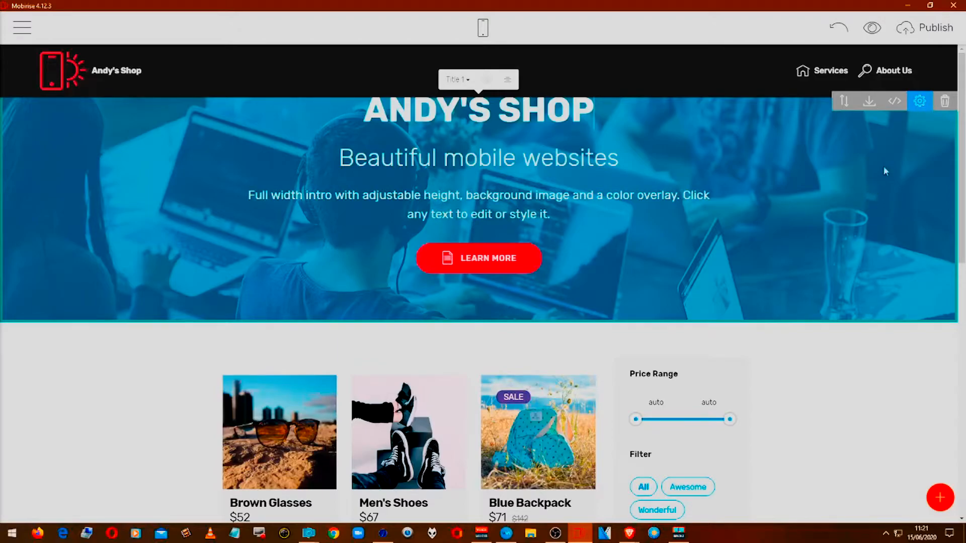
- Increase the intro header's top spacing and reduce its bottom spacing in the block parameters
click(921, 103)
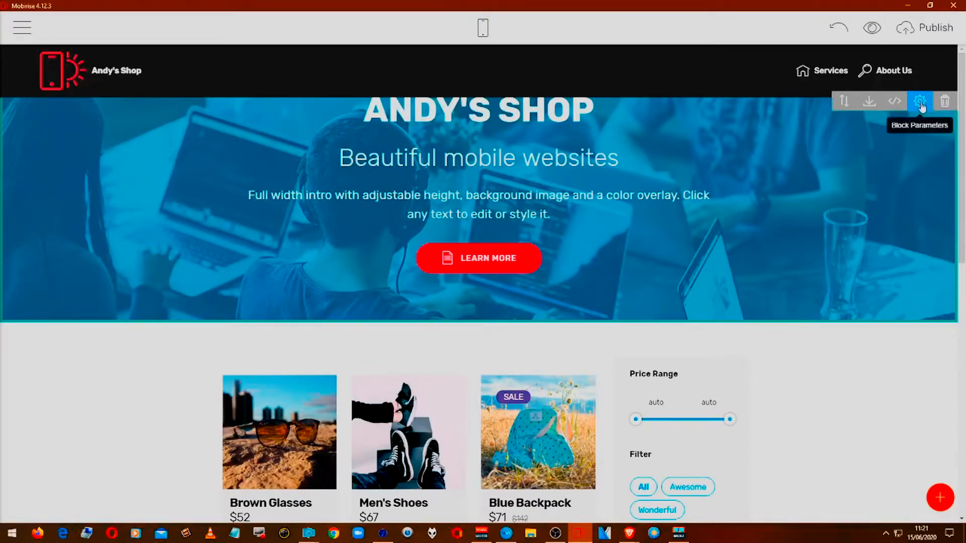
click(921, 104)
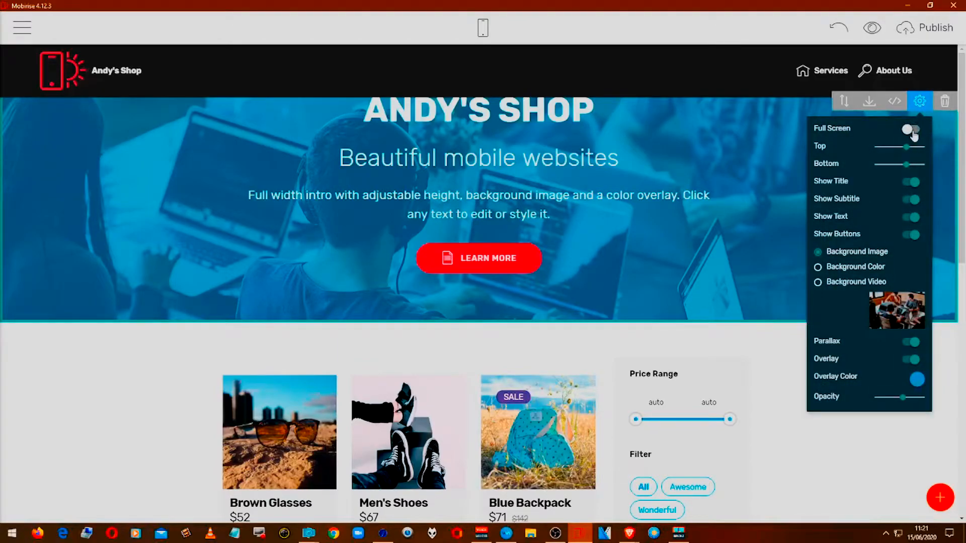
drag(907, 147, 918, 147)
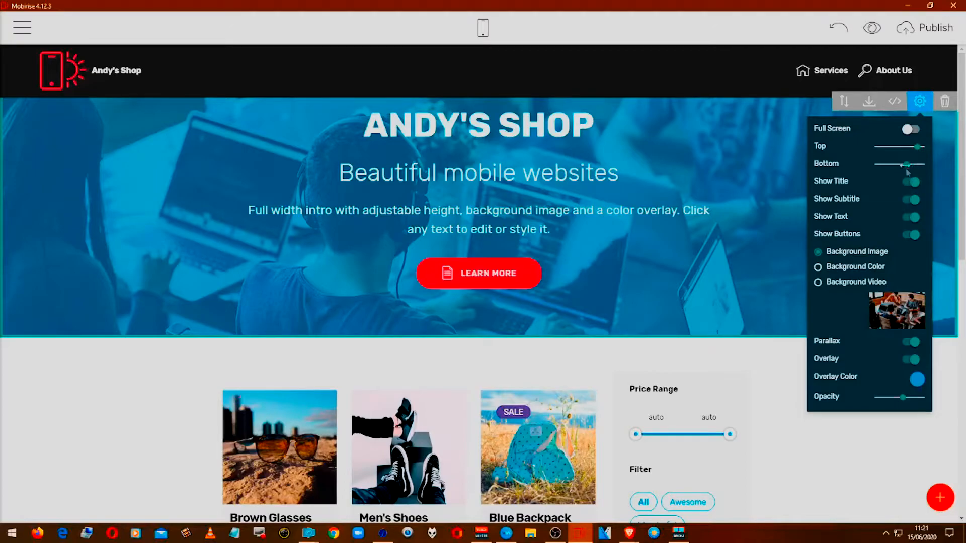
mouse_move(905, 167)
mouse_down()
mouse_move(875, 177)
mouse_move(893, 180)
mouse_up()
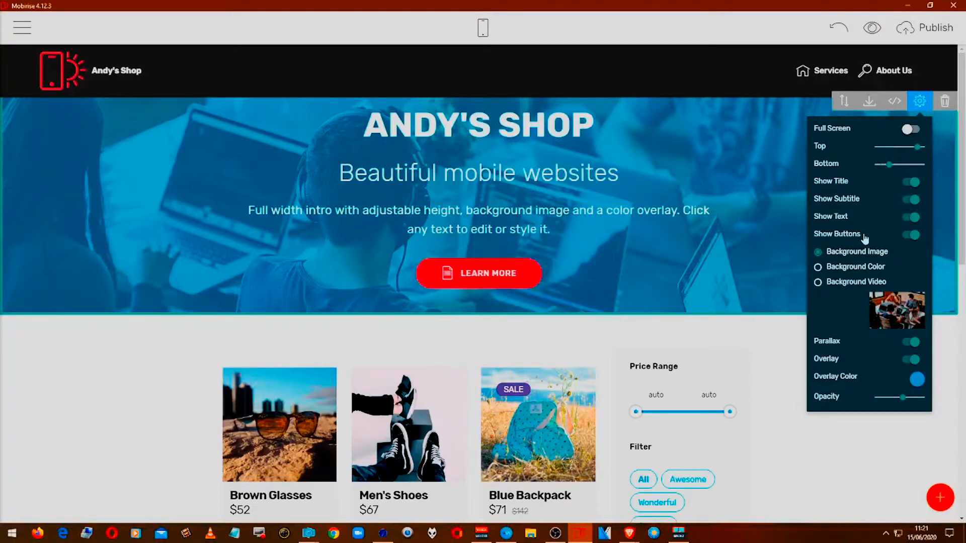
- Replace the intro header's background image with the red sunset and palm trees picture from the free online library
click(891, 315)
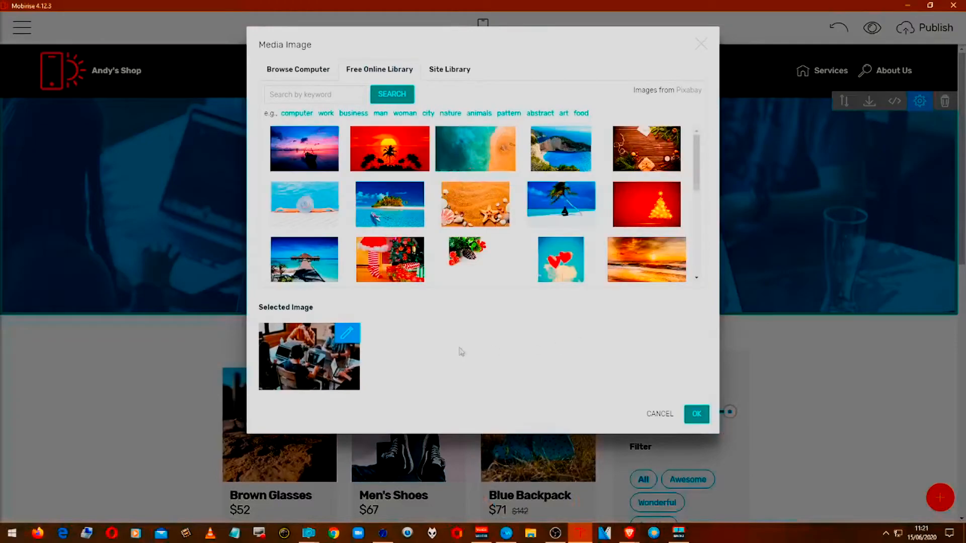
click(401, 153)
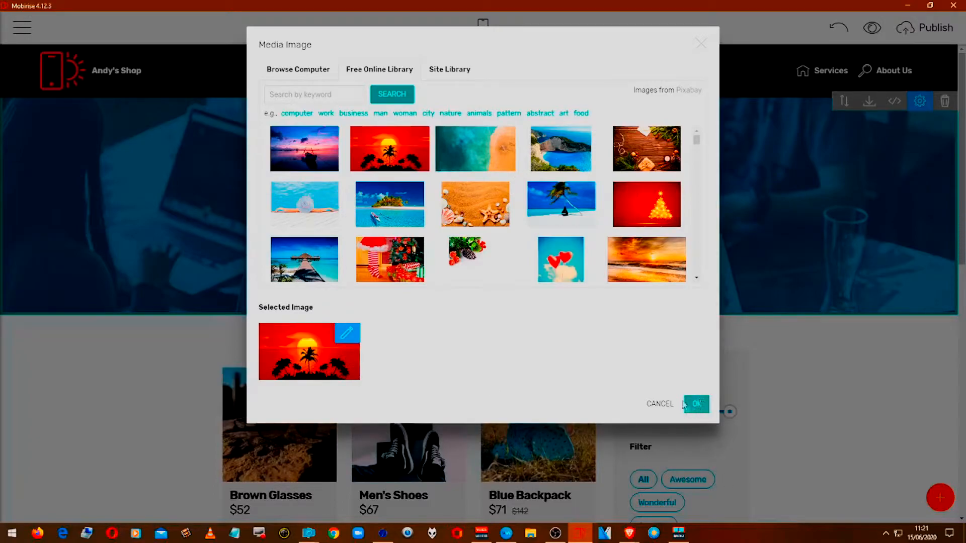
click(699, 406)
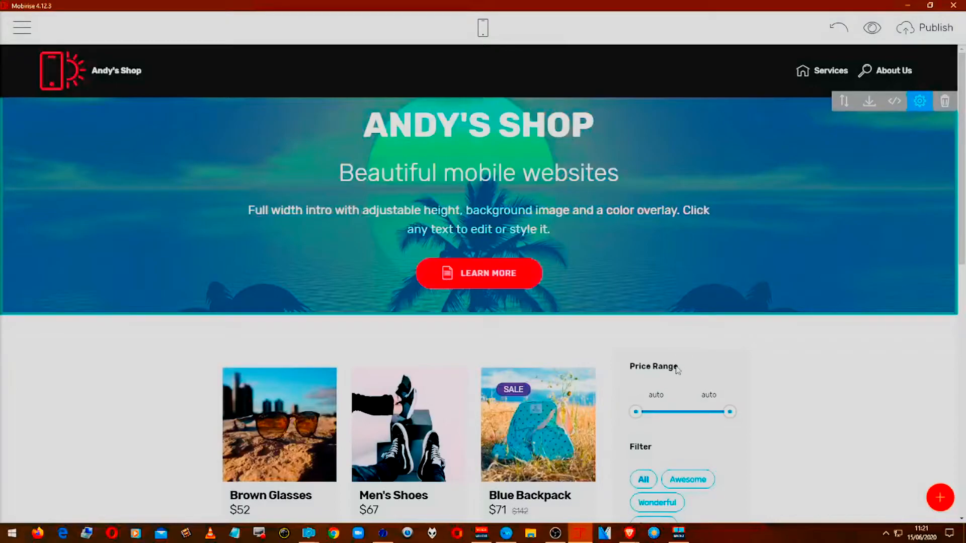
- Turn off Show Buttons for the intro header and close its block parameters
click(920, 103)
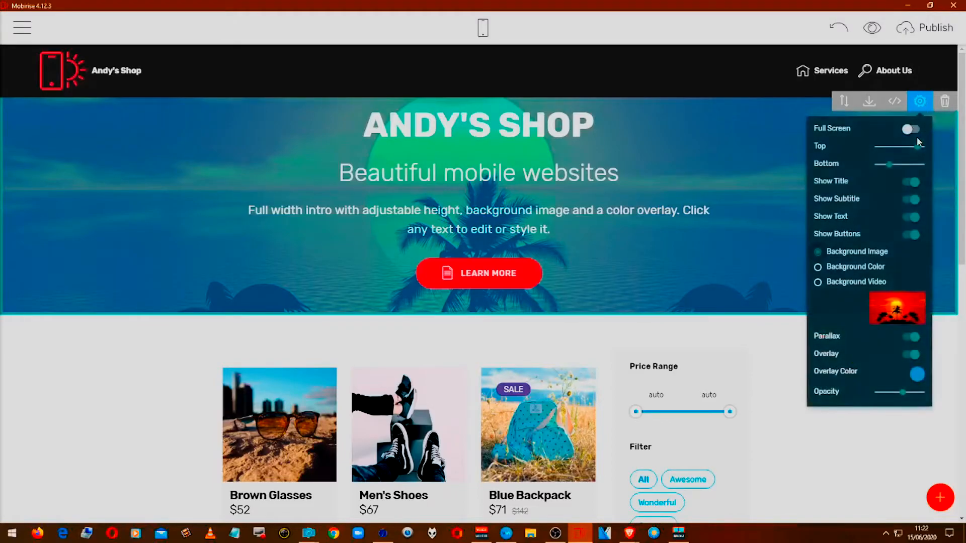
click(909, 235)
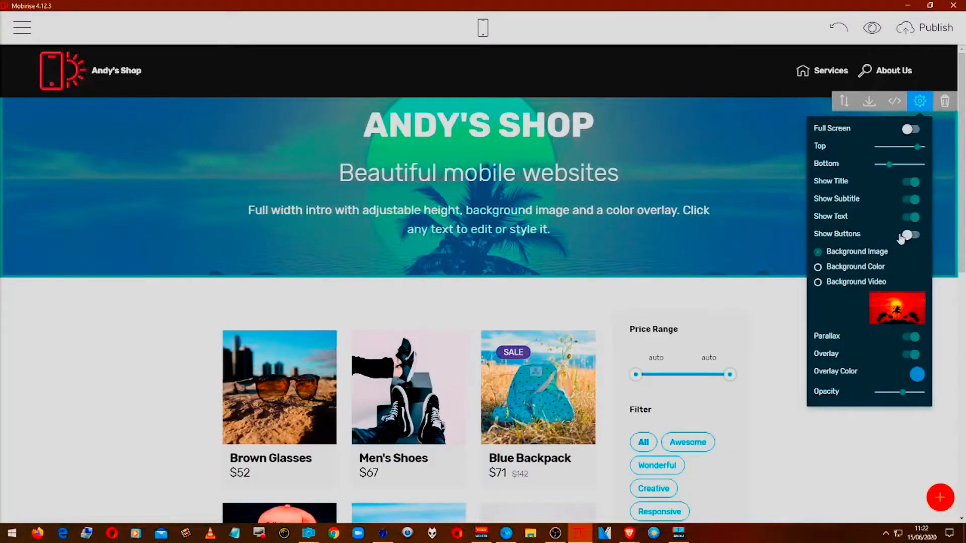
scroll(881, 412, down, 1)
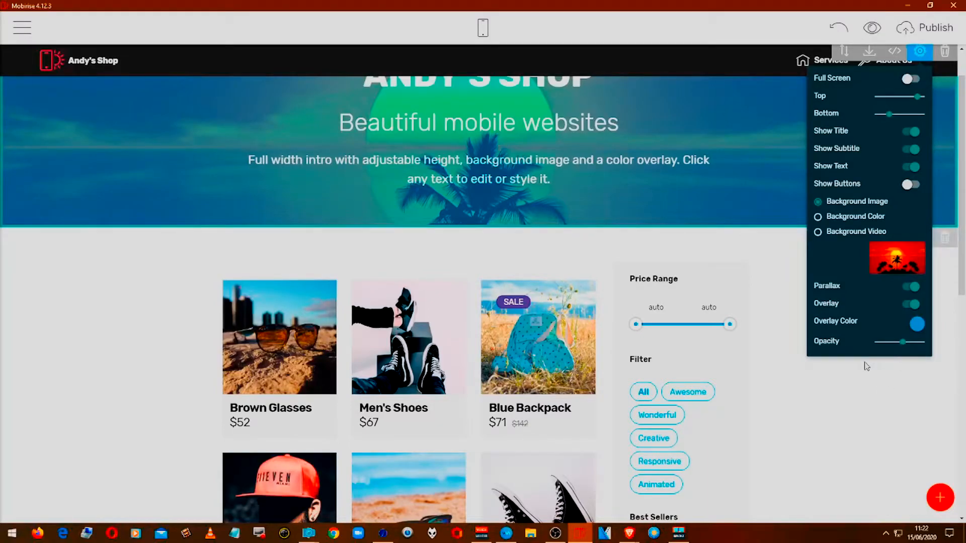
click(834, 373)
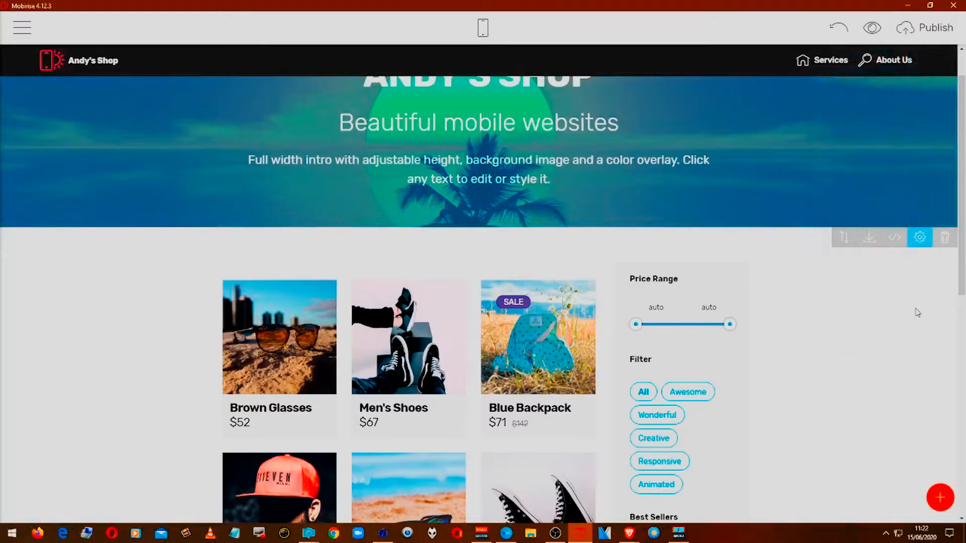
- Enable Best Seller, On Sale and Old Price for the Brown Glasses product in the shop block's parameters
click(919, 241)
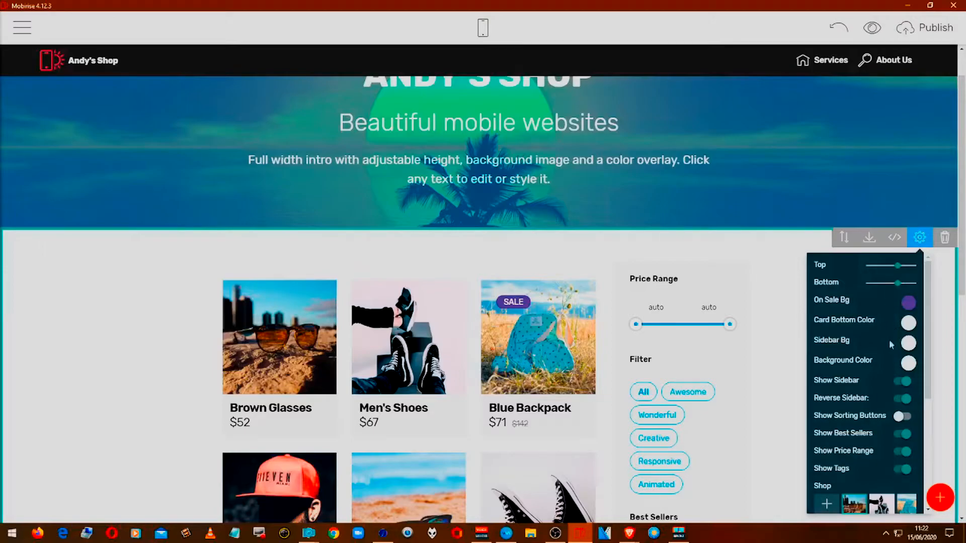
scroll(896, 384, down, 1)
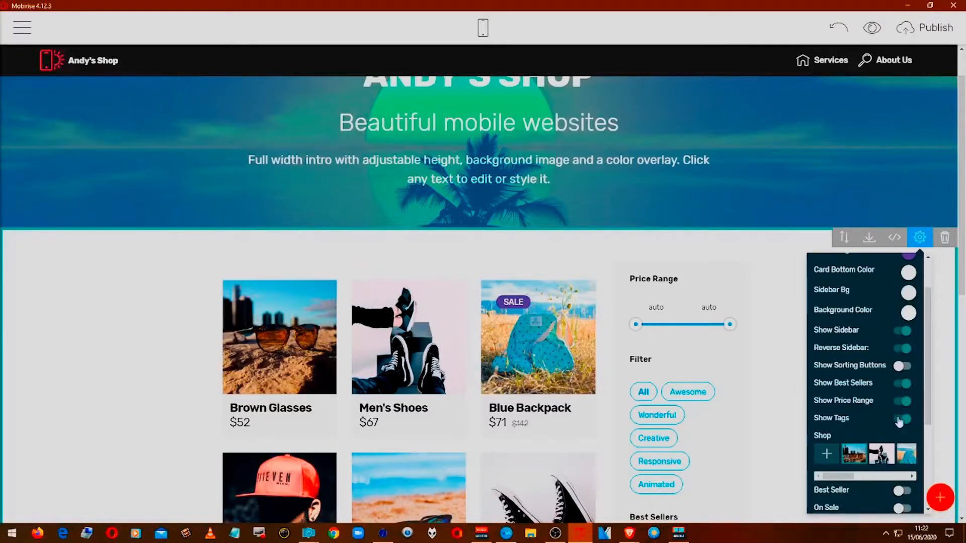
scroll(900, 421, down, 3)
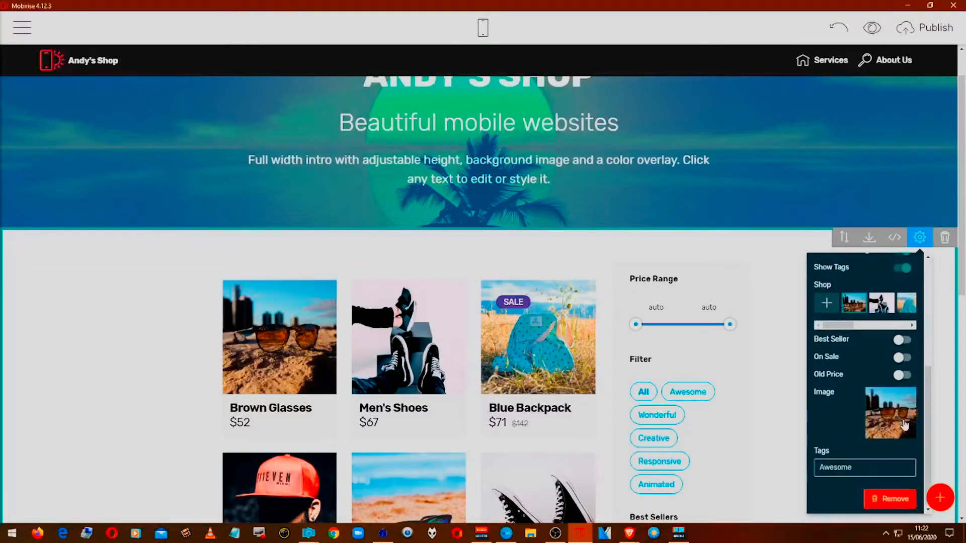
click(903, 358)
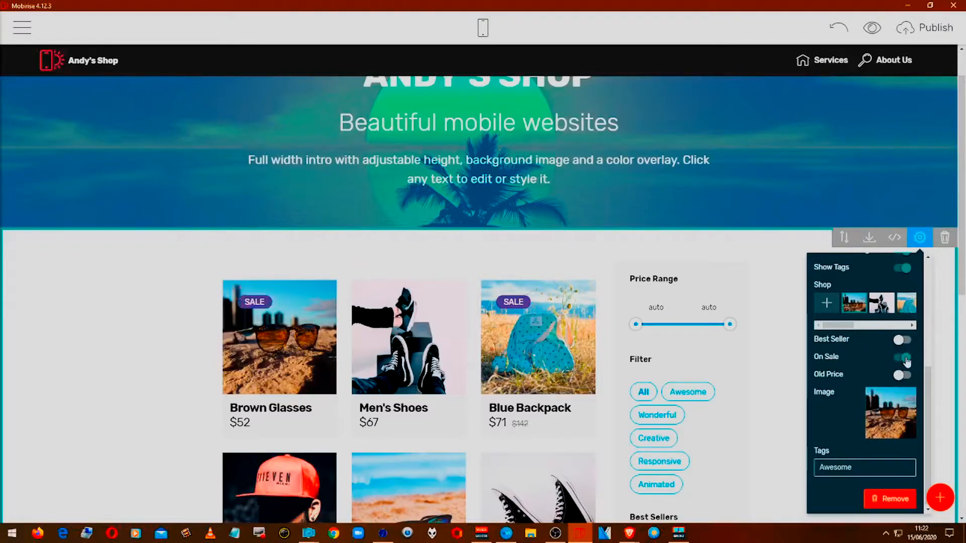
click(903, 358)
click(903, 358)
click(902, 340)
click(903, 376)
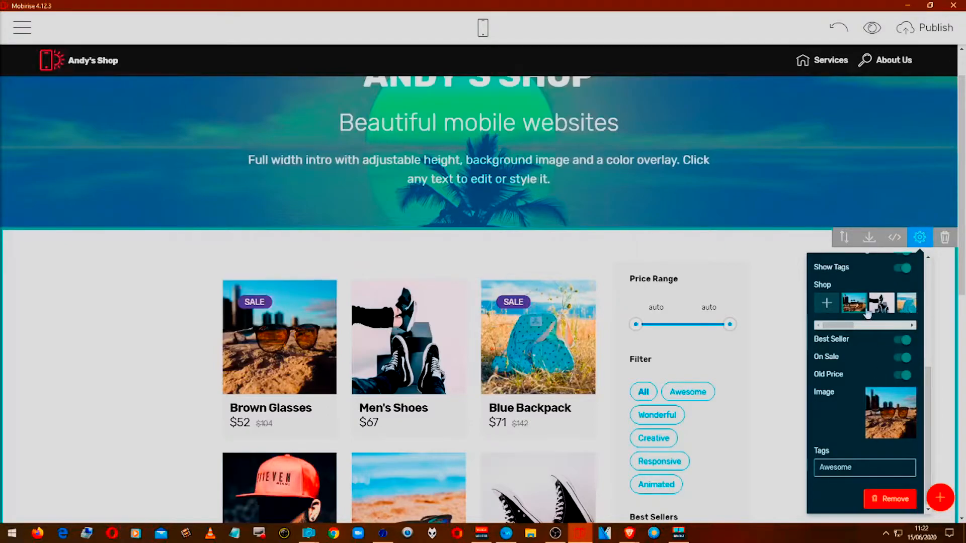
- Enable Best Seller, On Sale and Old Price for the Men's Shoes product
click(880, 302)
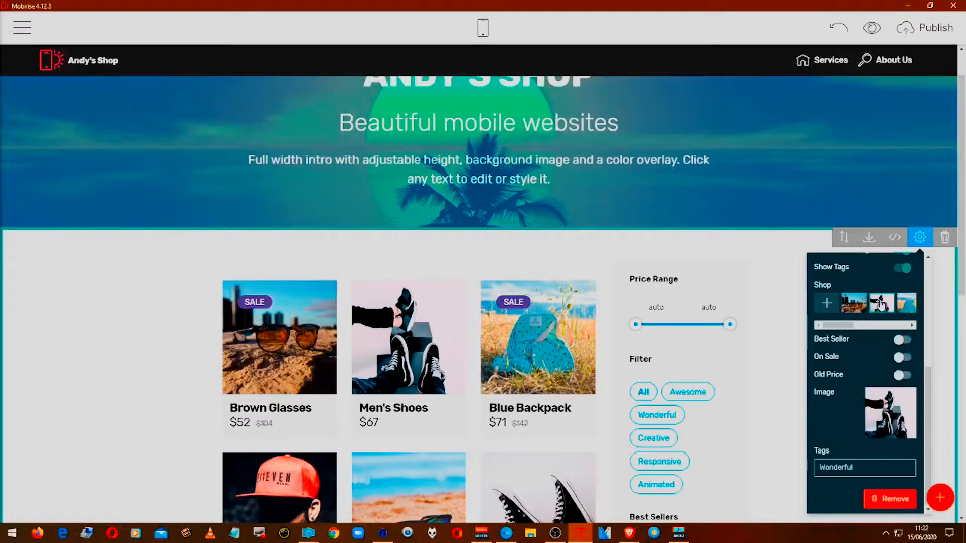
click(902, 339)
click(904, 358)
click(903, 375)
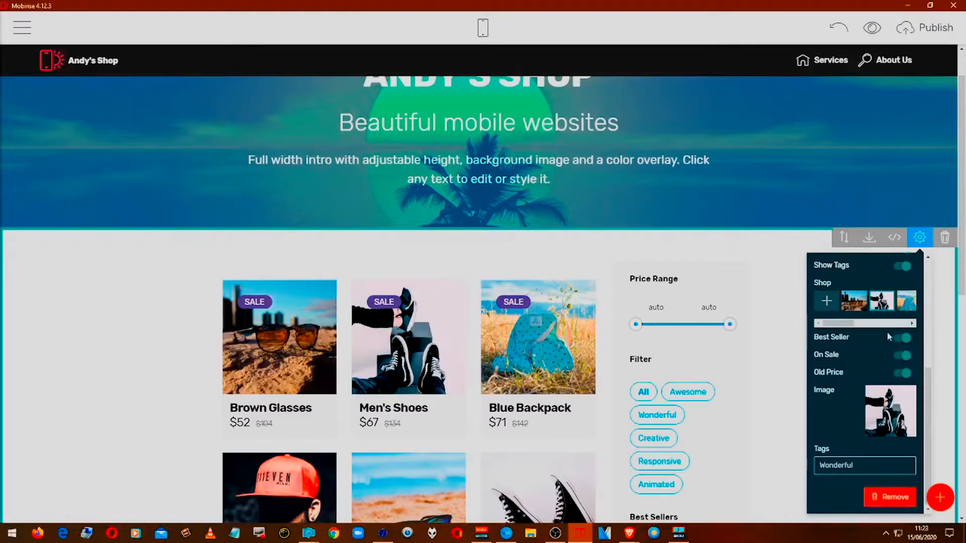
- Review the Blue Backpack product's settings and reduce the shop block's top spacing
click(905, 304)
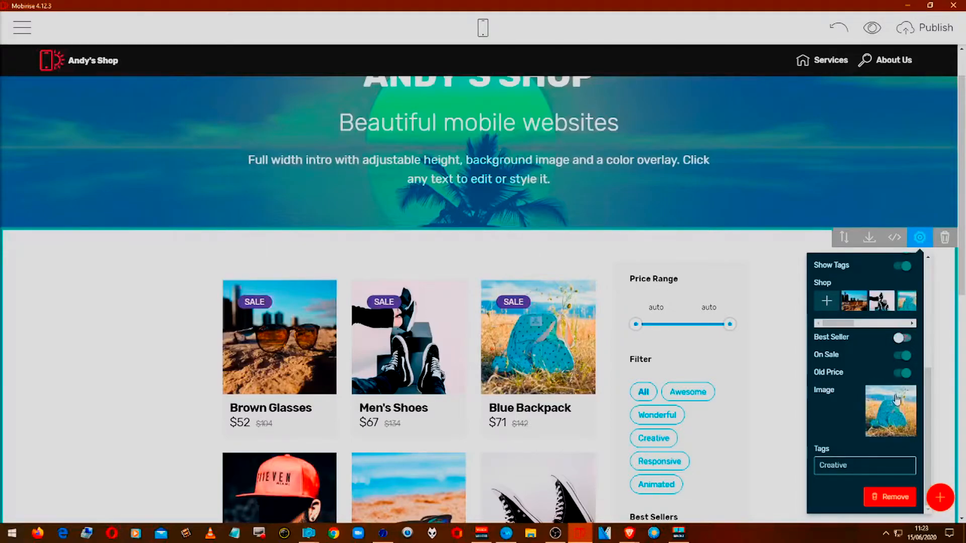
scroll(895, 399, up, 4)
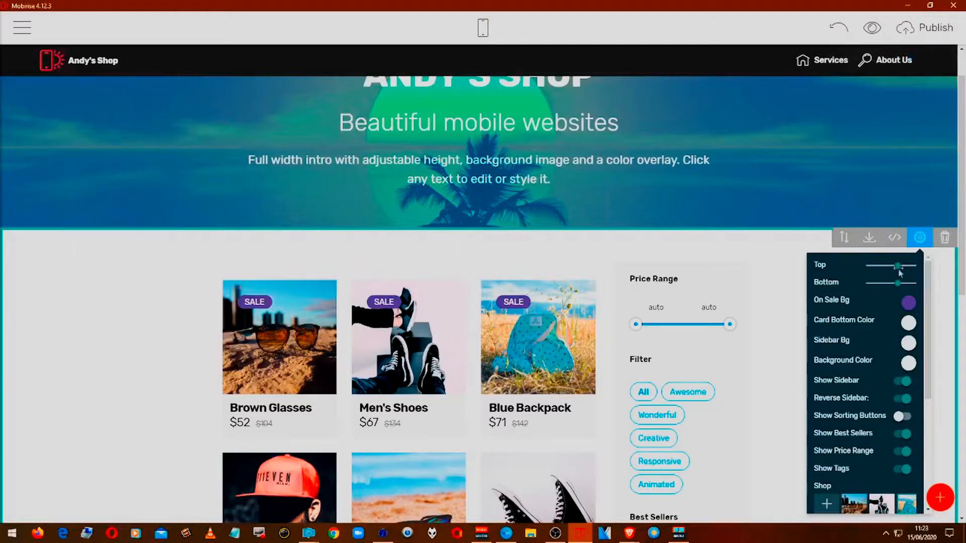
drag(898, 274, 883, 273)
- Enable Best Seller, On Sale and Old Price for the Red Cap product, the last item in the shop
scroll(882, 270, down, 3)
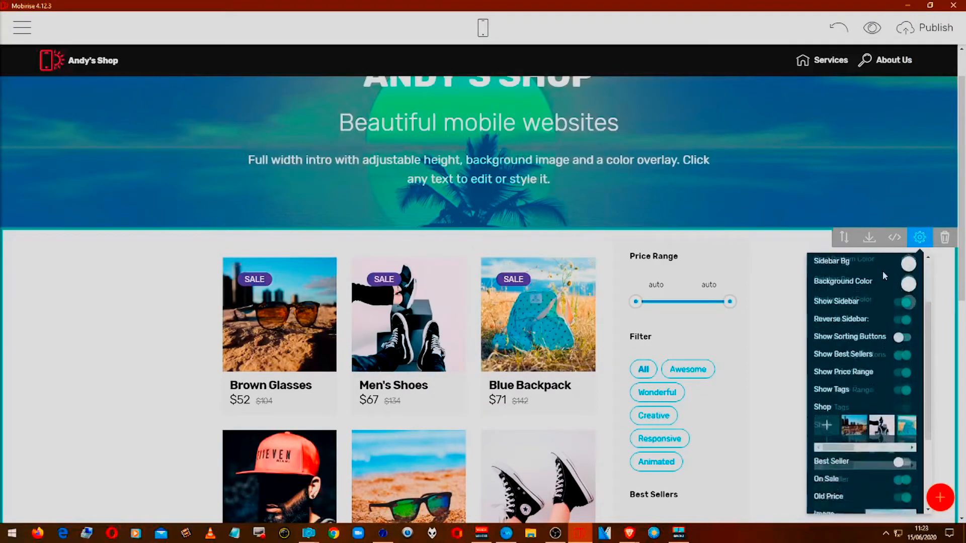
scroll(882, 271, down, 1)
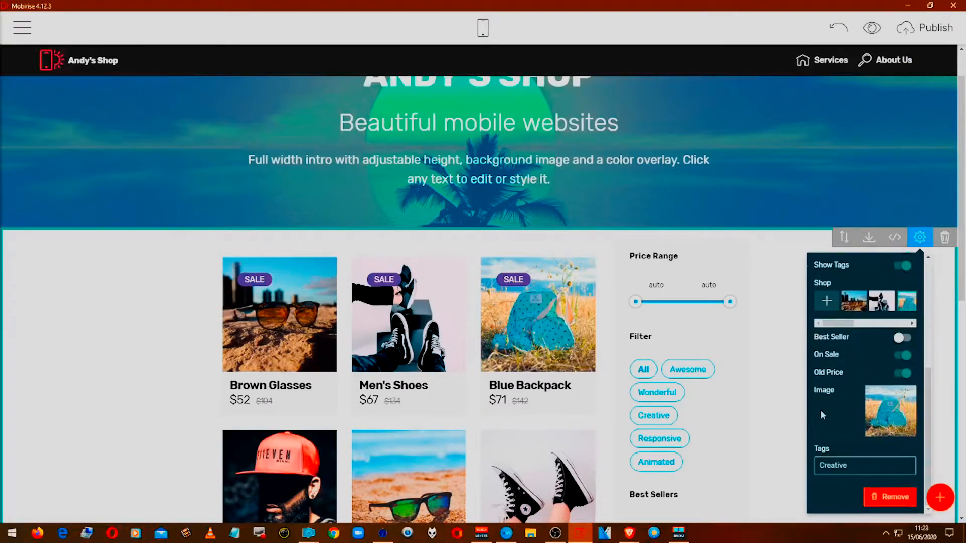
click(899, 326)
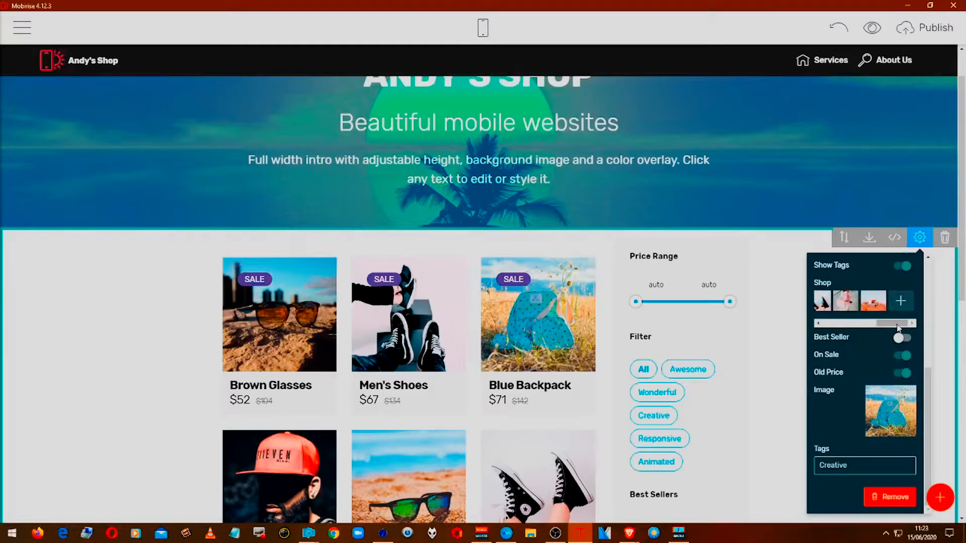
click(873, 301)
click(899, 338)
click(903, 355)
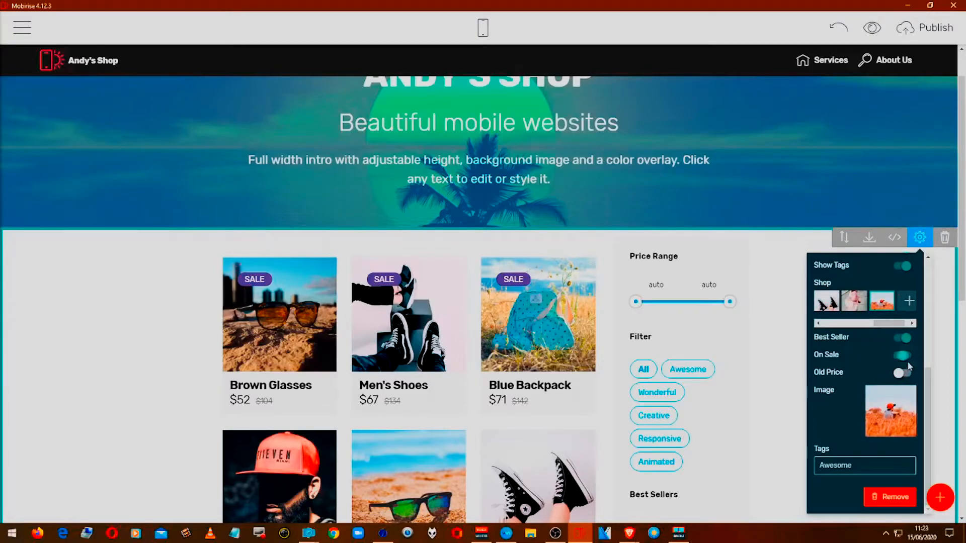
click(901, 373)
- Enable Best Seller, On Sale and Old Price for the Women's Shoes product with the black sneakers
scroll(863, 310, up, 1)
click(855, 308)
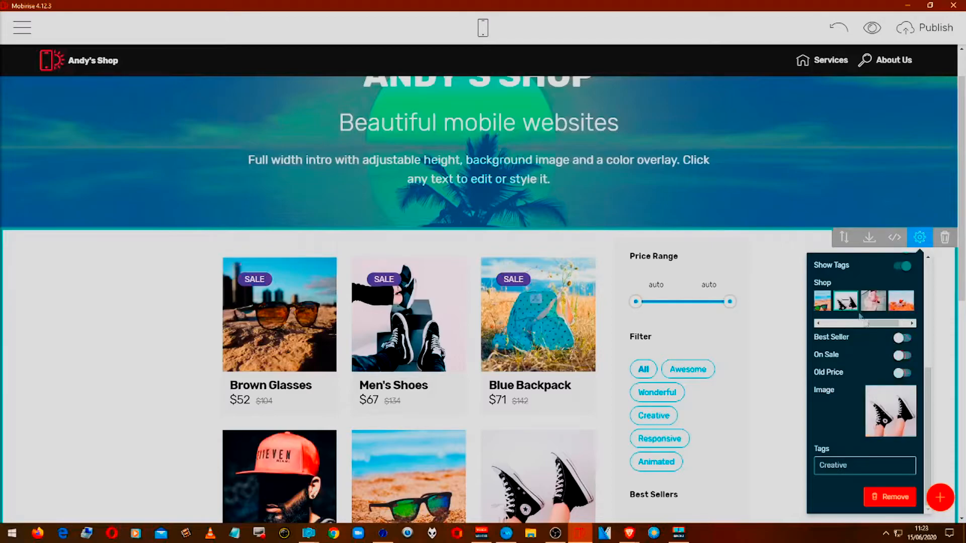
click(903, 339)
click(903, 355)
click(903, 373)
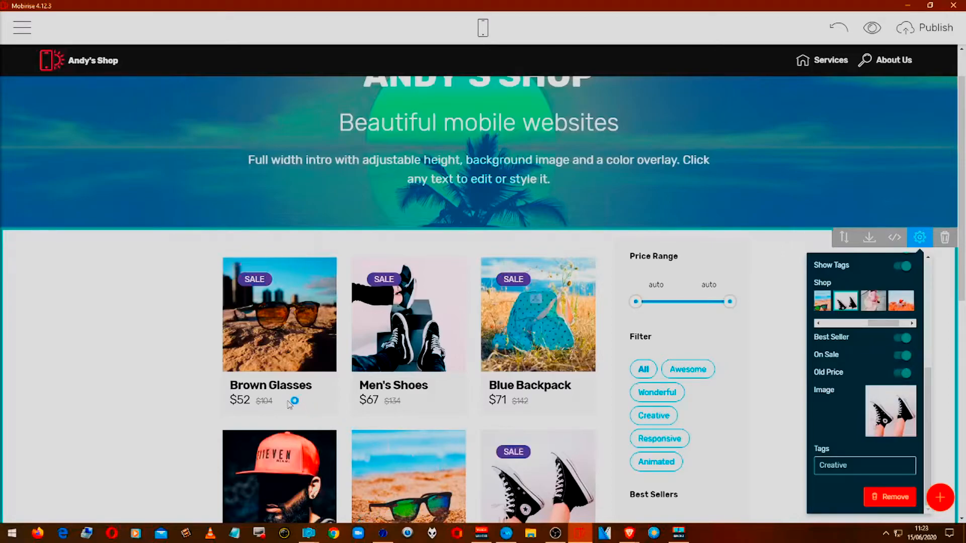
- Open the Pink Backpack's product details and set its price to £54
scroll(289, 401, down, 8)
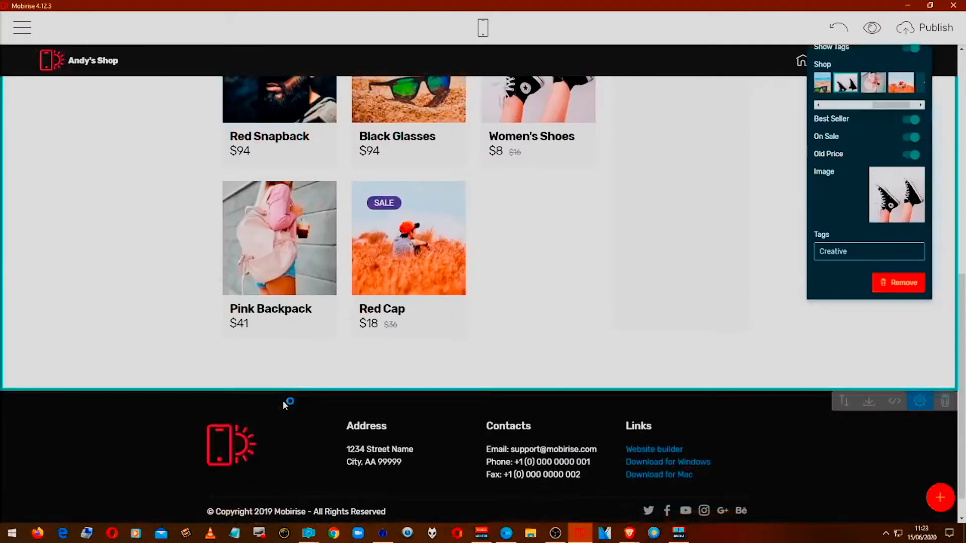
scroll(283, 401, up, 1)
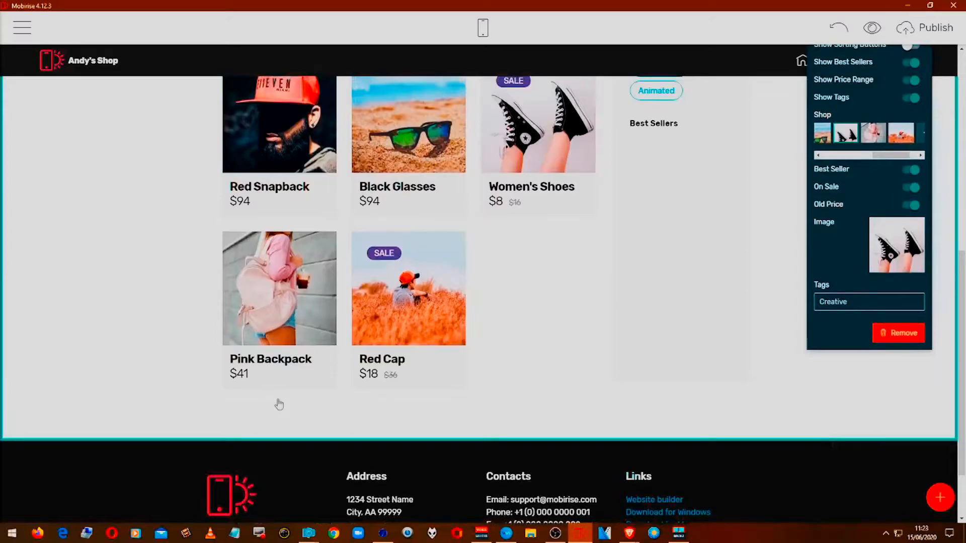
click(244, 375)
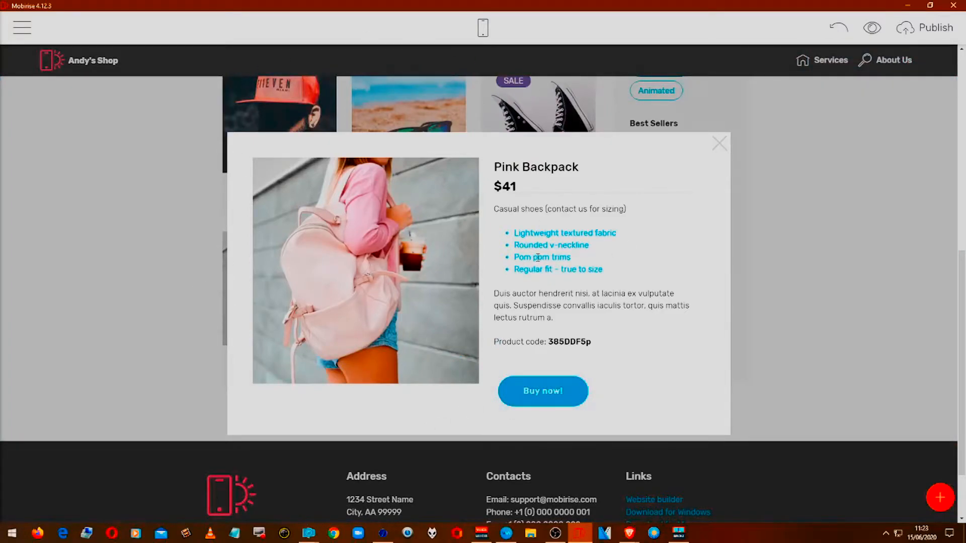
click(516, 187)
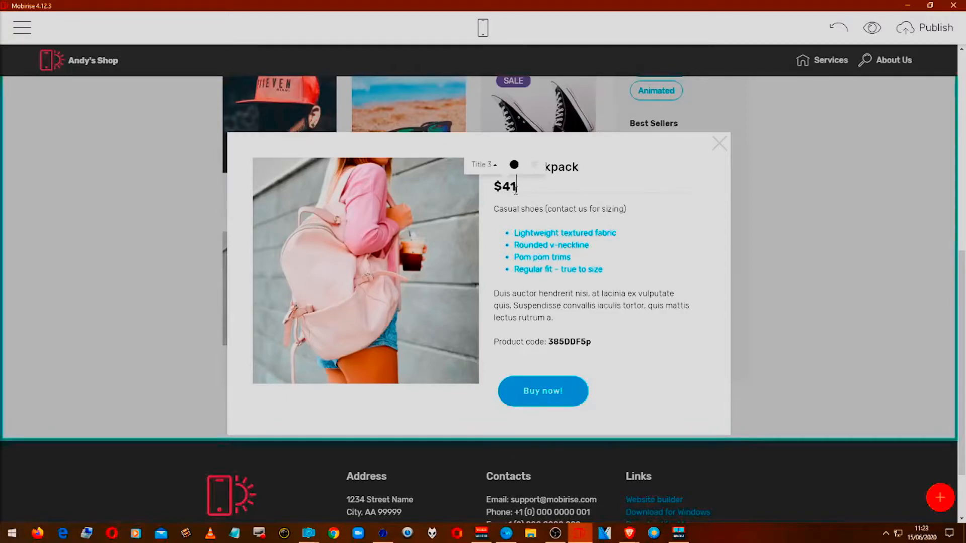
key(BackSpace)
key(BackSpace)
key(BackSpace)
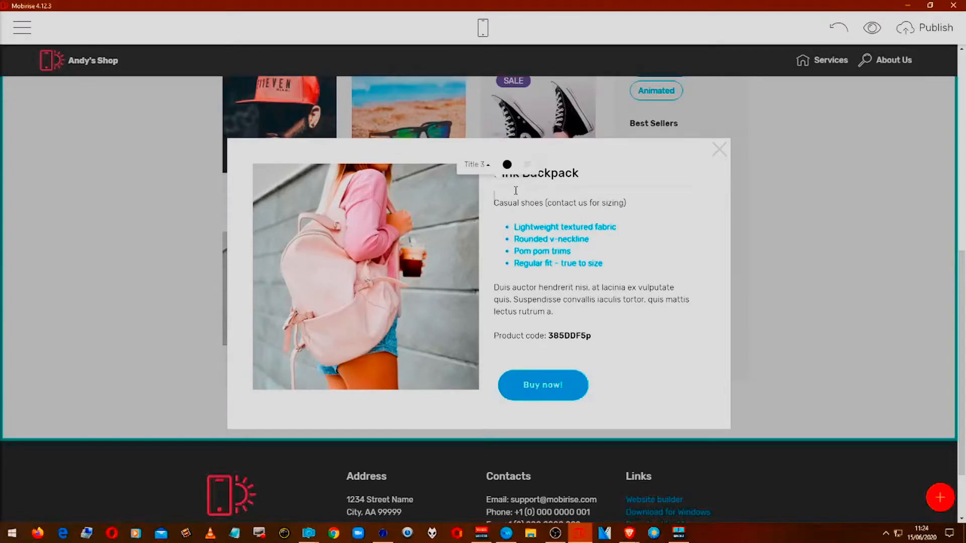
text(£)
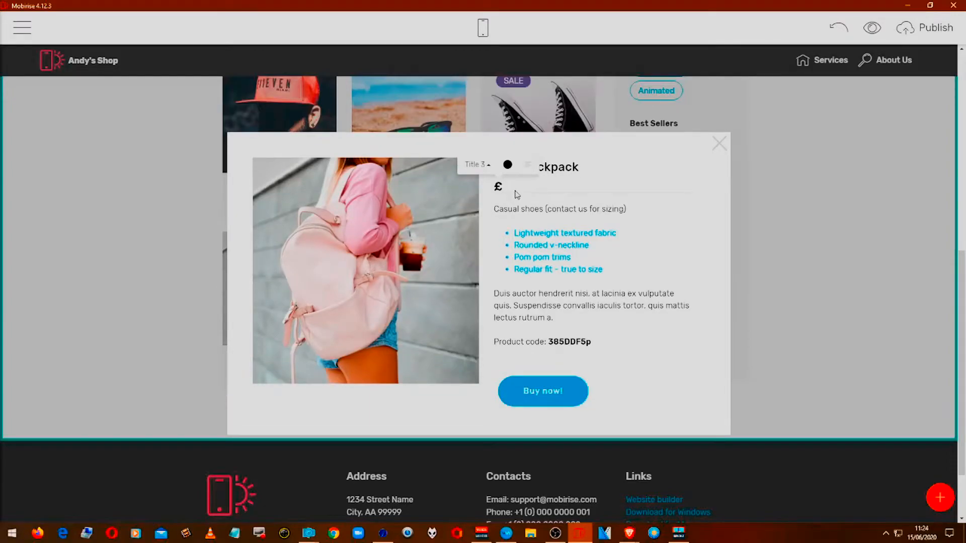
text(54)
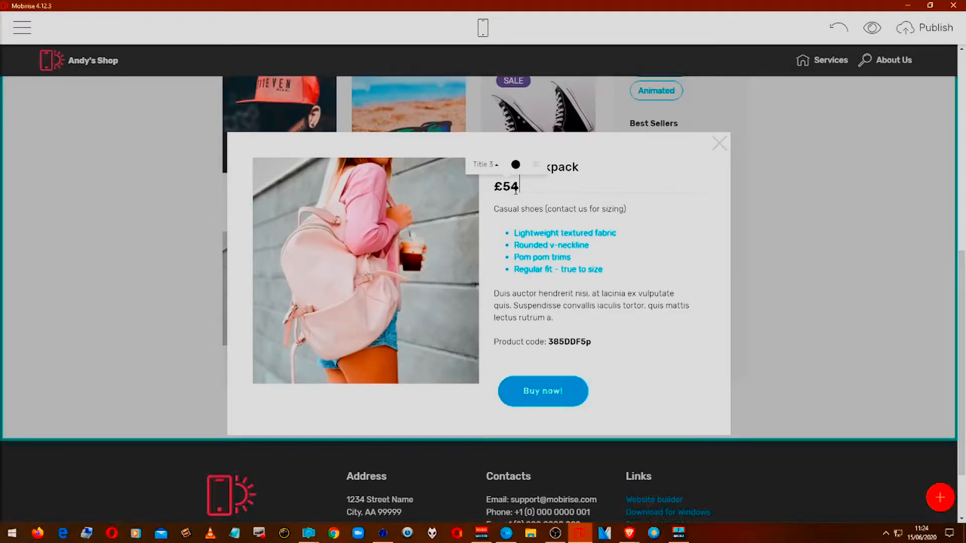
- Link the Pink Backpack's Buy now button to a PayPal Cart item using Add to Cart, named Pink_Bag
click(543, 208)
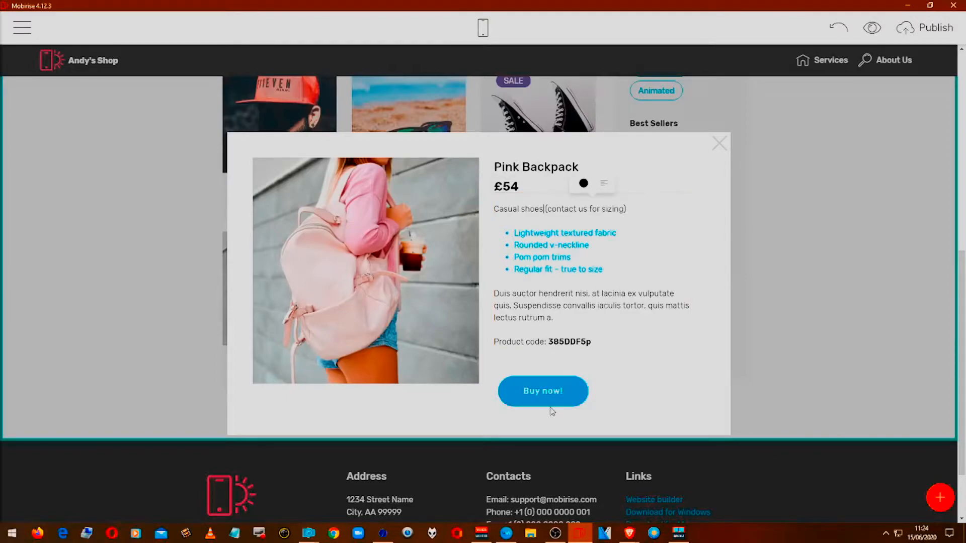
click(548, 402)
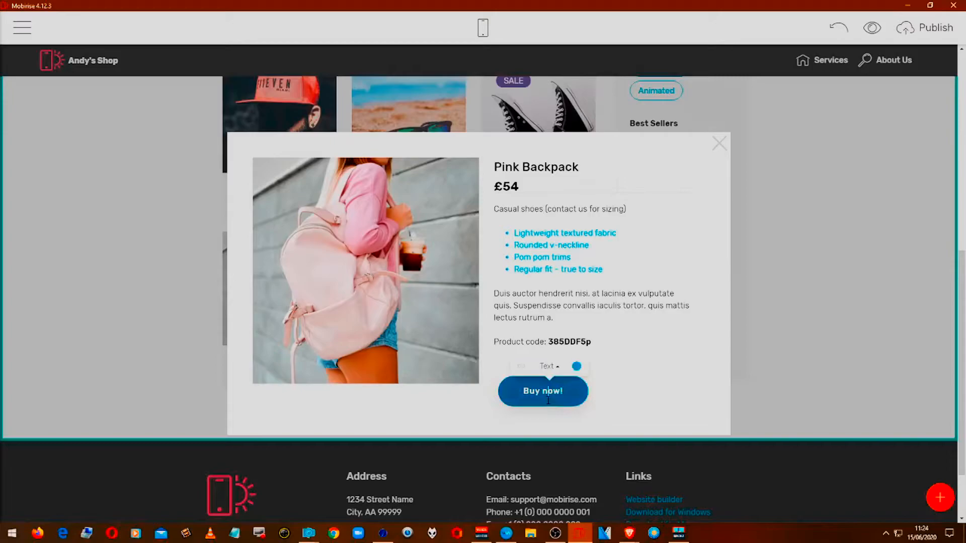
click(521, 367)
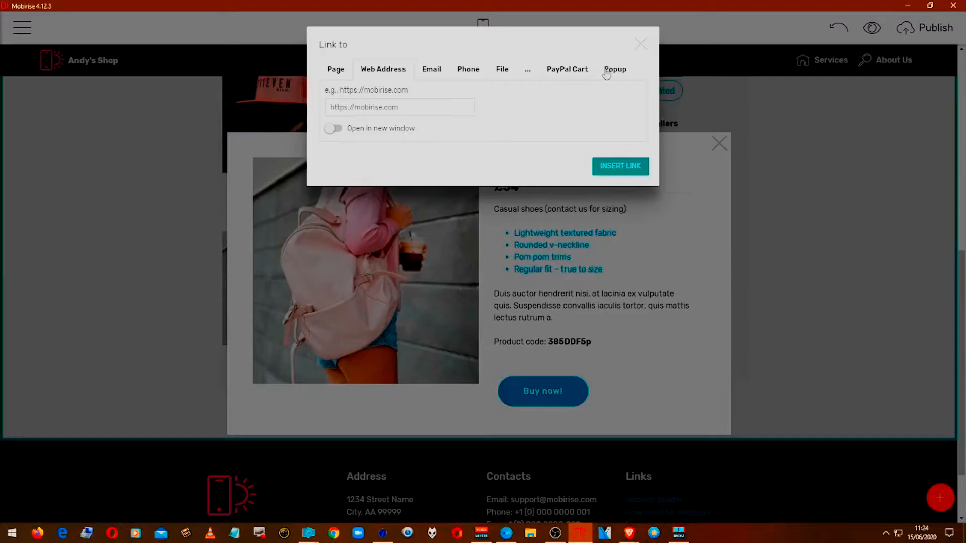
click(573, 78)
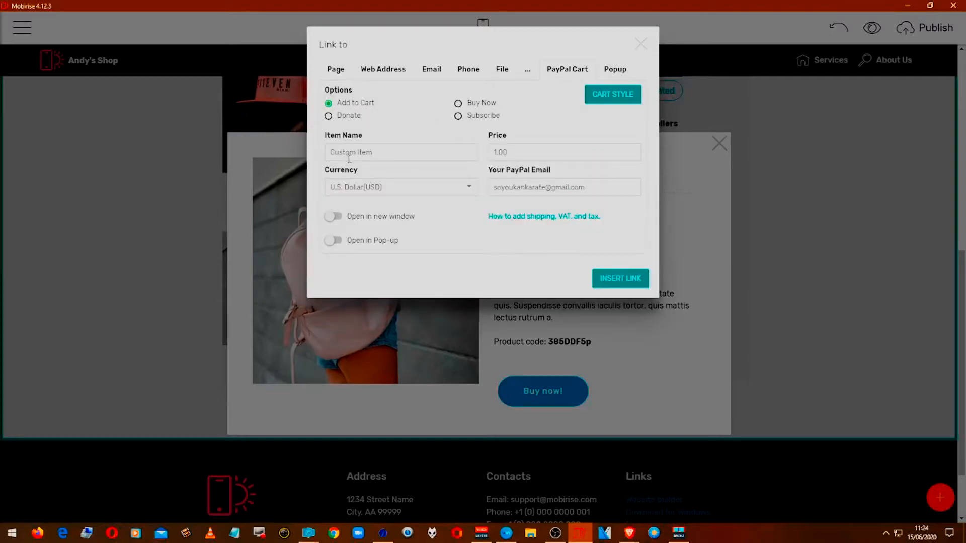
triple_click(376, 152)
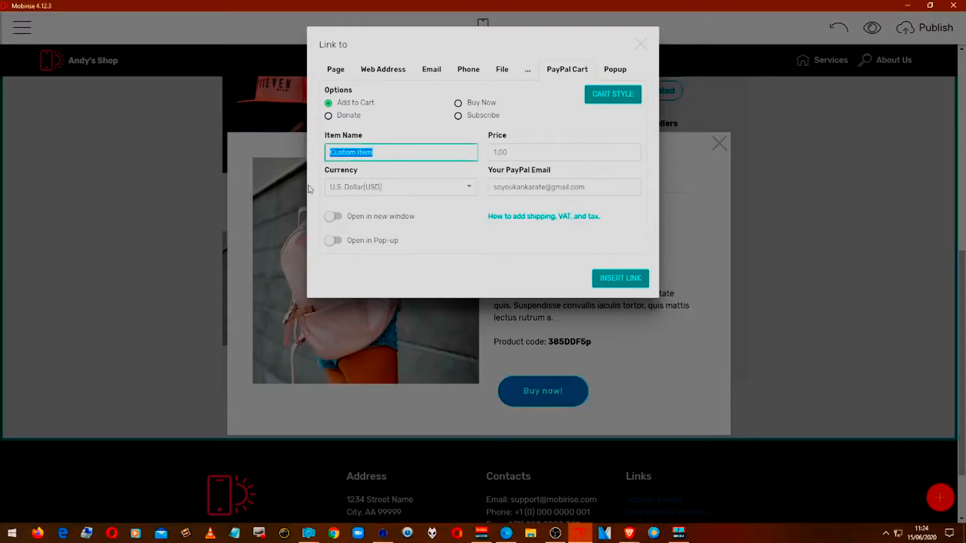
text(Pink_Bag)
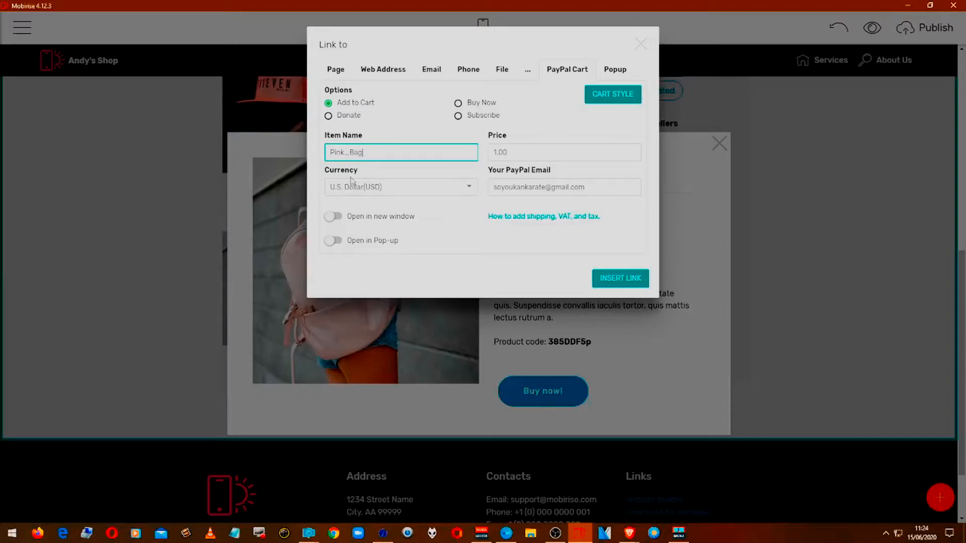
- Set the PayPal item's price to 56 and its currency to Pound Sterling (GBP)
click(507, 156)
double_click(507, 152)
text(56)
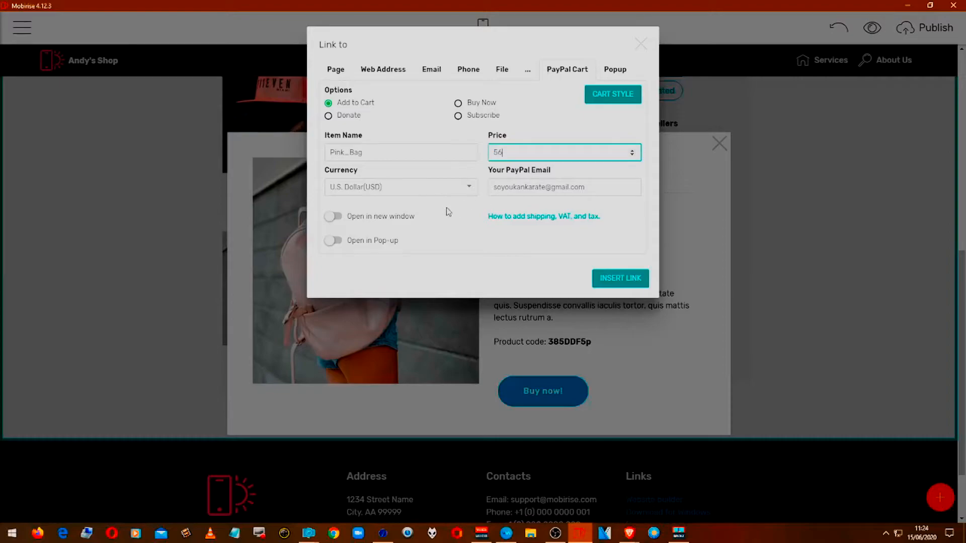
click(438, 194)
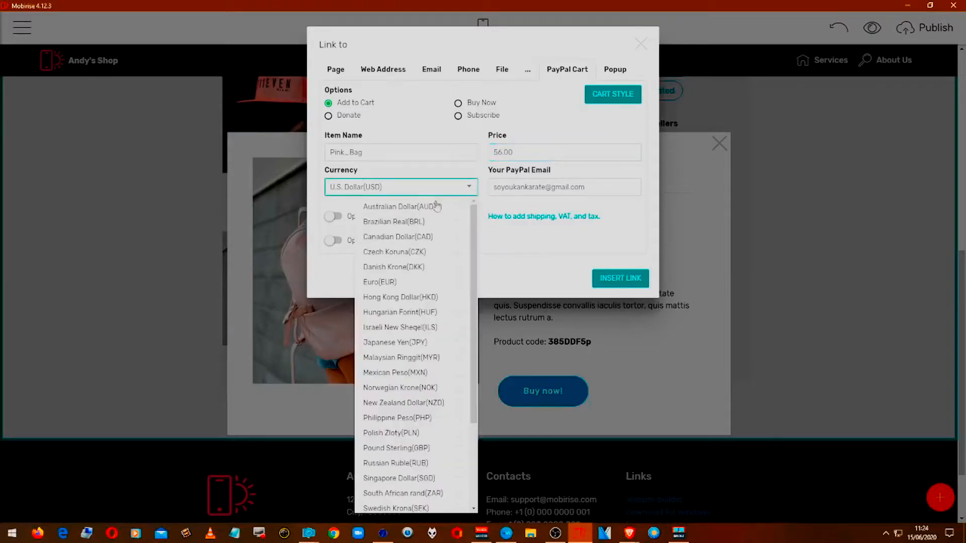
click(408, 448)
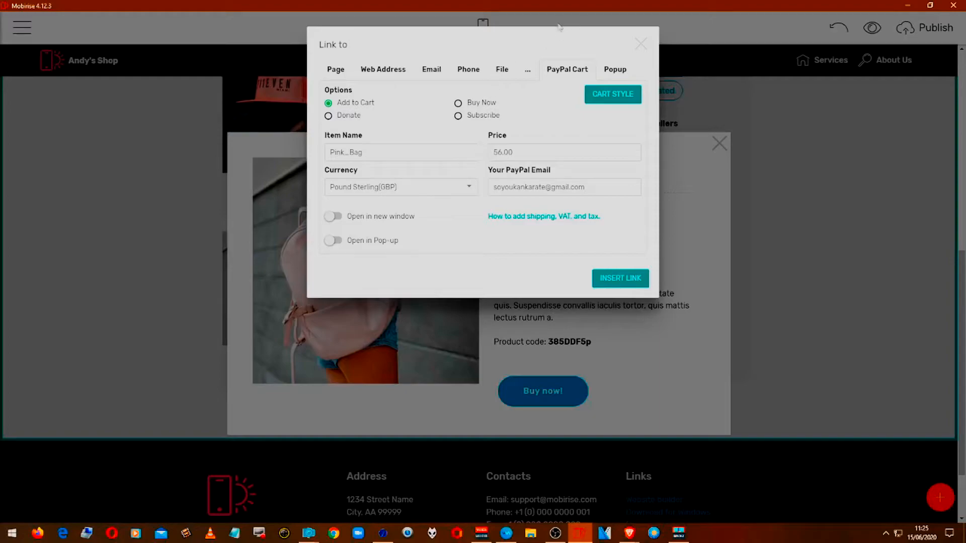
- Correct the PayPal item's price to 54.00, insert the link and close the Pink Backpack's details
click(503, 152)
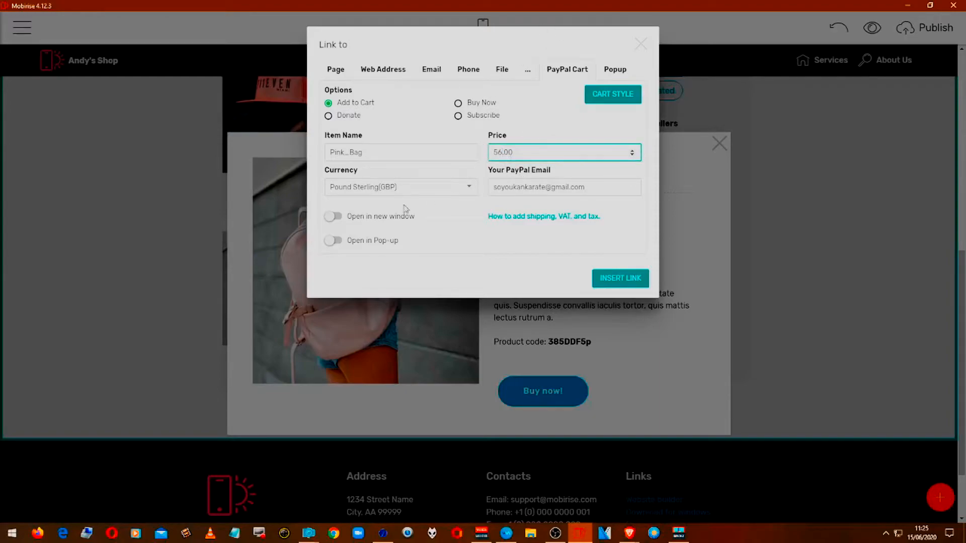
key(BackSpace)
text(4)
click(529, 220)
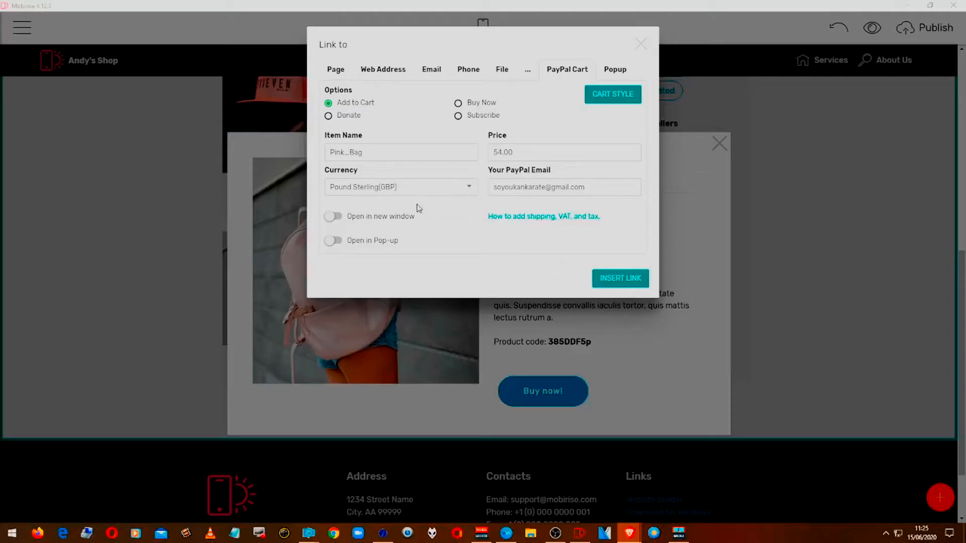
click(619, 290)
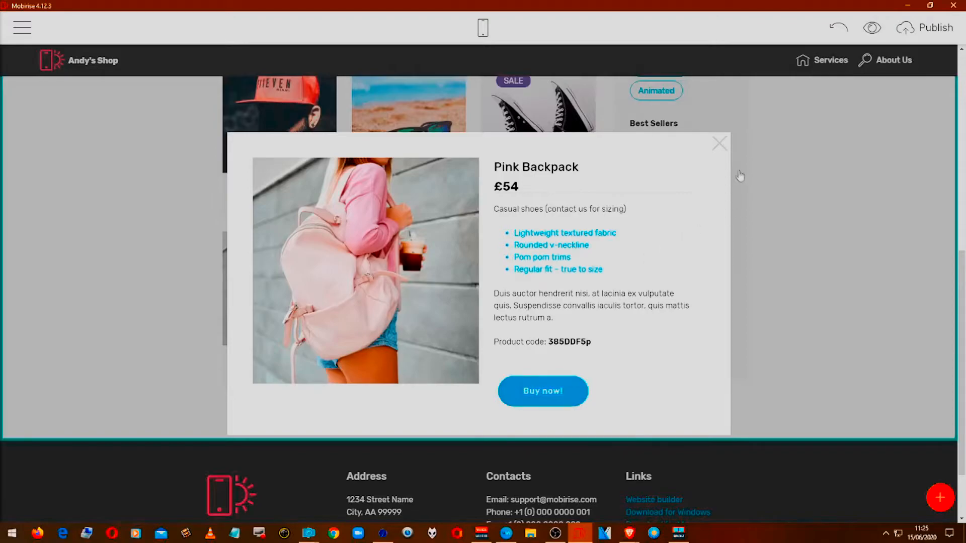
click(720, 145)
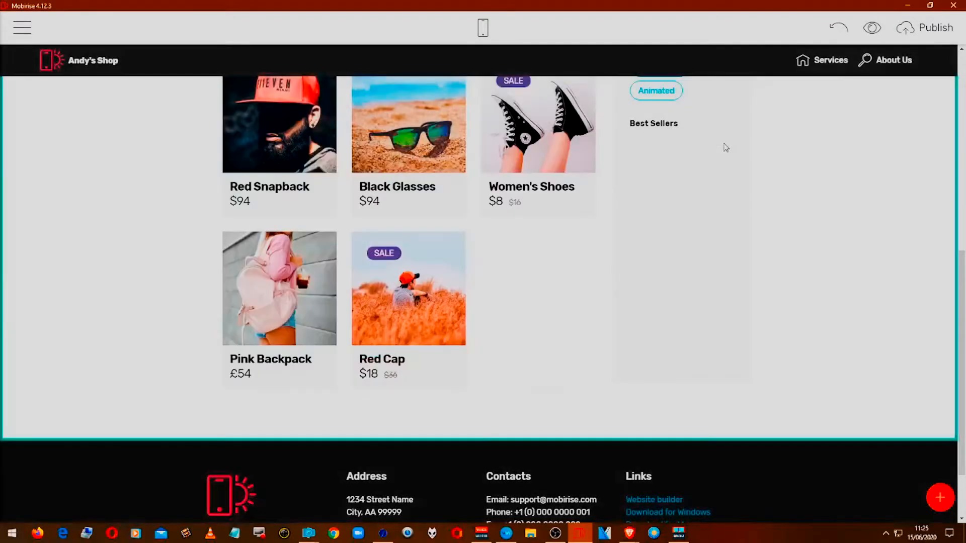
- View the Red Cap product's details
click(388, 302)
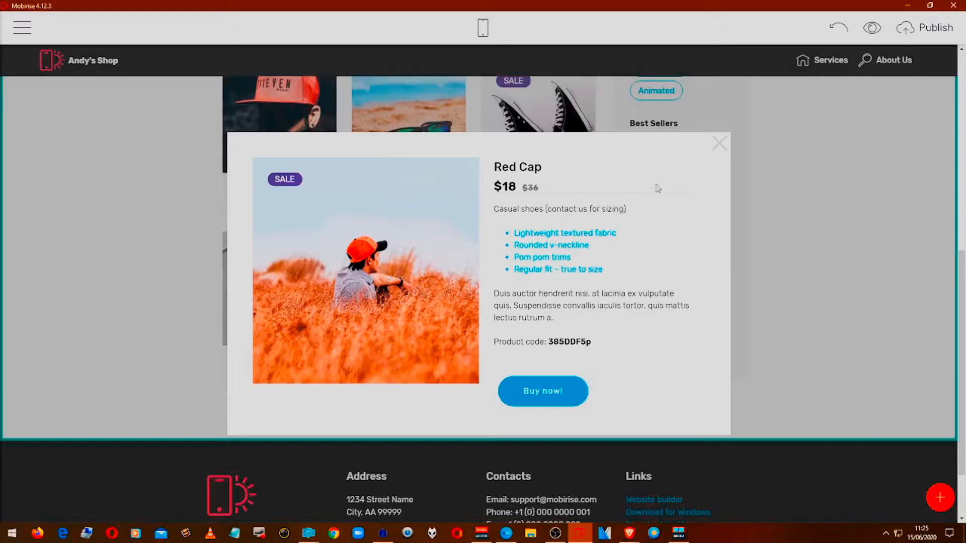
click(722, 147)
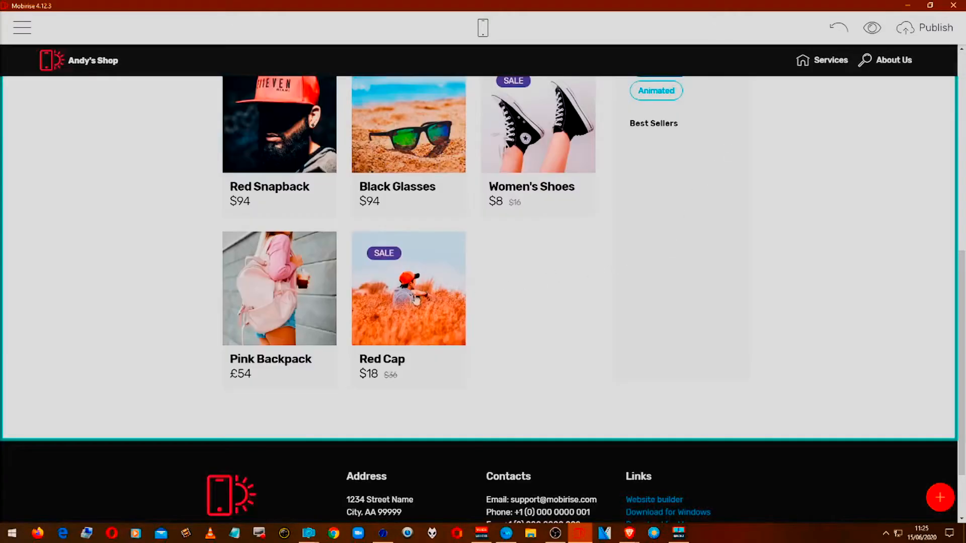
click(447, 348)
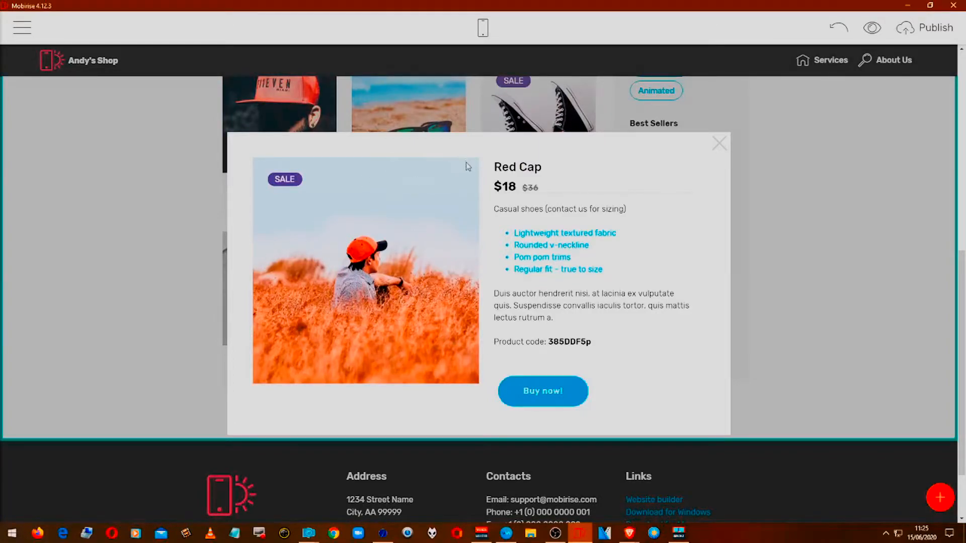
click(722, 144)
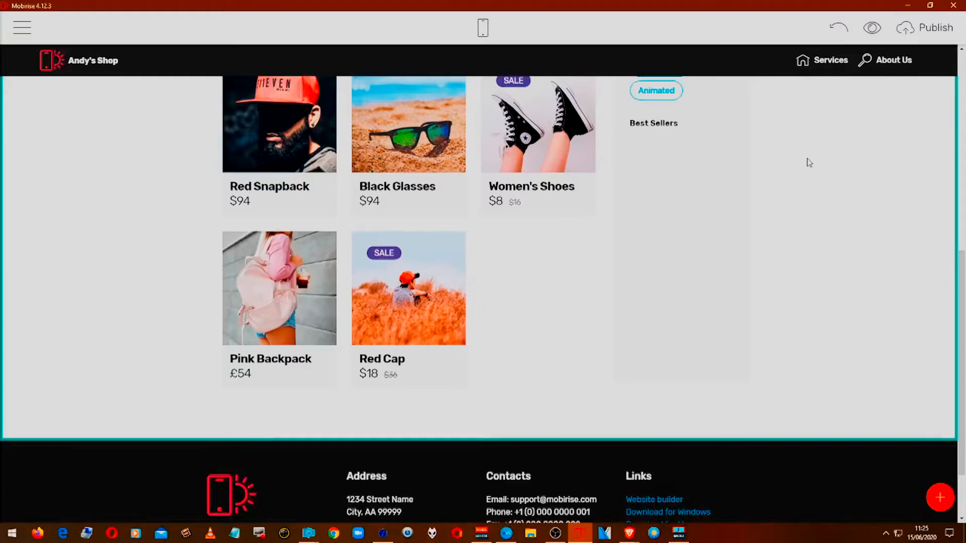
- Replace the Red Cap product's image in the shop block settings with the red and orange flowers photo from the Free Online Library
scroll(806, 162, up, 2)
scroll(808, 161, up, 5)
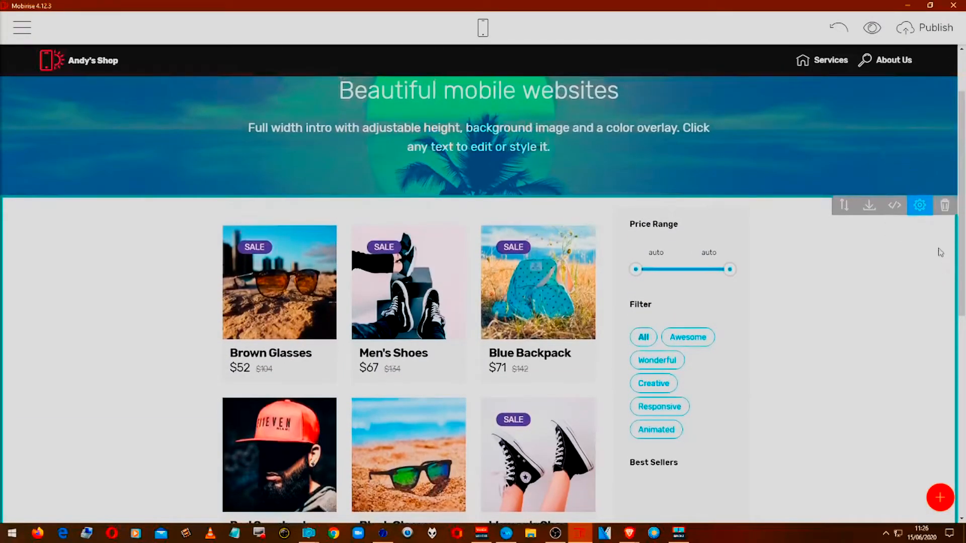
click(920, 206)
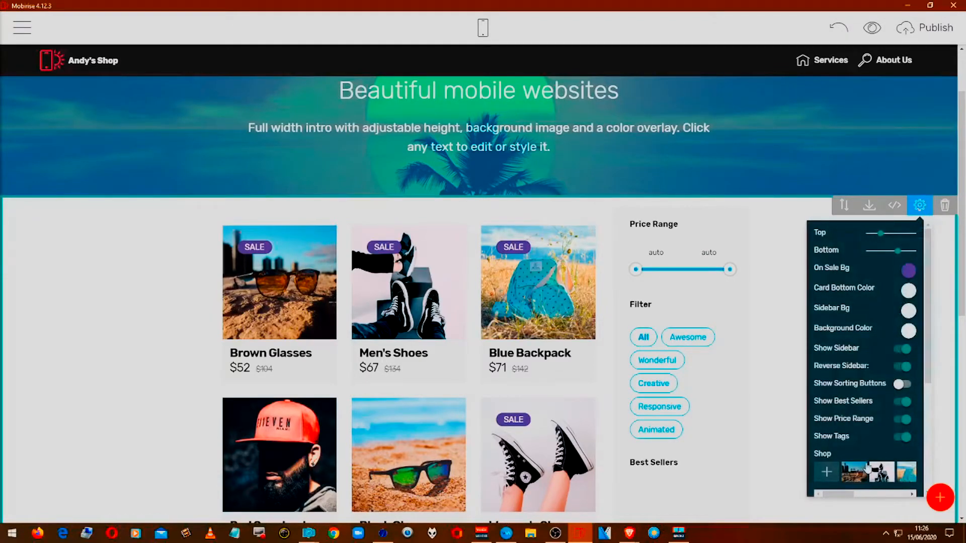
scroll(867, 469, down, 2)
click(901, 395)
click(902, 393)
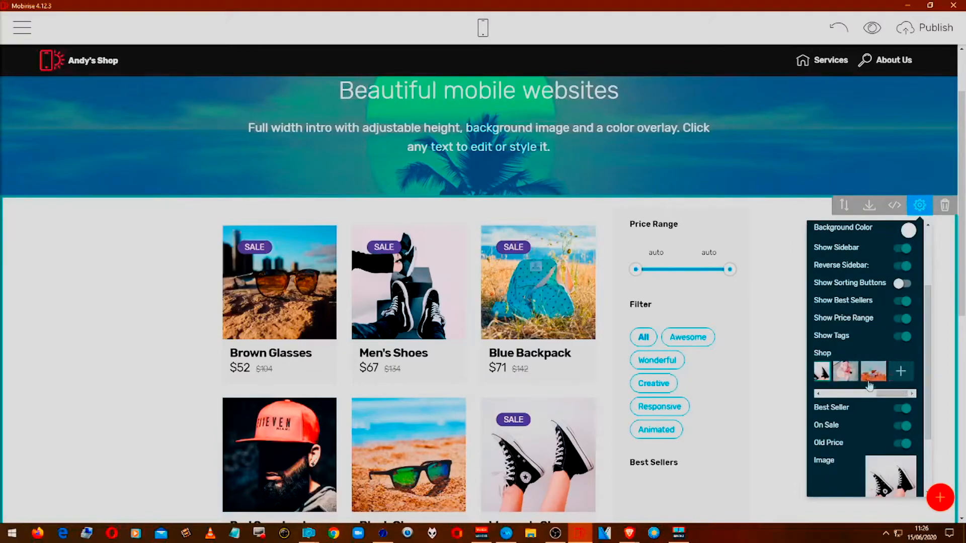
click(834, 396)
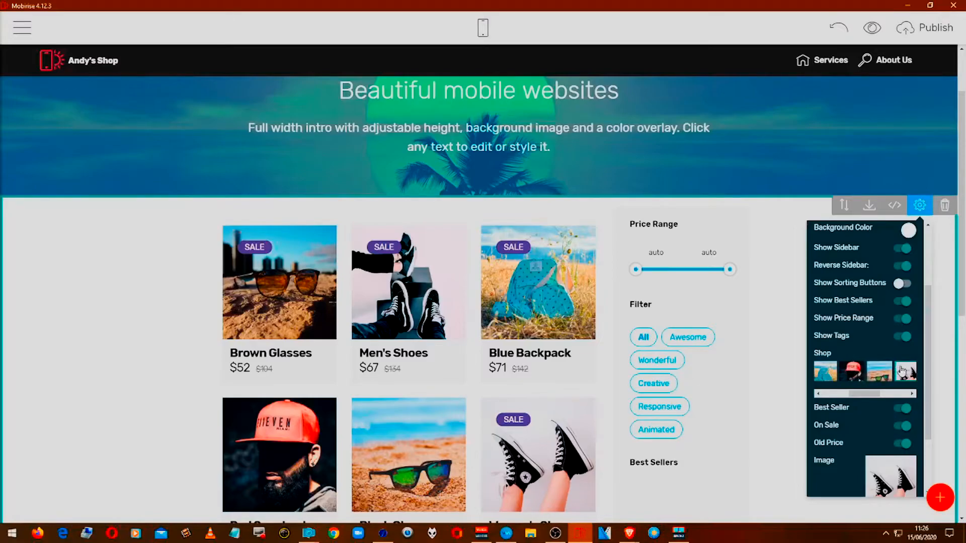
scroll(644, 448, down, 5)
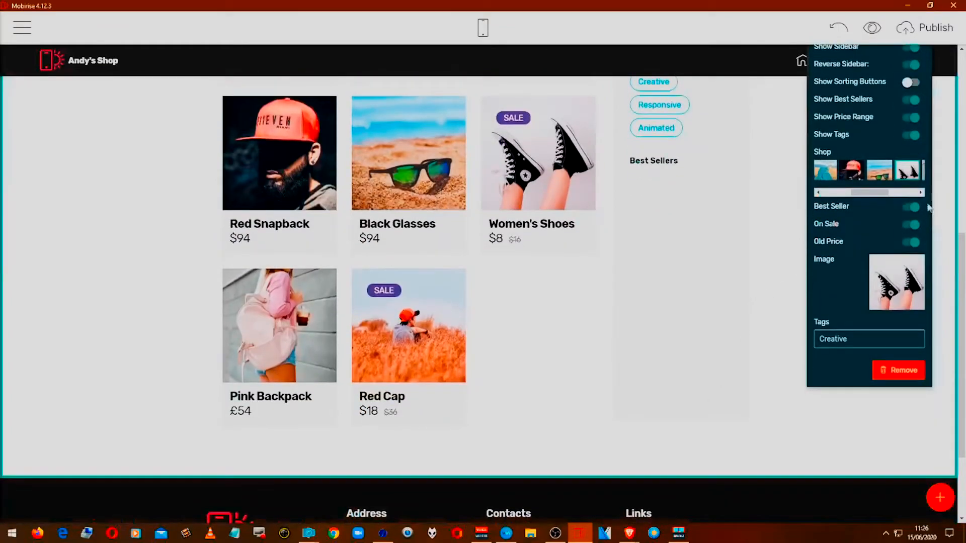
click(906, 192)
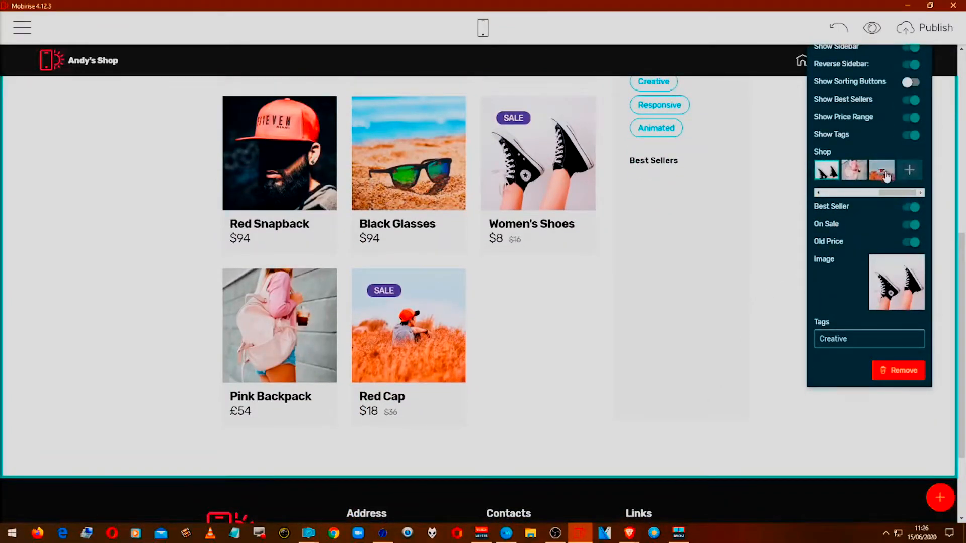
click(886, 172)
click(918, 297)
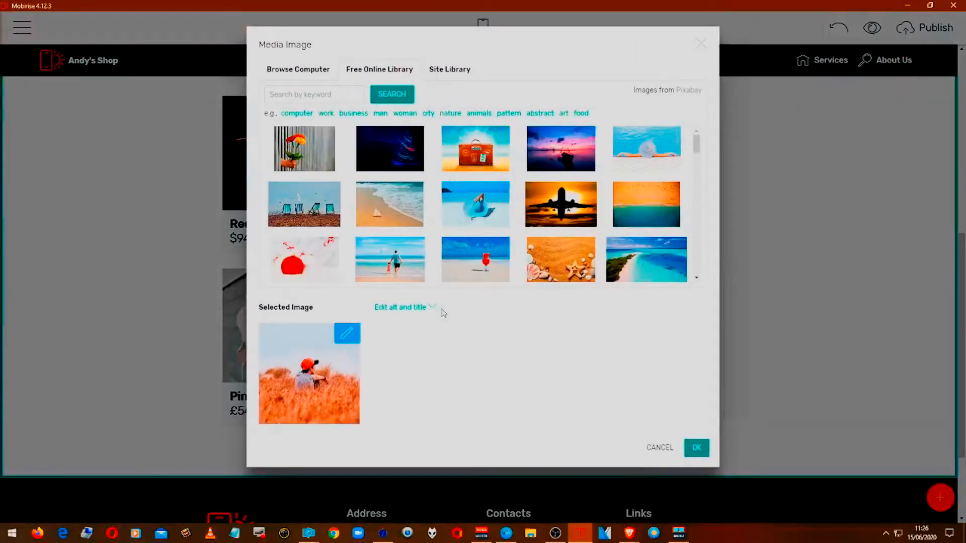
click(310, 148)
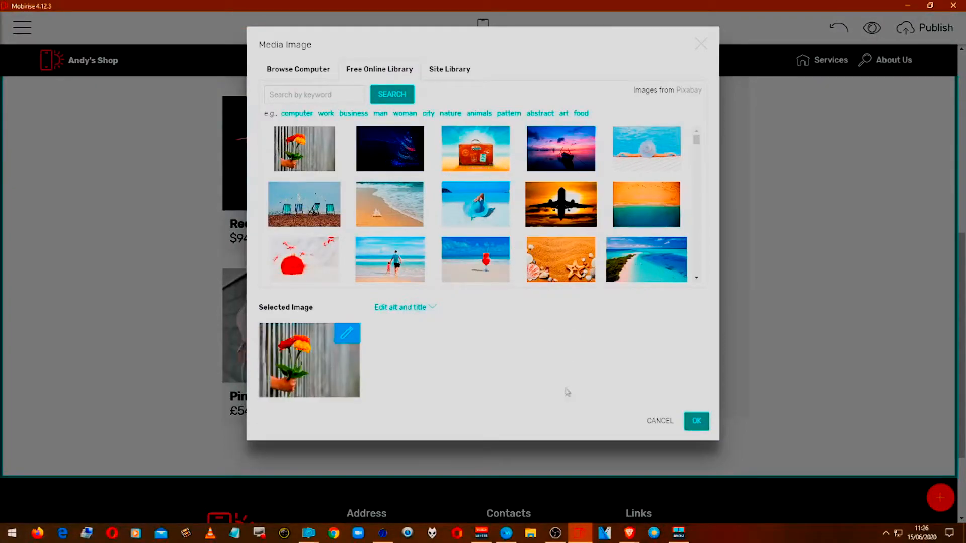
click(697, 421)
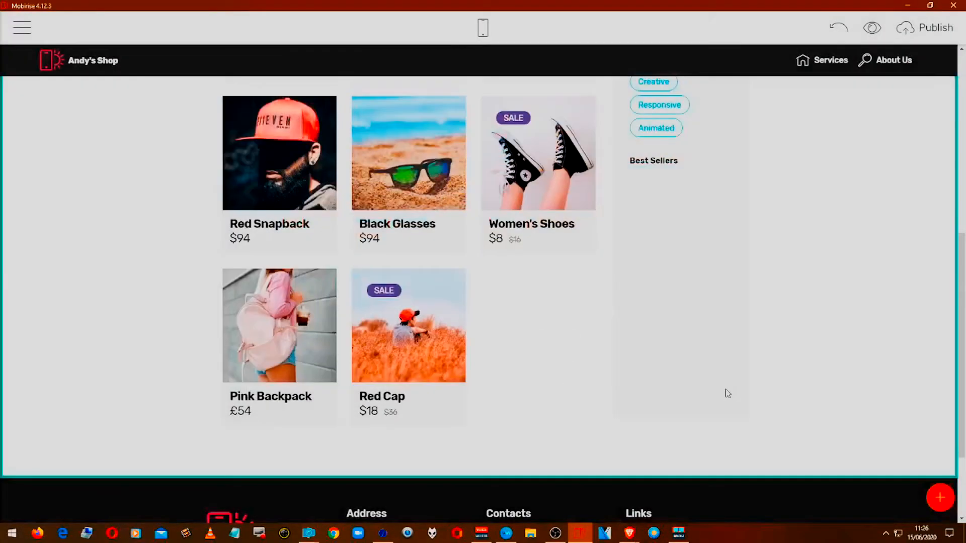
- Open the Red Cap product's details and rename the product as Bunch of Flowers
click(403, 349)
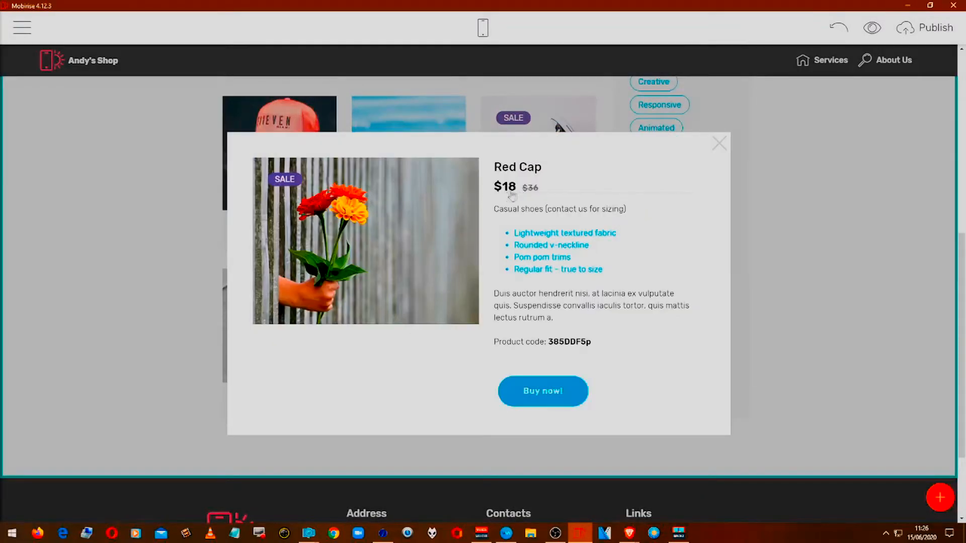
click(540, 167)
key(ctrl+a)
text(Bunch o)
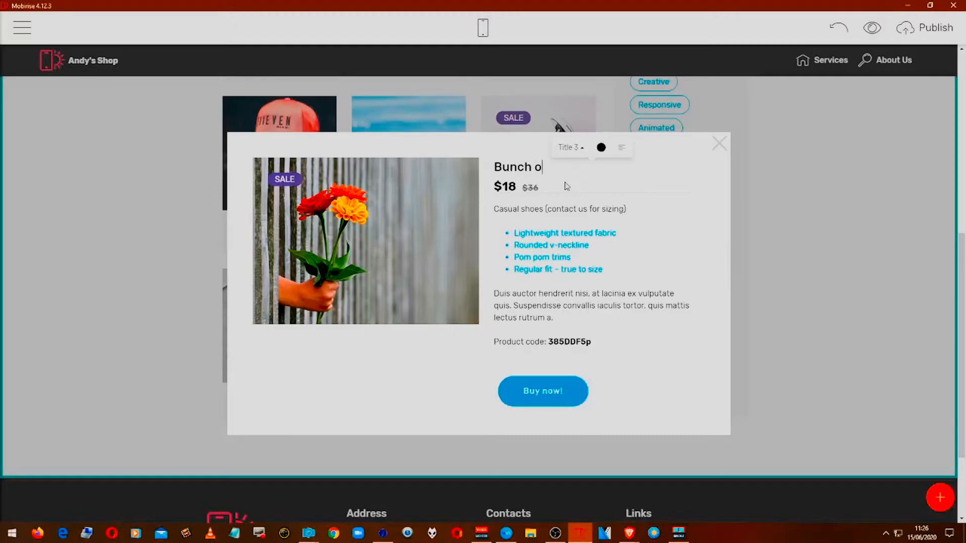
text(f Fllo)
text(ow)
- Set the Bunch of Flowers' old price to £60 and its sale price to £18
click(538, 187)
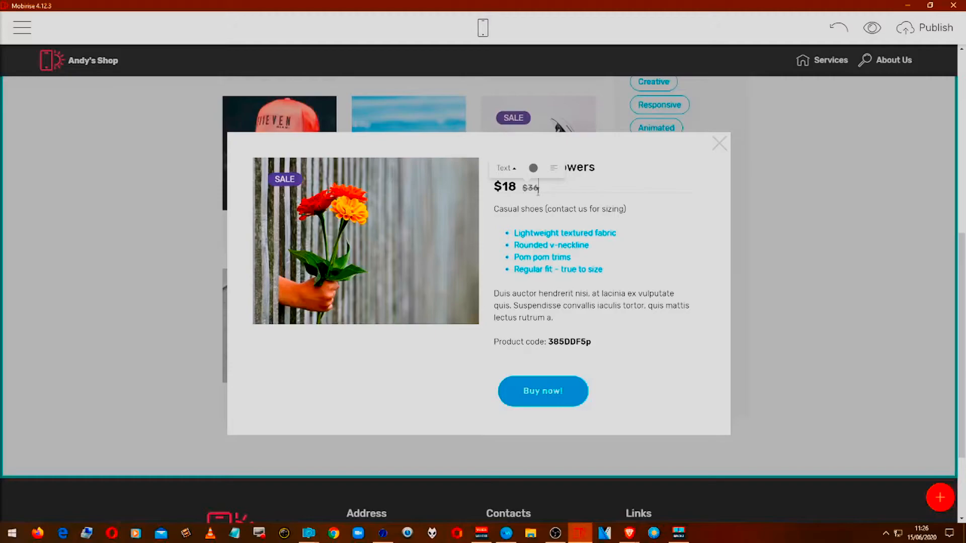
key(BackSpace)
key(BackSpace)
key(BackSpace)
text(£60)
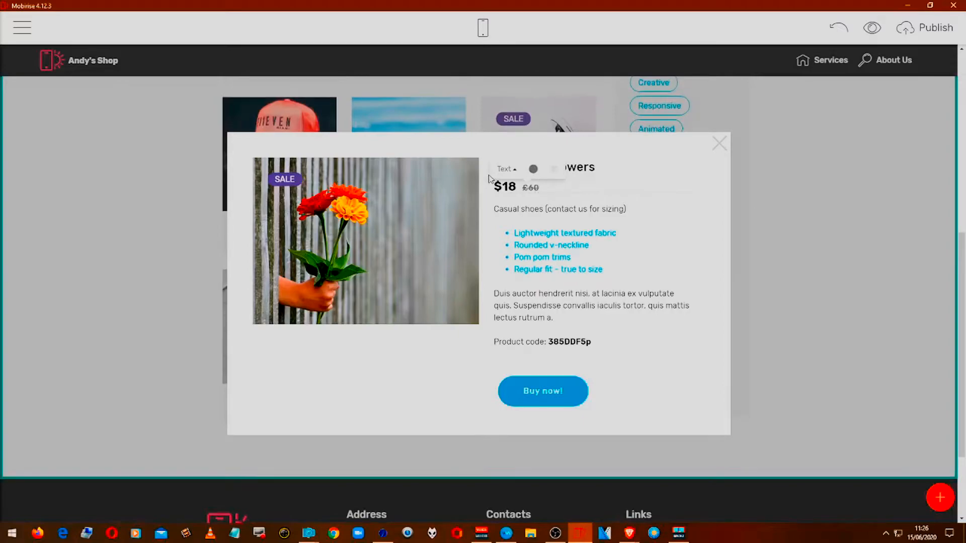
scroll(537, 192, up, 1)
click(502, 188)
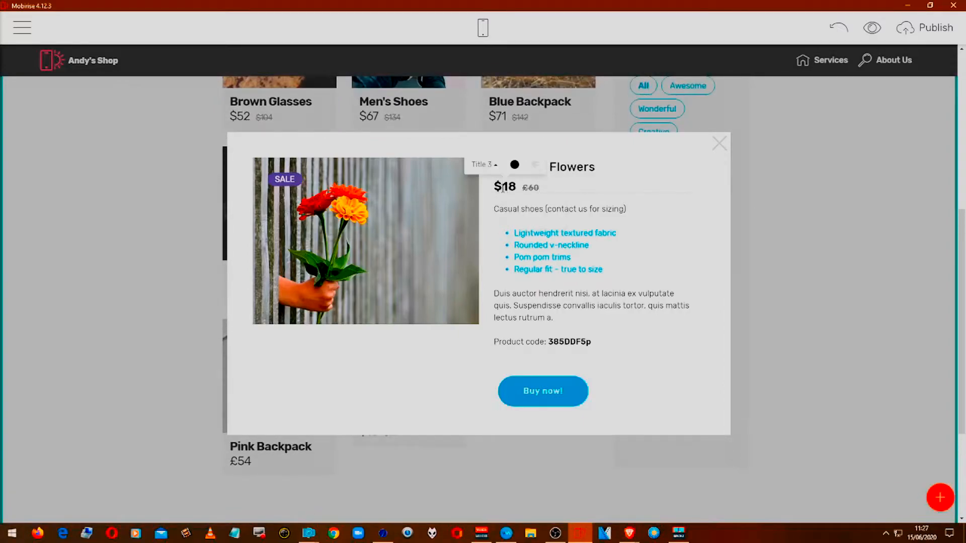
key(BackSpace)
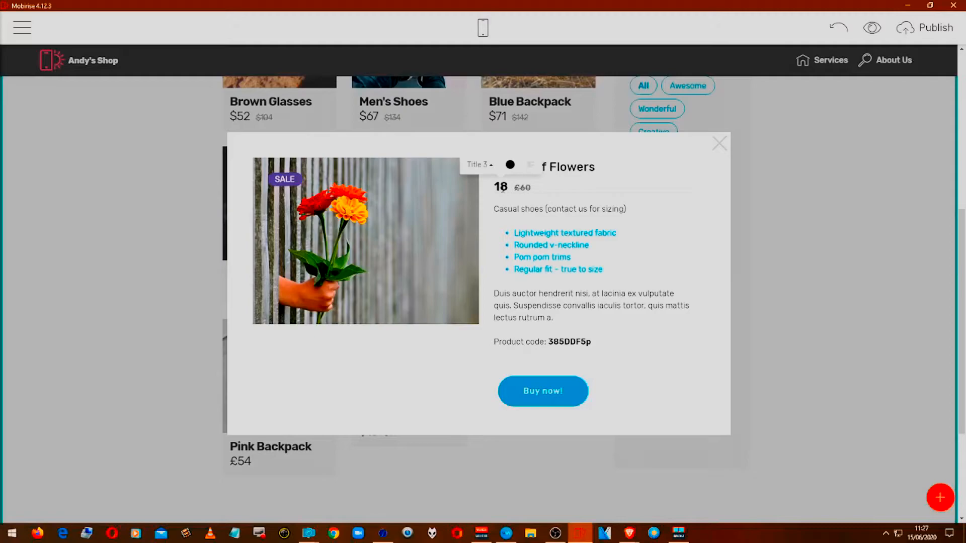
text(£)
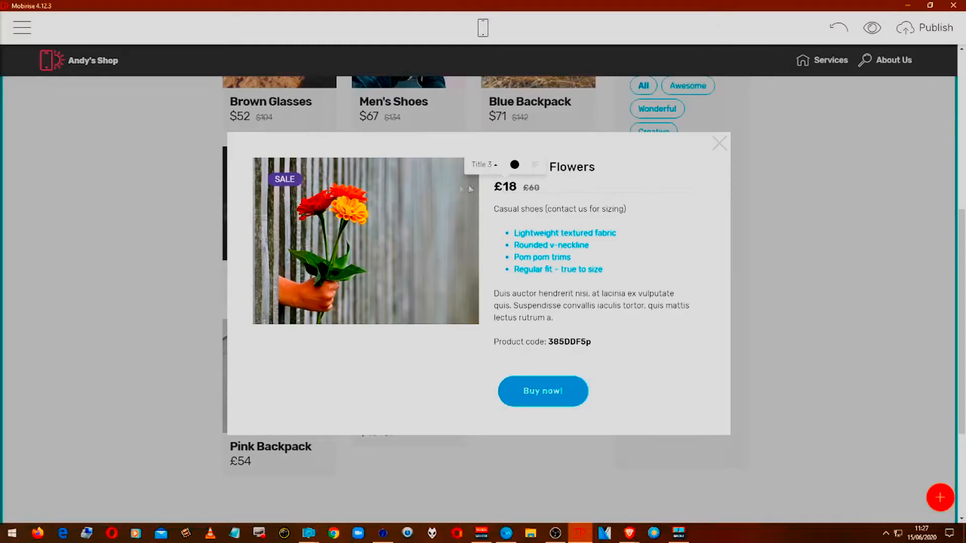
- Open the PayPal Cart link options for the Bunch of Flowers' Buy now! button and set the item name to bunch-of-flowers
click(614, 337)
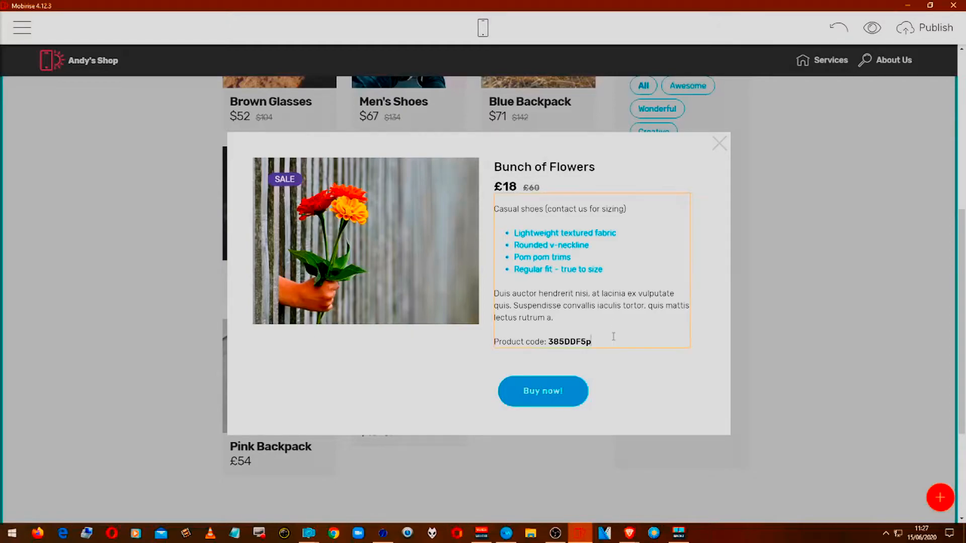
click(576, 390)
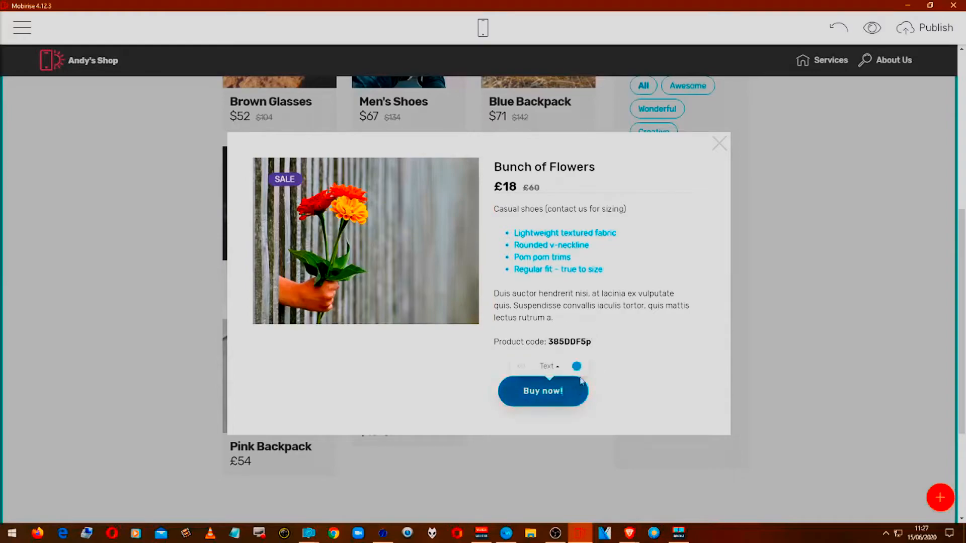
click(522, 370)
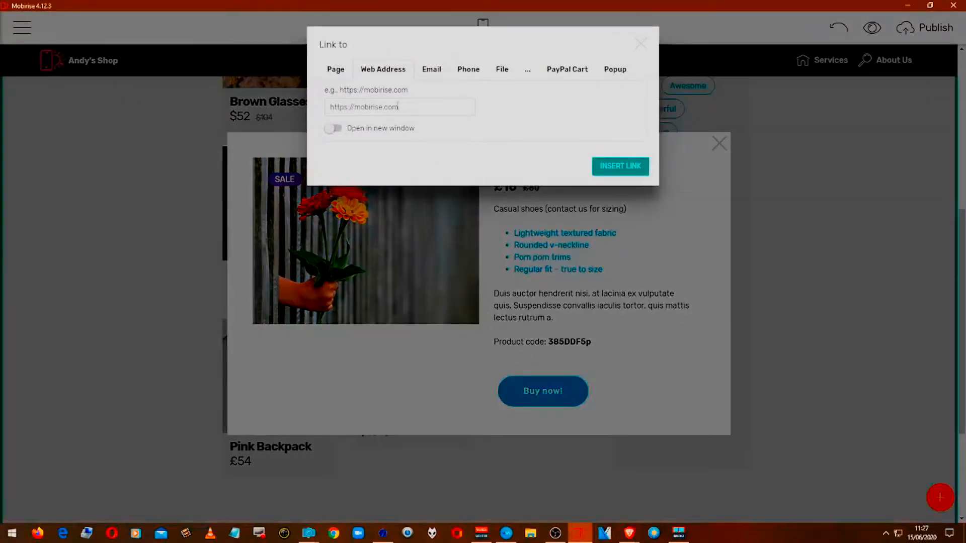
click(564, 69)
click(362, 152)
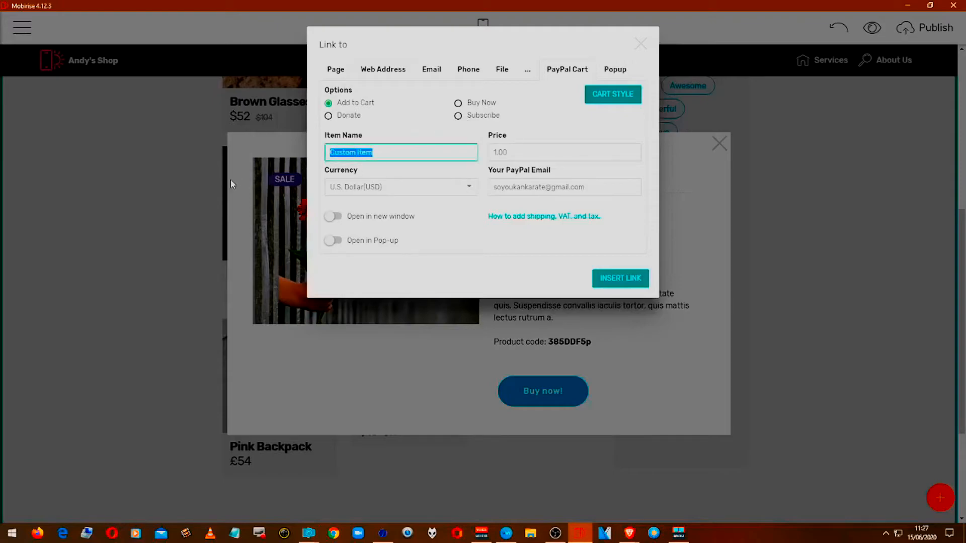
text(bunch-of-flowers)
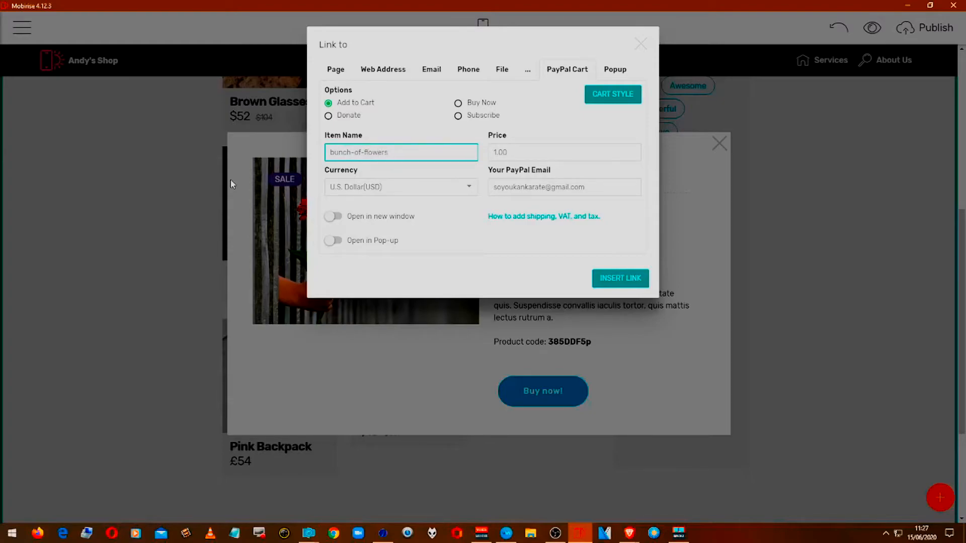
- Set the PayPal currency to Pound Sterling (GBP) and the price to 18.00, insert the link and close the product details
click(410, 190)
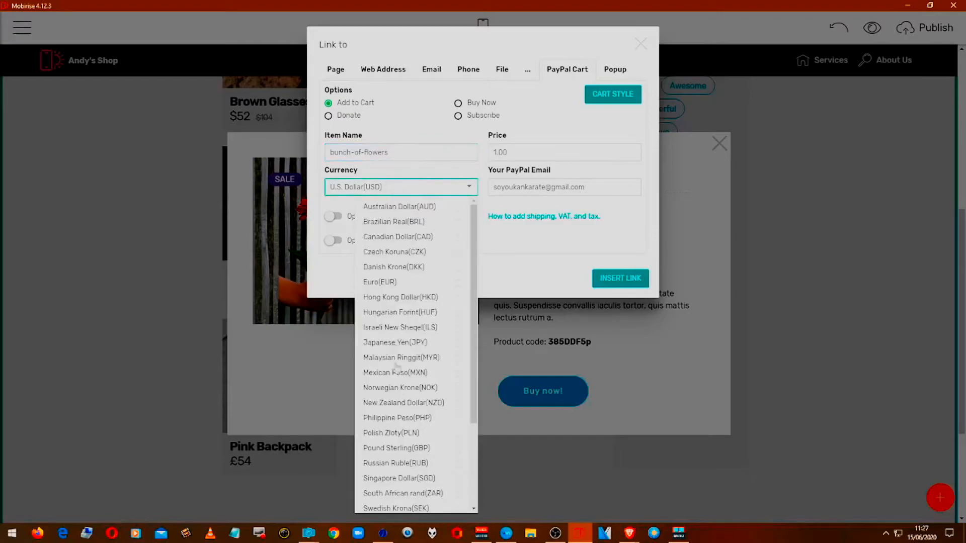
click(417, 448)
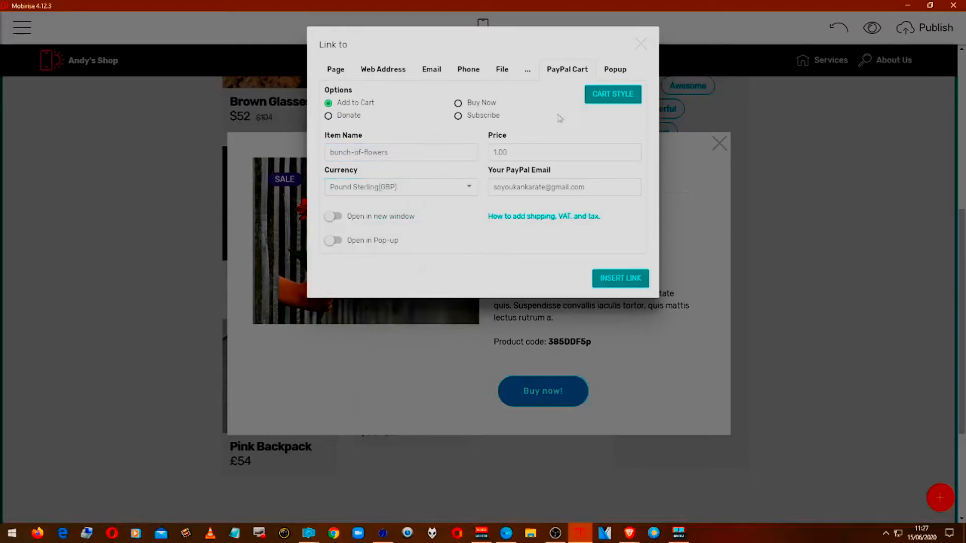
click(536, 151)
key(ctrl+a)
text(1)
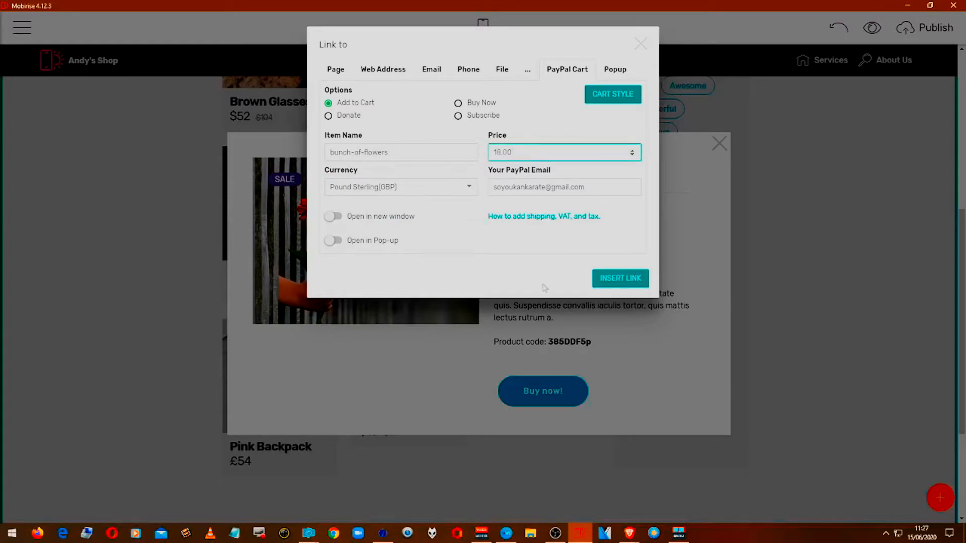
click(628, 279)
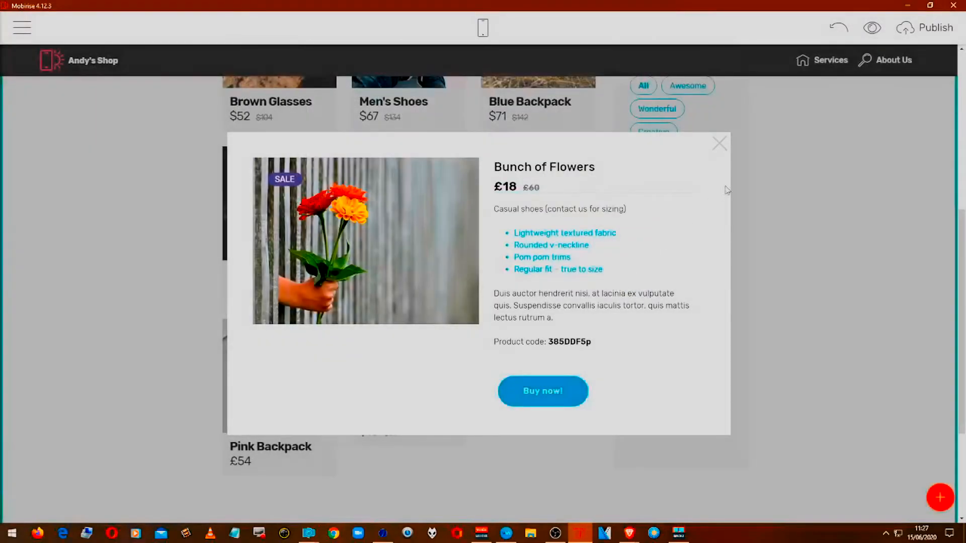
click(720, 144)
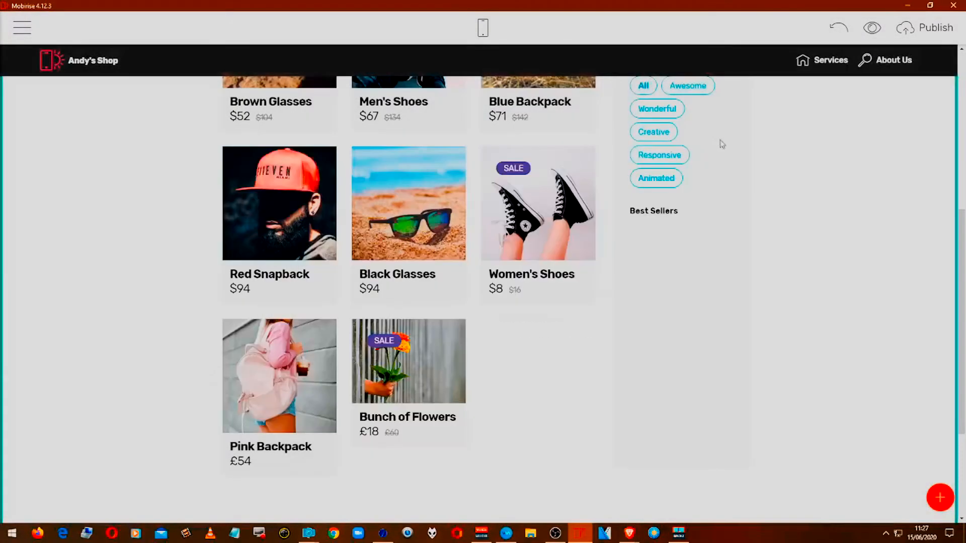
- Examine the shop block's product grid and its sidebar with the Price Range slider and Filter tags
scroll(710, 181, up, 4)
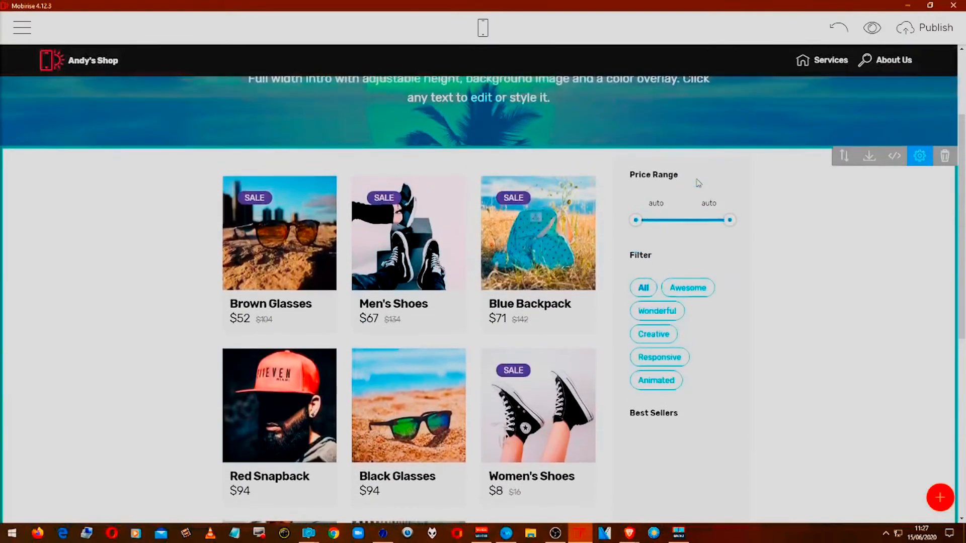
scroll(674, 161, down, 3)
scroll(666, 148, up, 3)
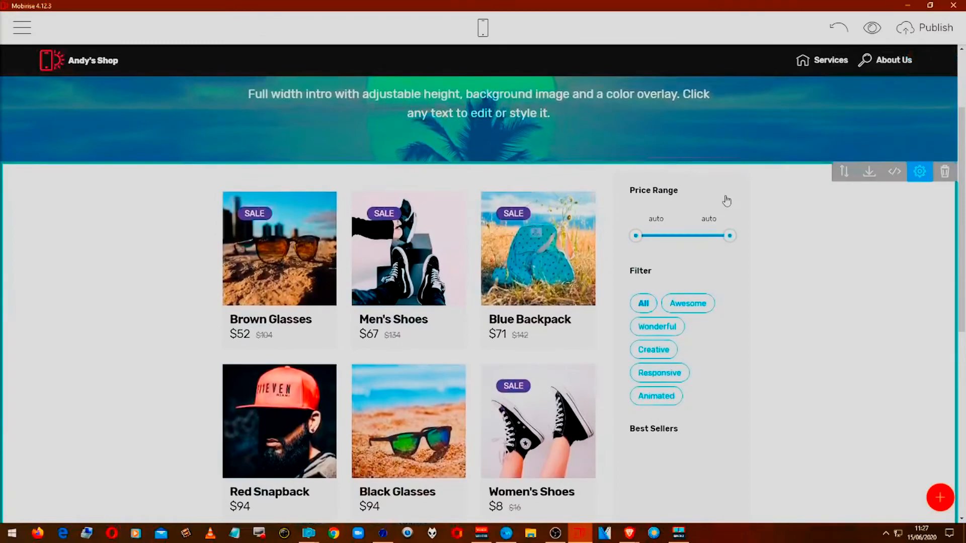
click(725, 270)
click(734, 220)
click(736, 252)
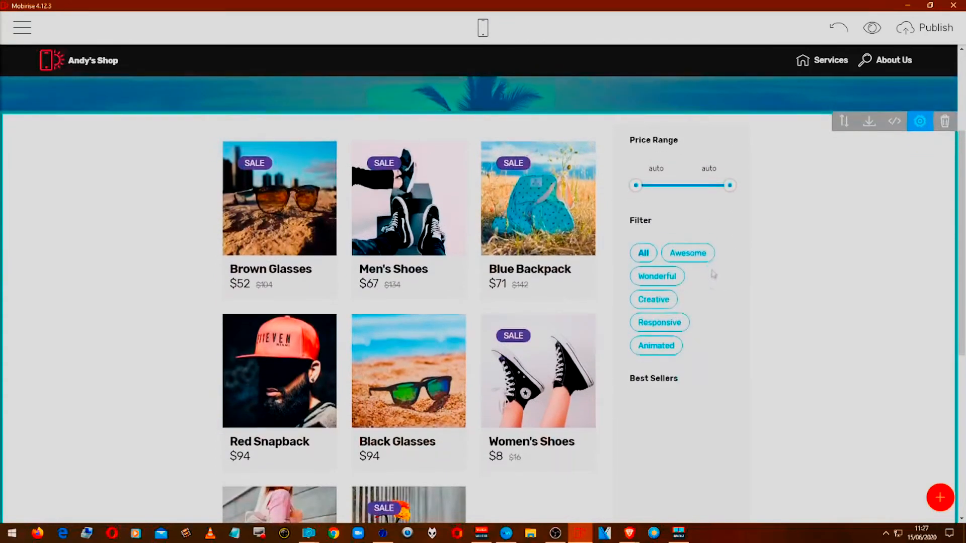
click(644, 222)
click(635, 186)
- Open the shop block settings and check the Tags value of the Bunch of Flowers product
click(921, 123)
scroll(815, 321, down, 3)
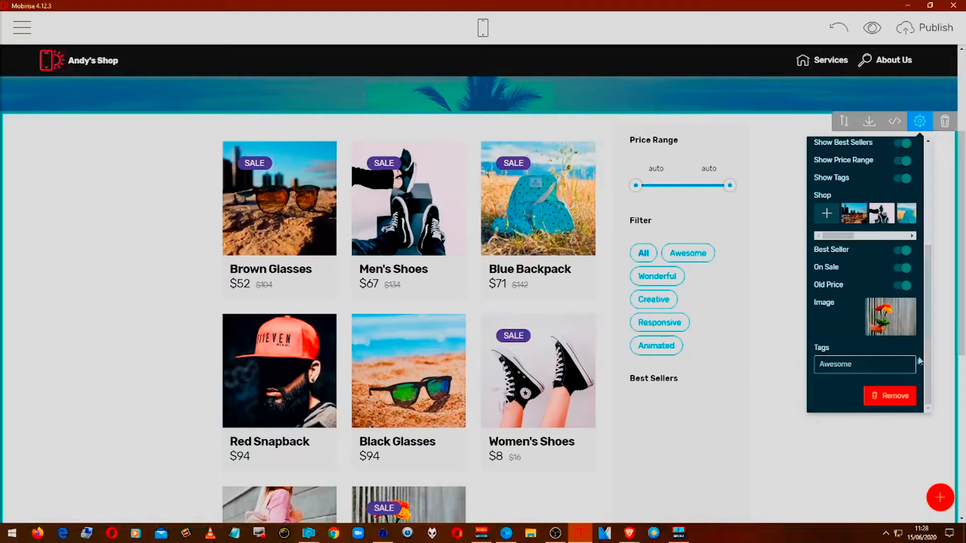
click(896, 366)
- Preview the products under the Wonderful, Awesome, Creative, Responsive and Animated filters and return to All
click(678, 280)
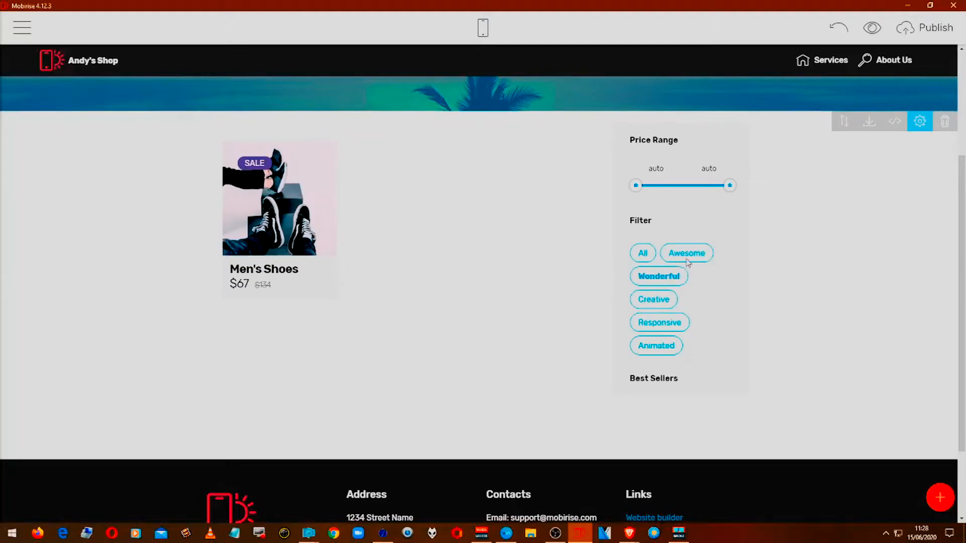
click(680, 276)
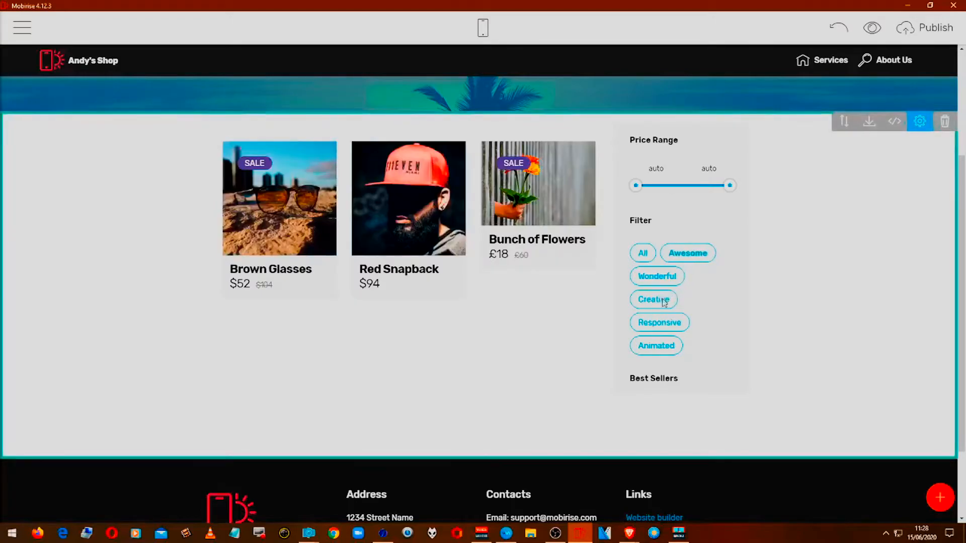
click(663, 300)
click(650, 327)
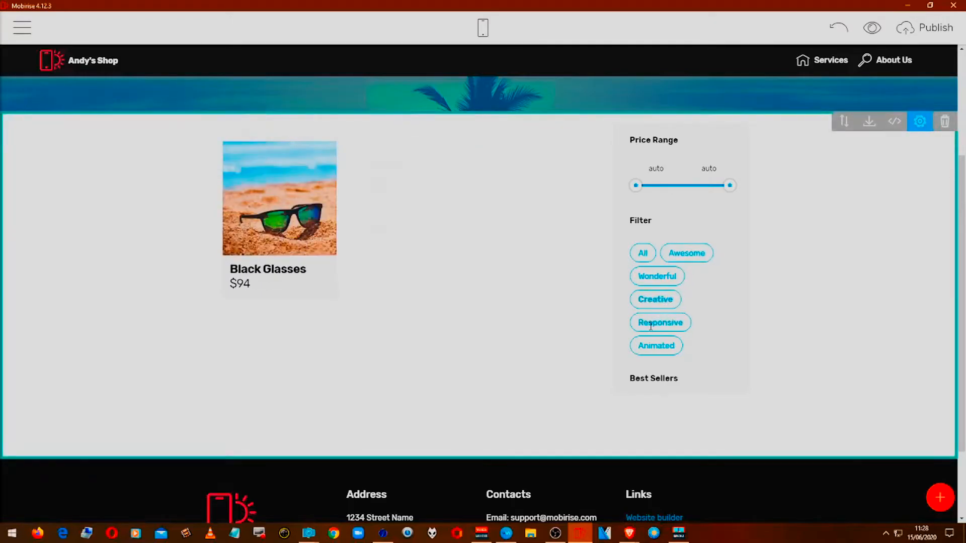
click(646, 346)
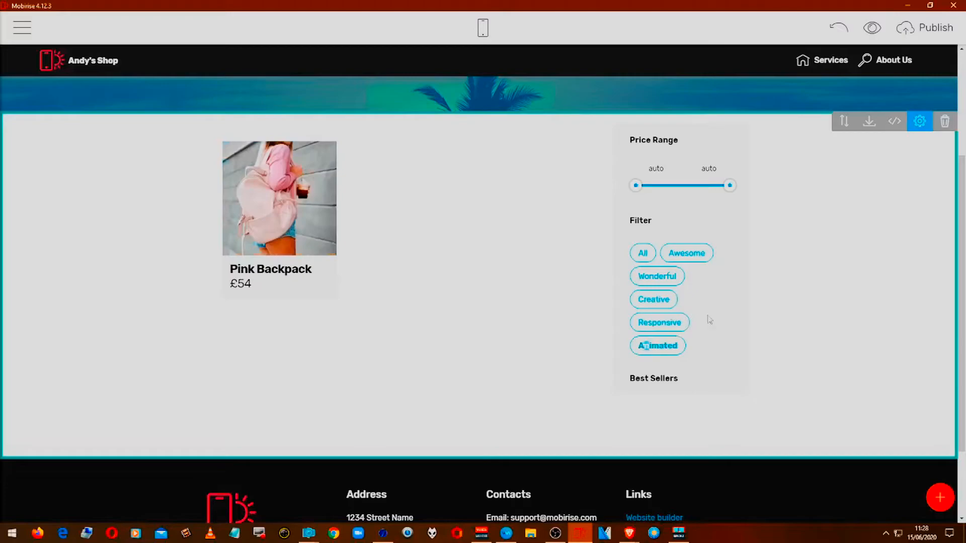
right_click(693, 346)
click(693, 346)
click(635, 185)
click(640, 252)
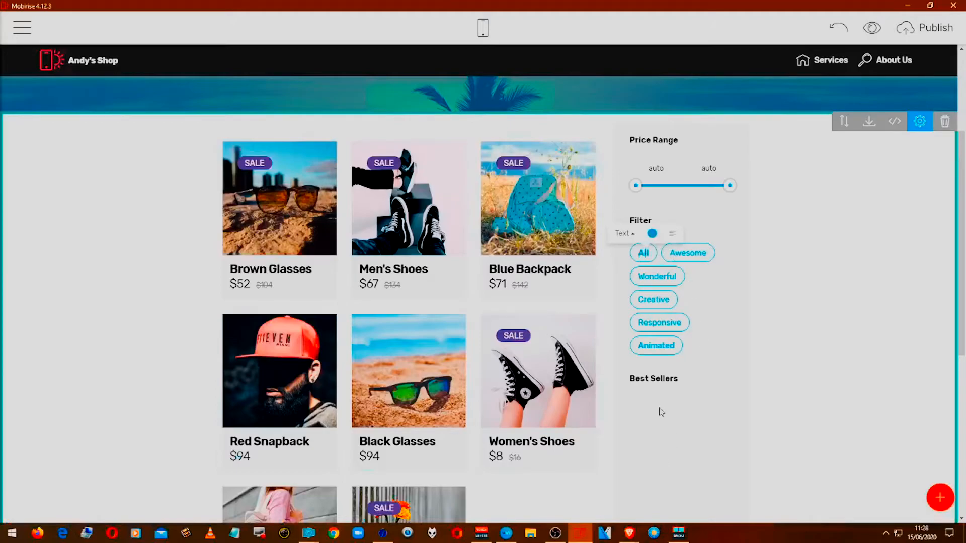
- Review the product grid and sidebar headings, filter the products by Awesome and show all products again
scroll(659, 410, down, 3)
scroll(659, 410, up, 1)
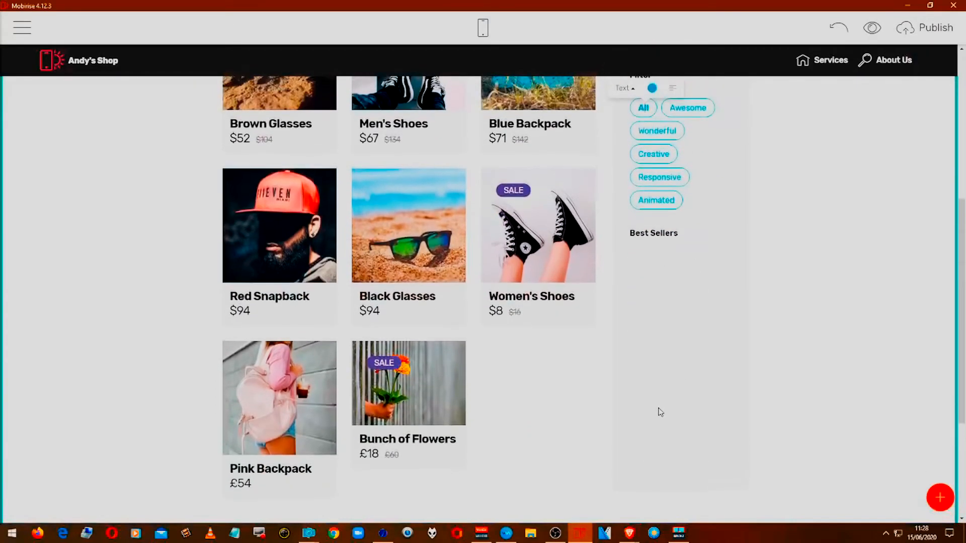
scroll(665, 342, up, 4)
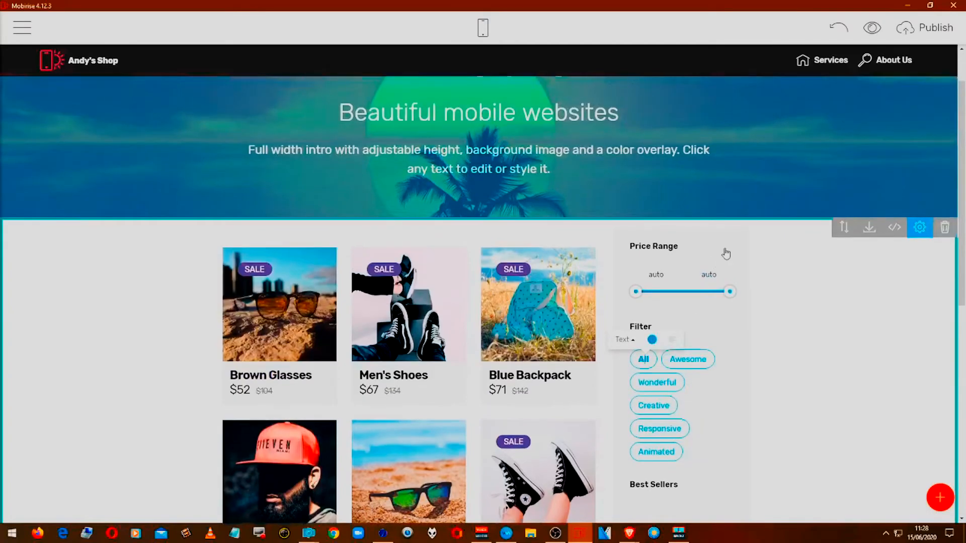
click(727, 242)
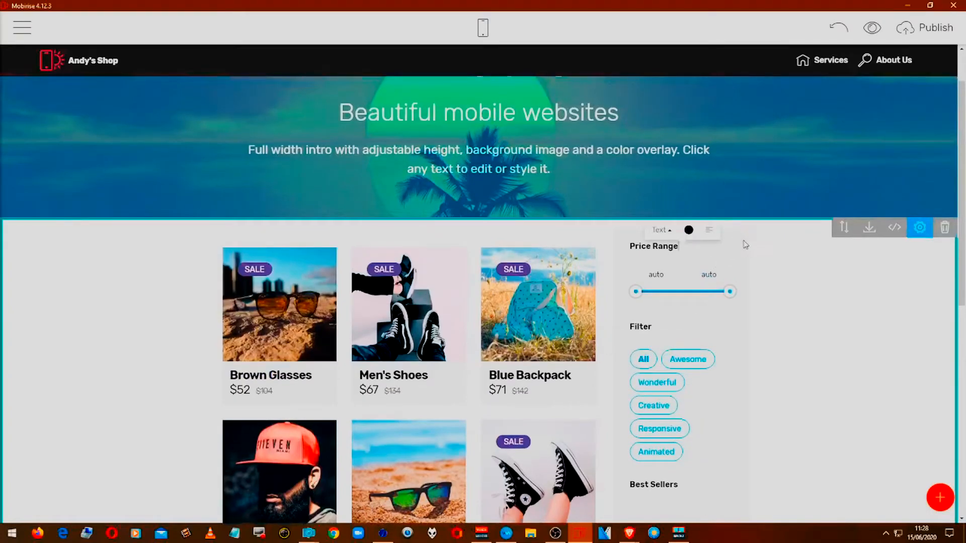
click(744, 246)
click(705, 325)
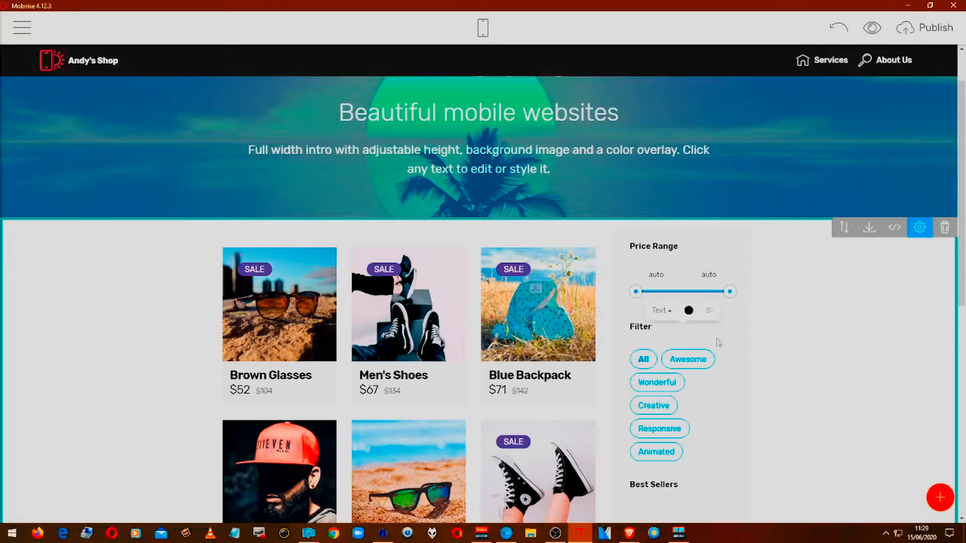
click(718, 342)
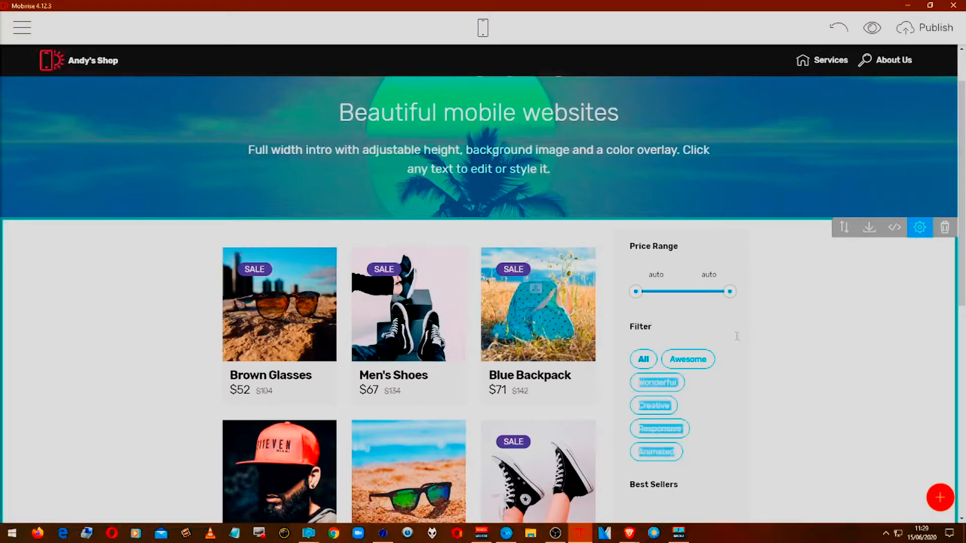
click(703, 365)
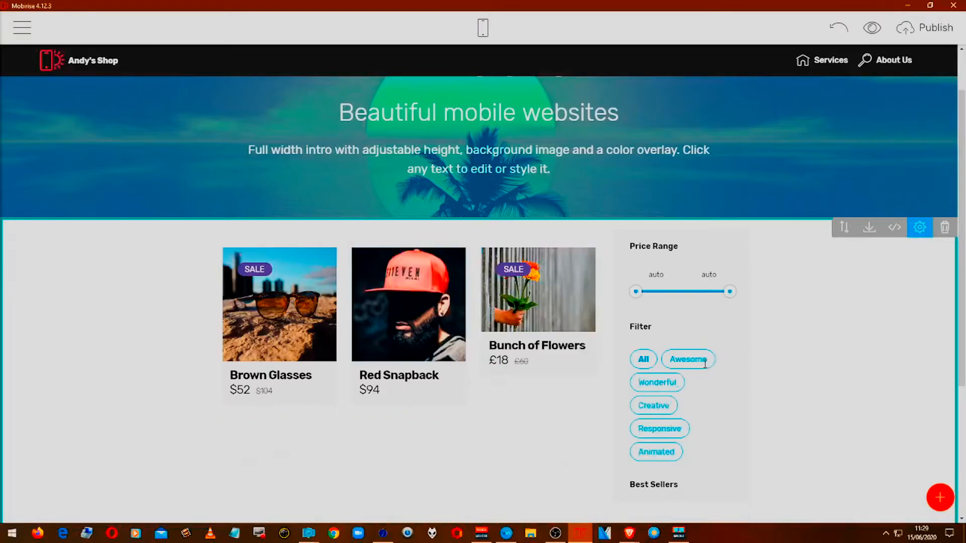
click(652, 358)
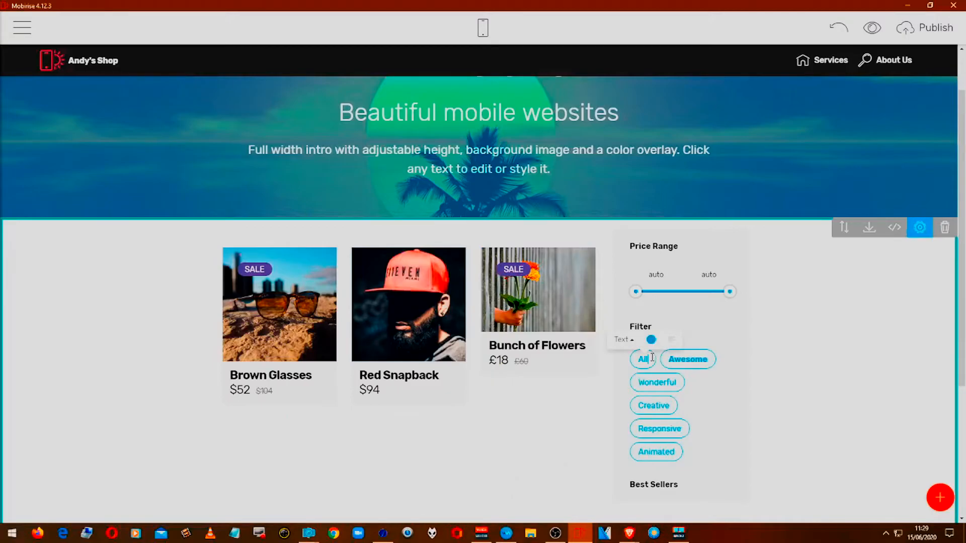
click(644, 359)
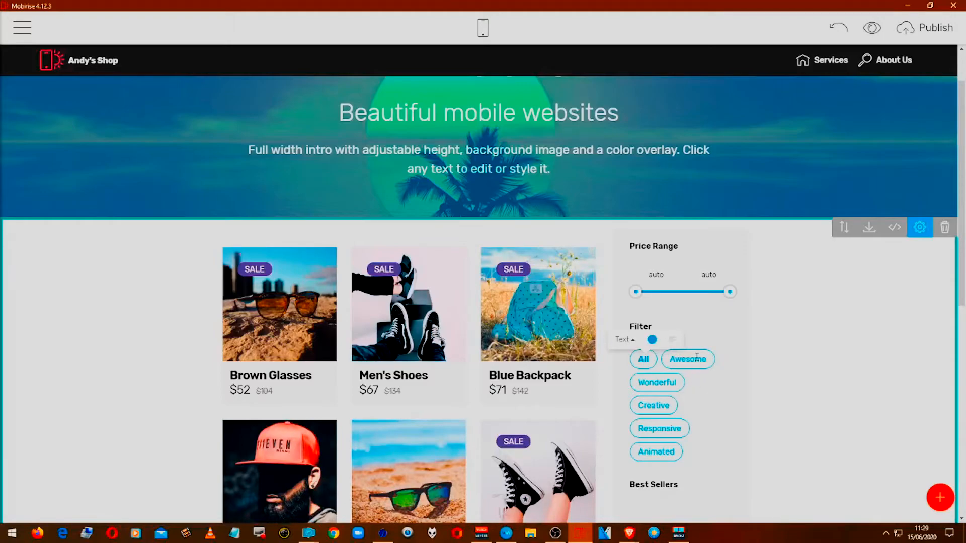
- Turn on Show Sorting Buttons in the shop block settings
scroll(697, 364, down, 6)
scroll(697, 361, up, 6)
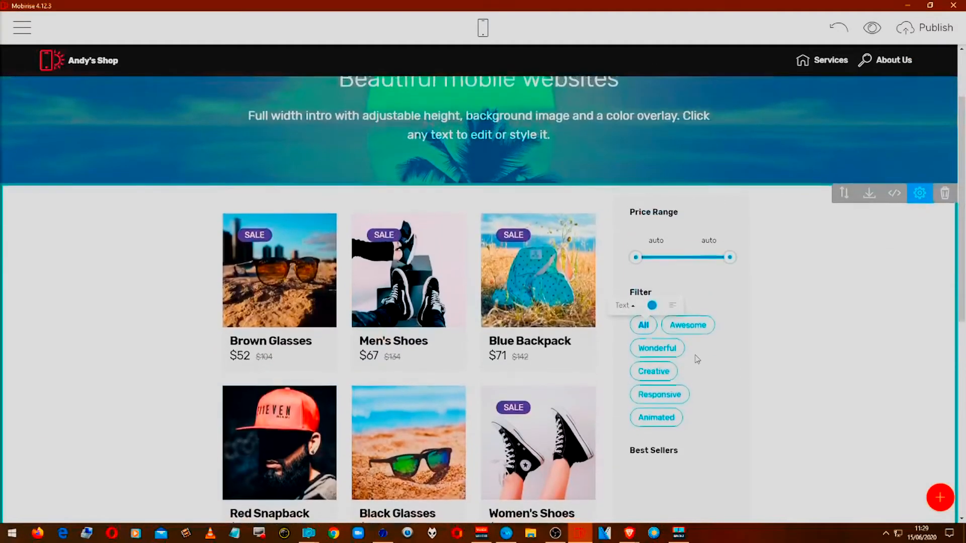
scroll(695, 360, down, 2)
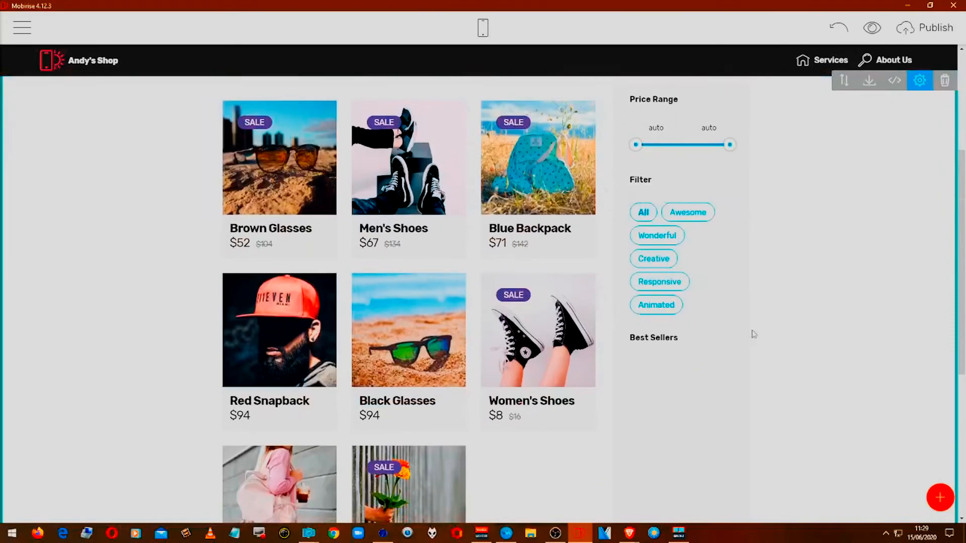
click(919, 81)
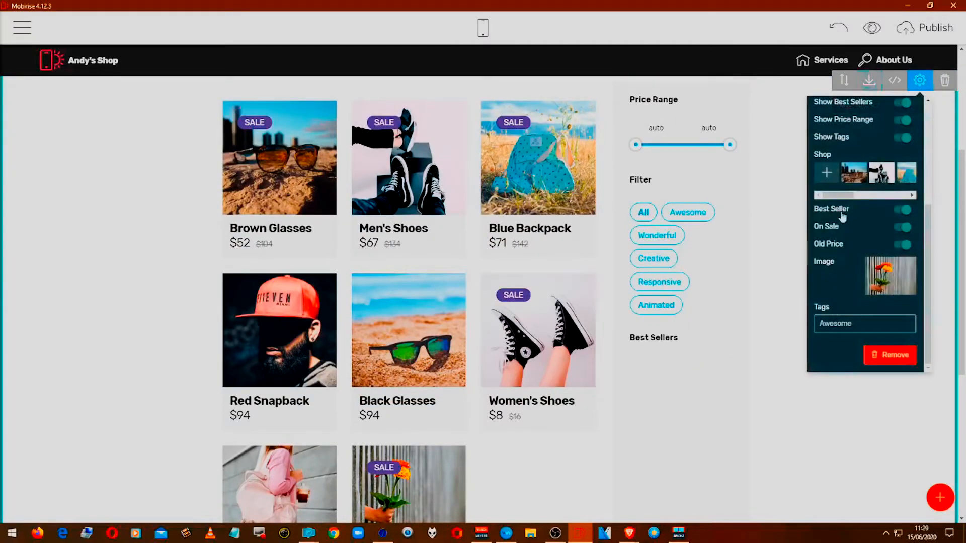
scroll(837, 227, up, 3)
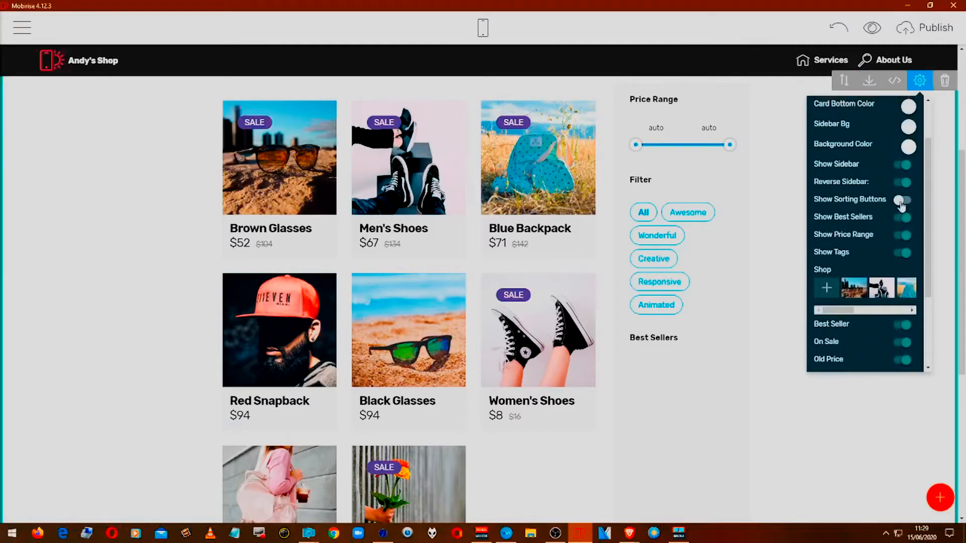
click(905, 201)
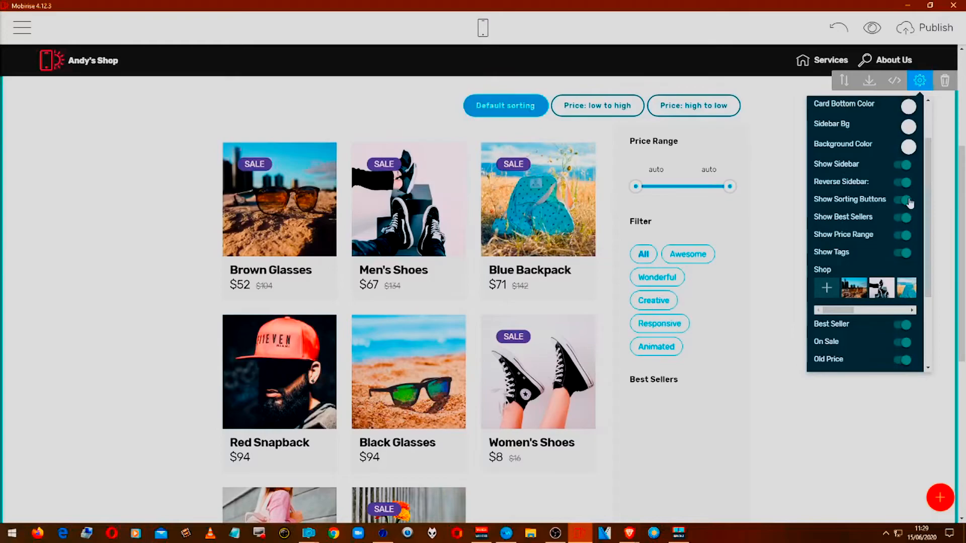
- Turn off Show Sidebar for the shop block and turn it back on
click(900, 165)
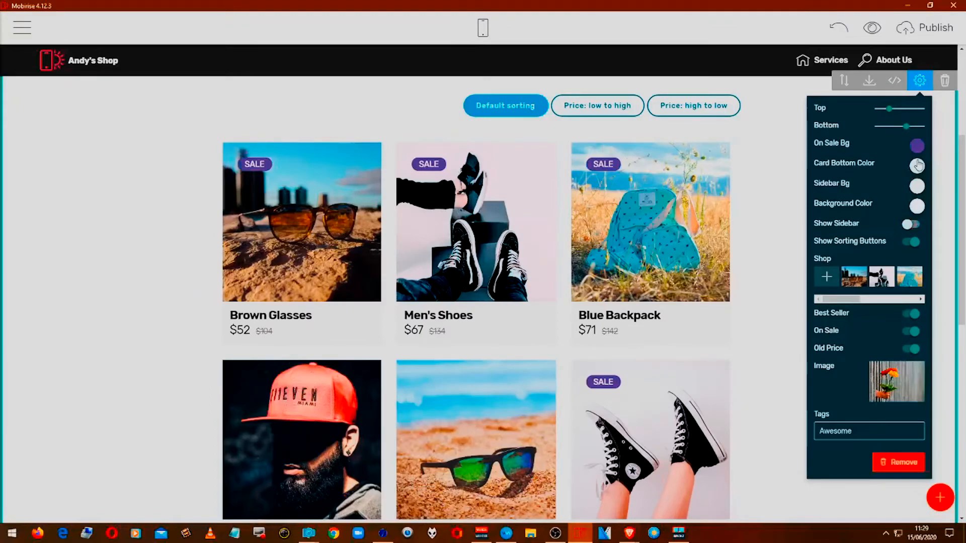
click(911, 225)
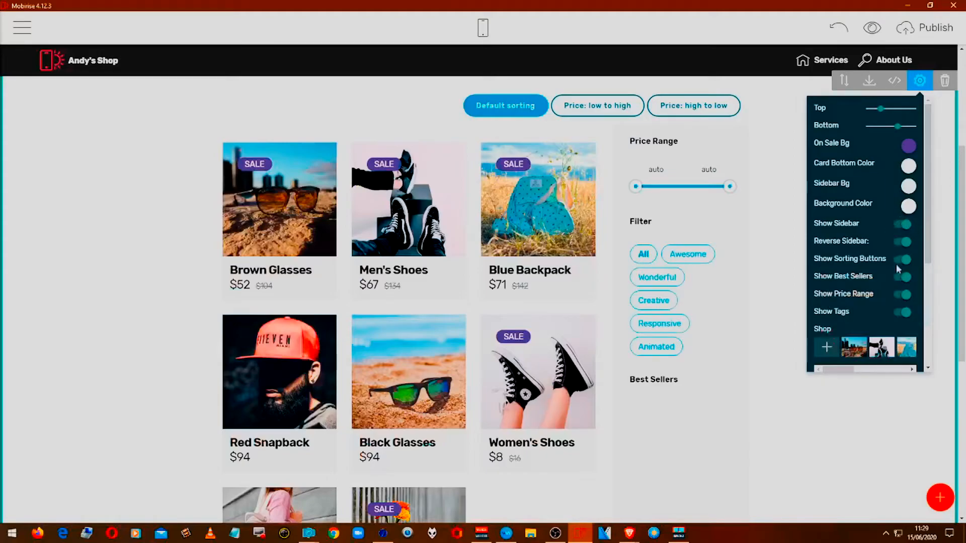
- Turn off Show Best Sellers for the shop block's sidebar
click(899, 277)
click(899, 278)
click(900, 278)
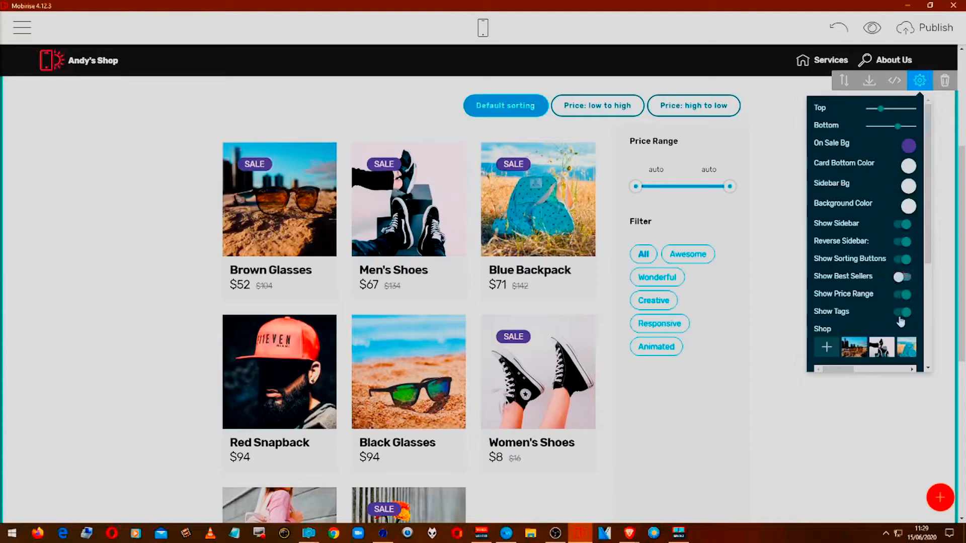
- Turn Show Price Range and Show Tags off for the shop block, and turn both back on
click(899, 295)
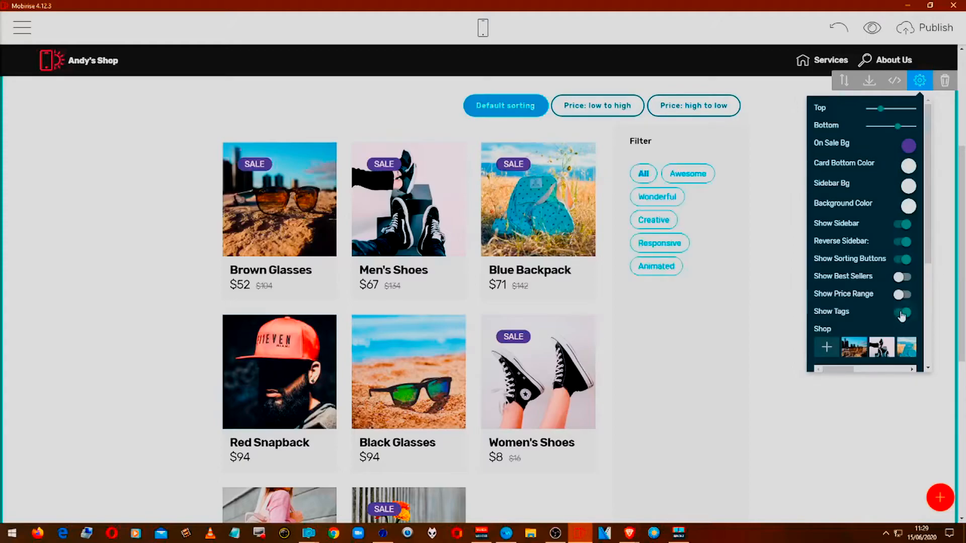
click(900, 315)
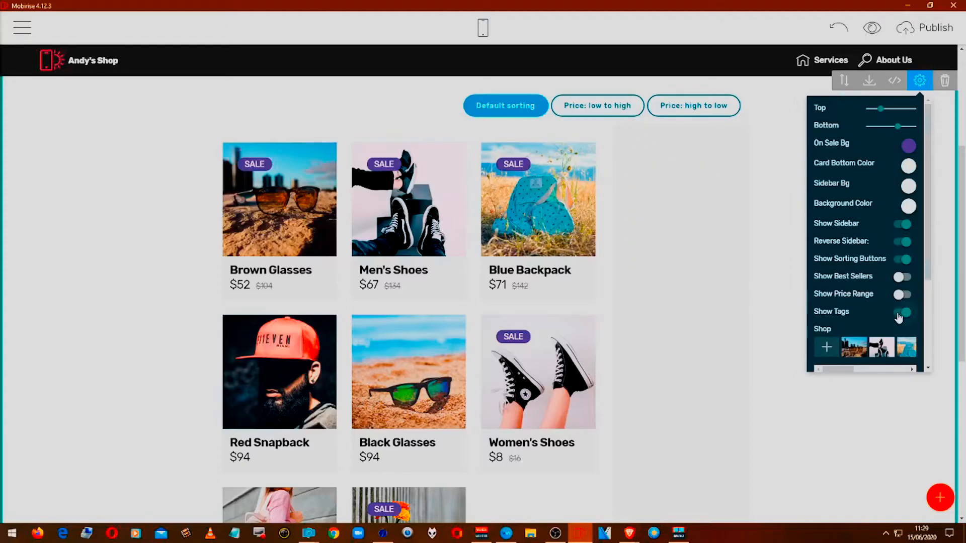
click(899, 314)
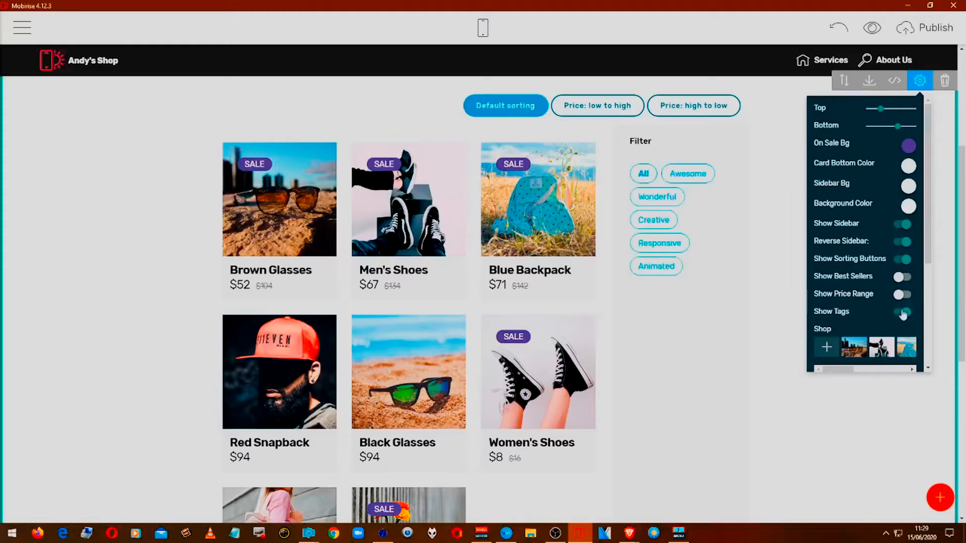
click(905, 296)
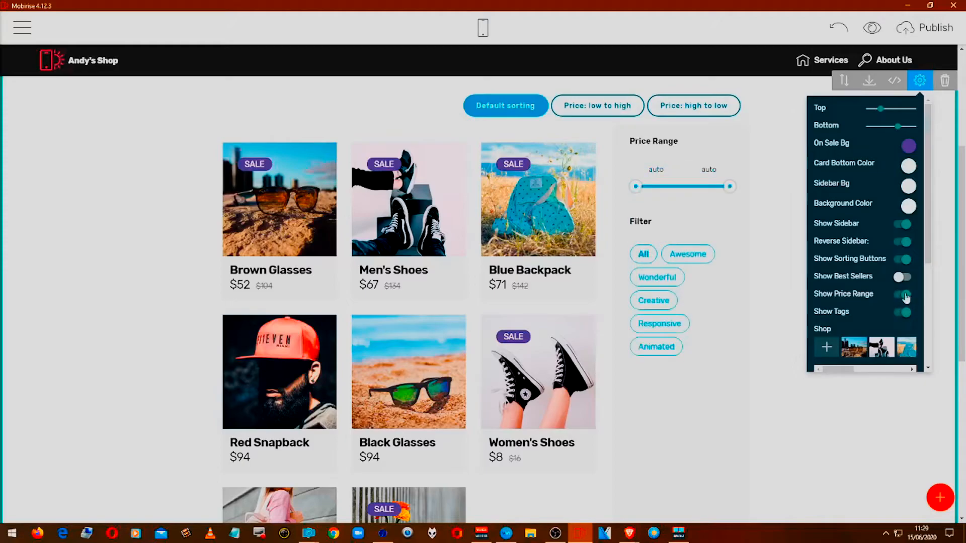
- Turn on Show Best Sellers for the shop block's sidebar
click(906, 279)
click(906, 279)
click(906, 278)
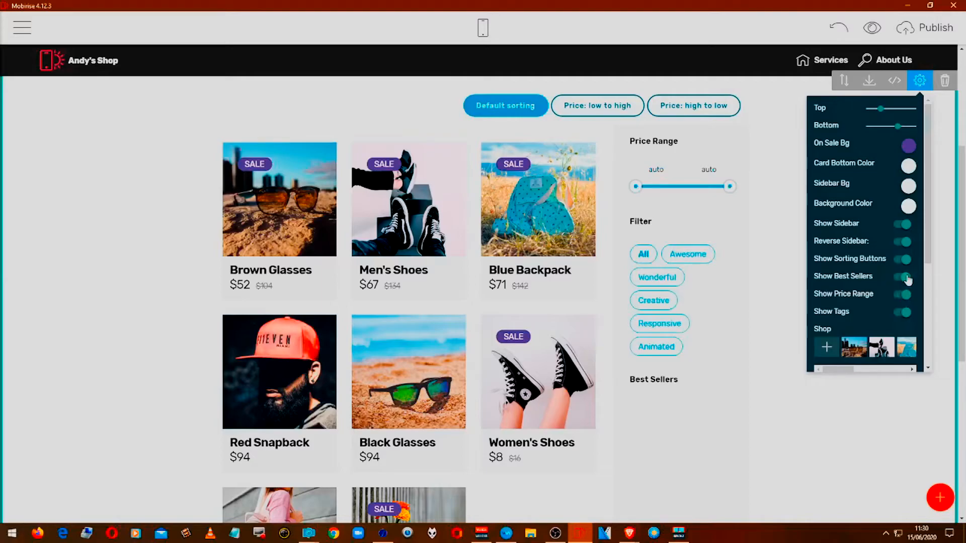
- Toggle Reverse Sidebar for the shop block off and on again to compare the sidebar positions
click(898, 244)
click(908, 243)
click(903, 243)
click(908, 244)
- Replace the flower product's tag in the shop block settings with "Cool"
scroll(834, 223, down, 4)
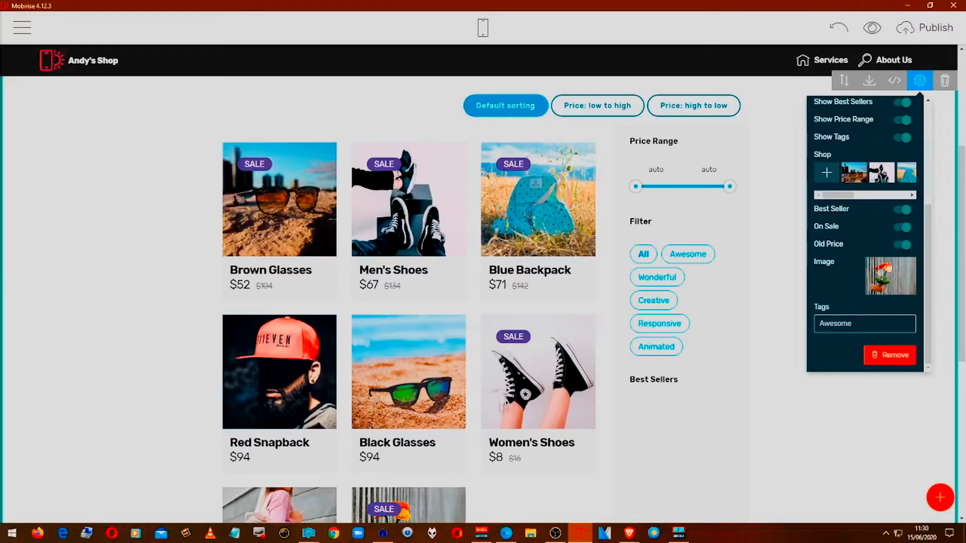
click(856, 325)
text(REs)
key(BackSpace)
key(BackSpace)
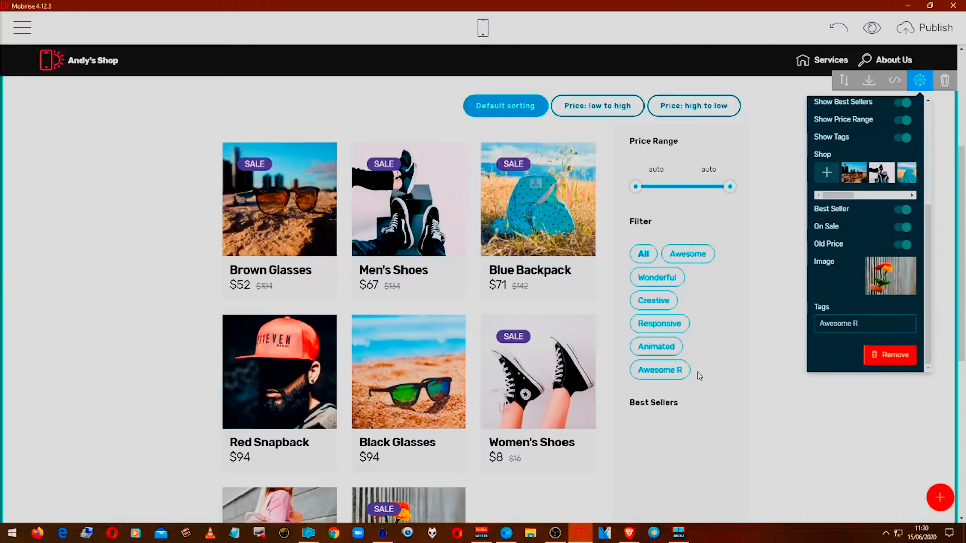
key(BackSpace)
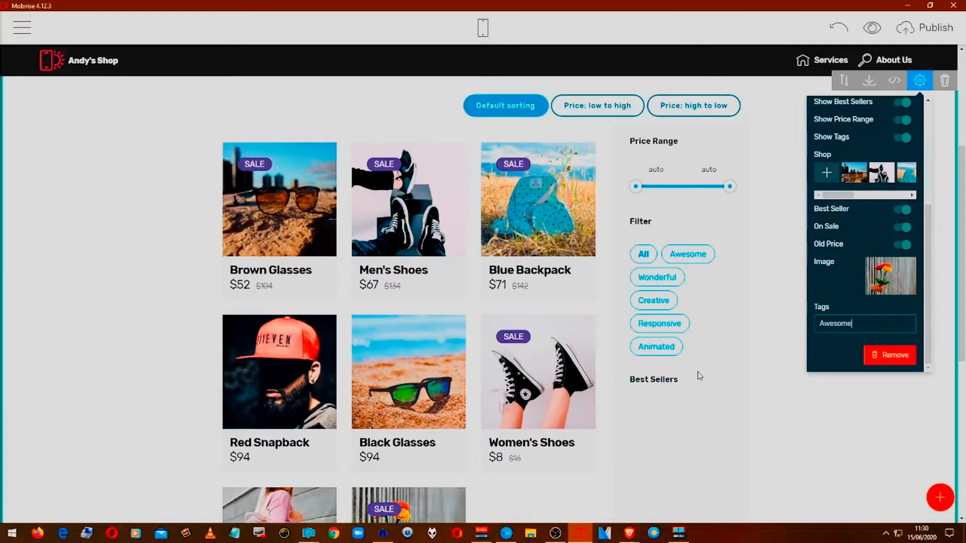
key(BackSpace)
key(BackSpace)
key(BackSpace)
key(BackSpace)
key(BackSpace)
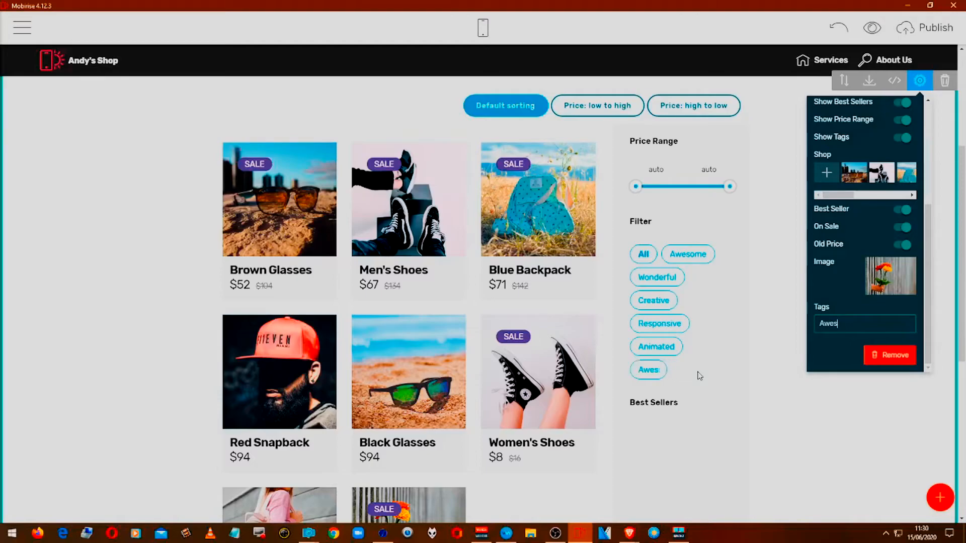
key(BackSpace)
key(BackSpace)
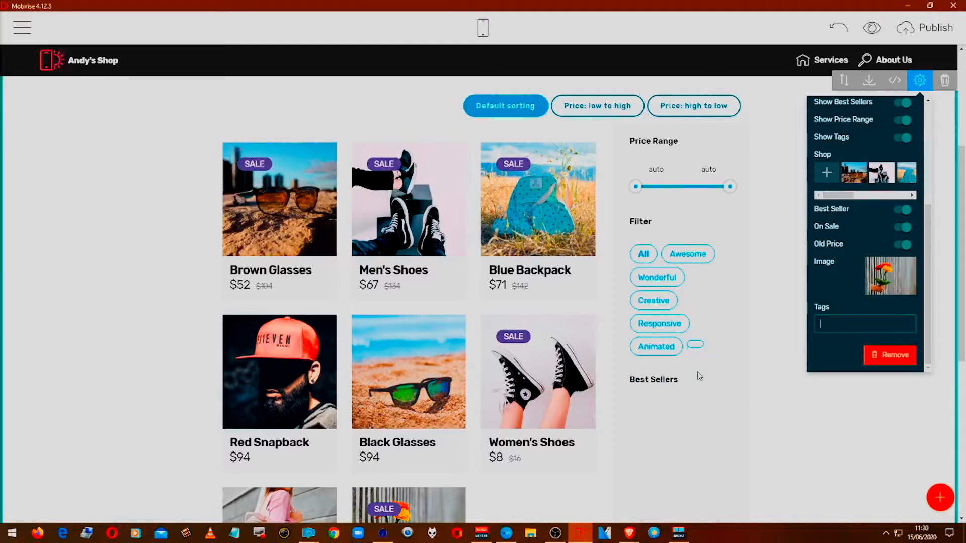
text(cool)
key(BackSpace)
text(C)
- Filter the shop products by the Animated tag, and by the Cool tag
click(656, 346)
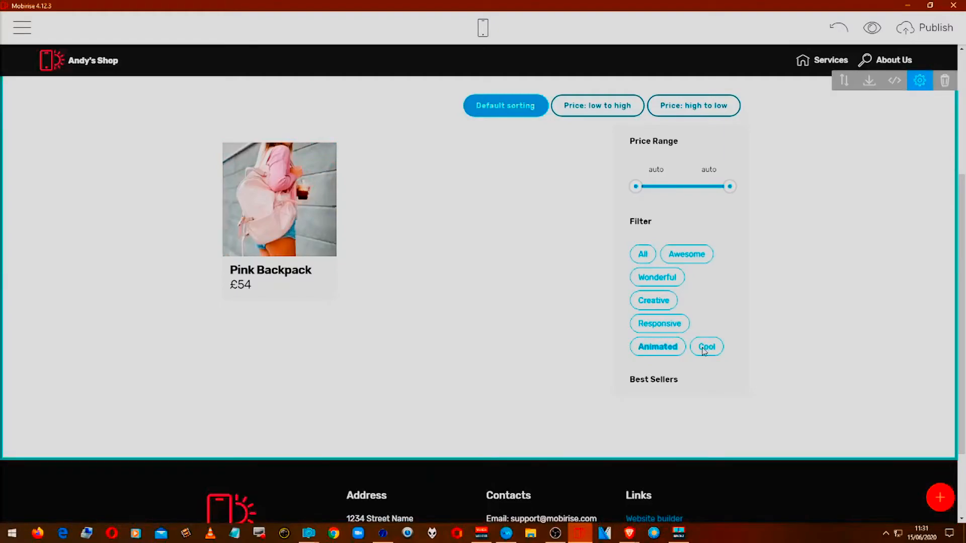
click(703, 348)
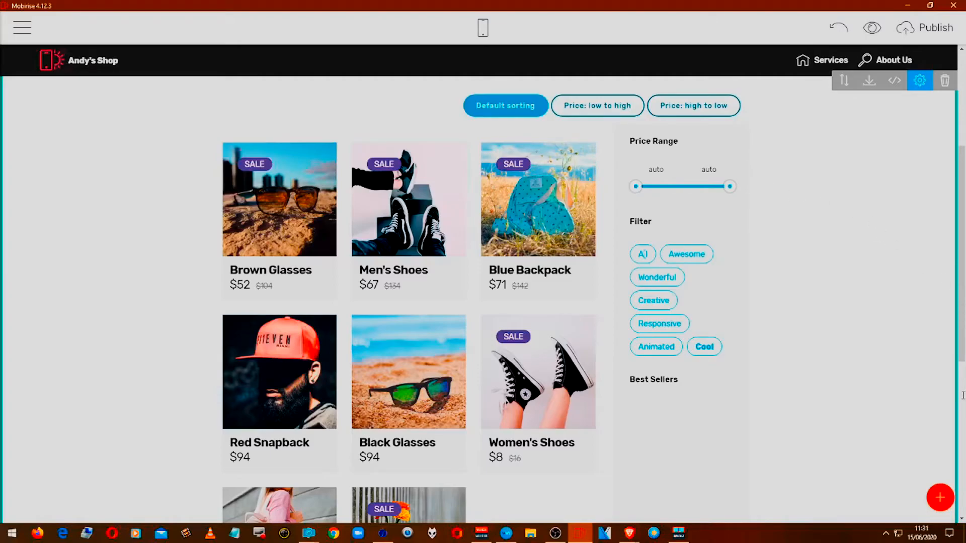
key(super)
key(super)
key(super)
key(super)
click(964, 483)
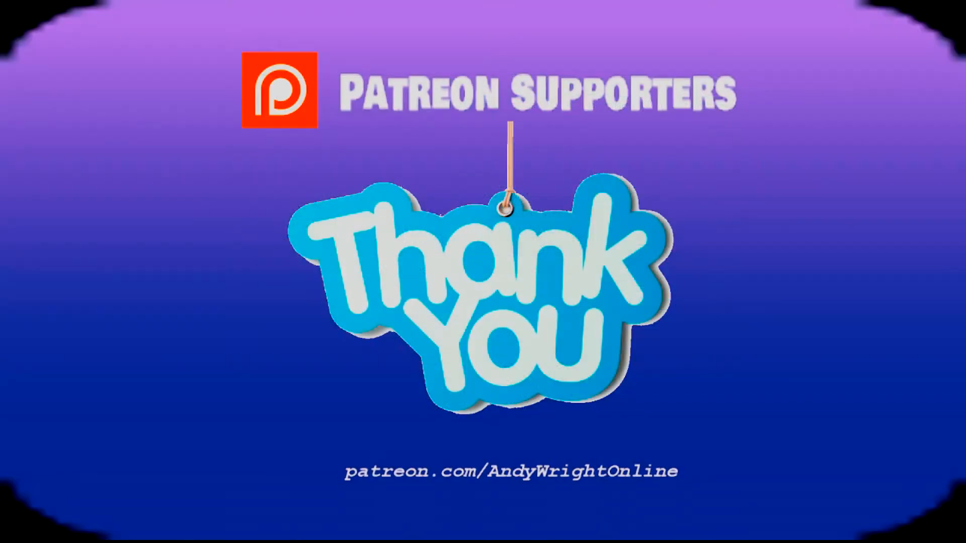
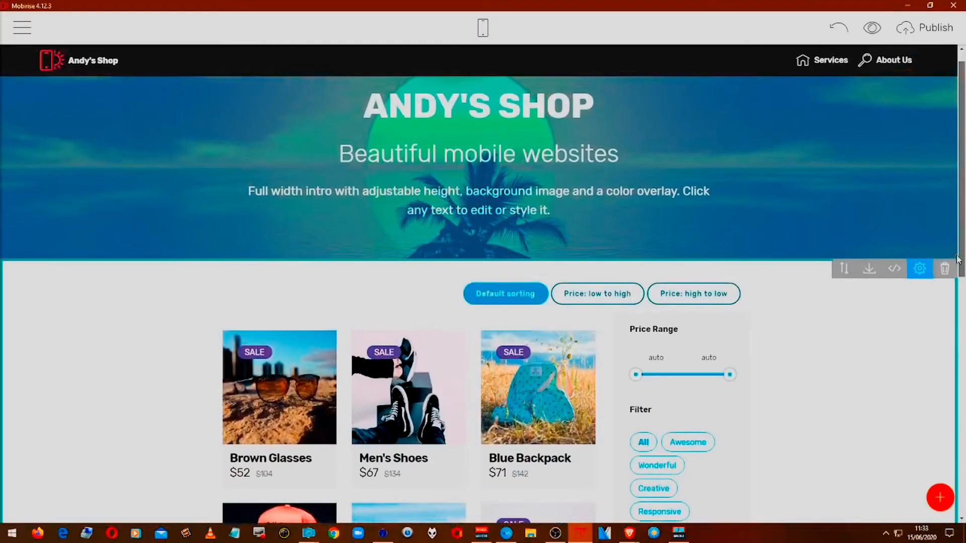
- Rename the Services item in the site's header menu as "Home"
scroll(956, 249, up, 2)
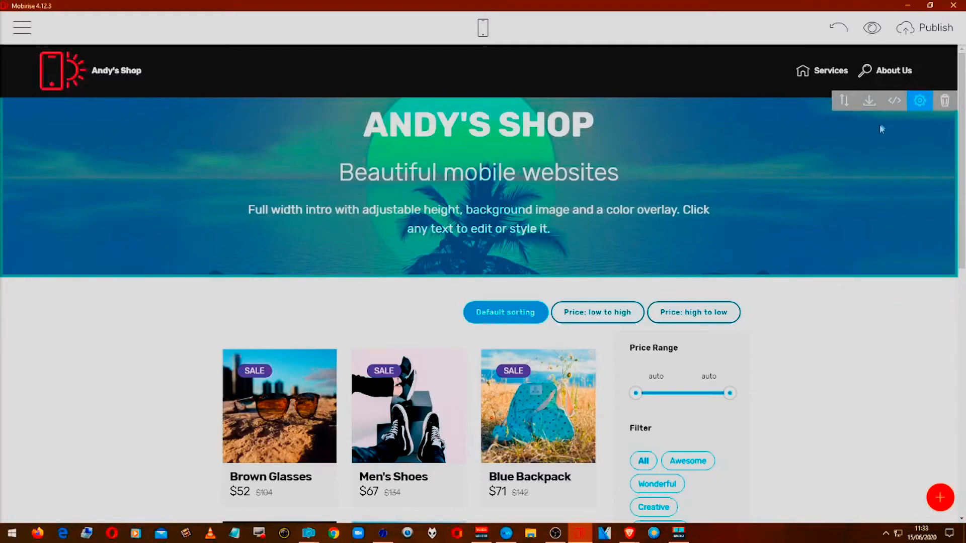
mouse_move(922, 71)
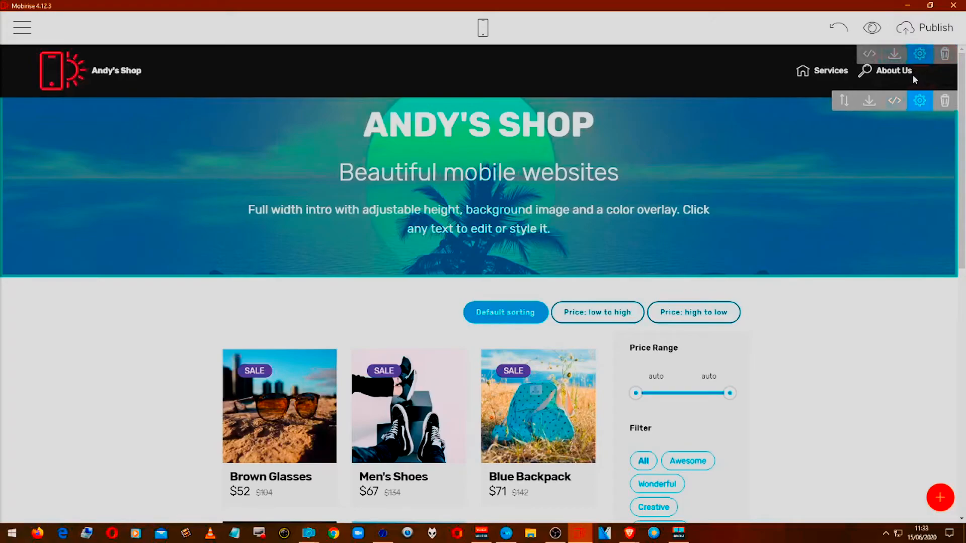
mouse_move(834, 79)
click(845, 70)
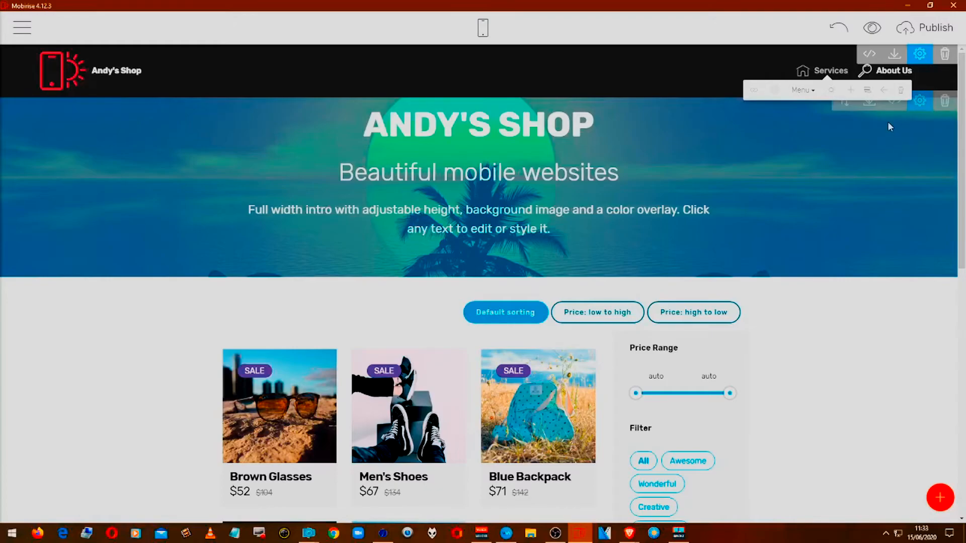
key(shift+Left)
key(shift+Left)
key(shift+Left)
key(shift+Left)
key(shift+Left)
key(shift+Left)
key(shift+Left)
key(shift+Left)
text(Home)
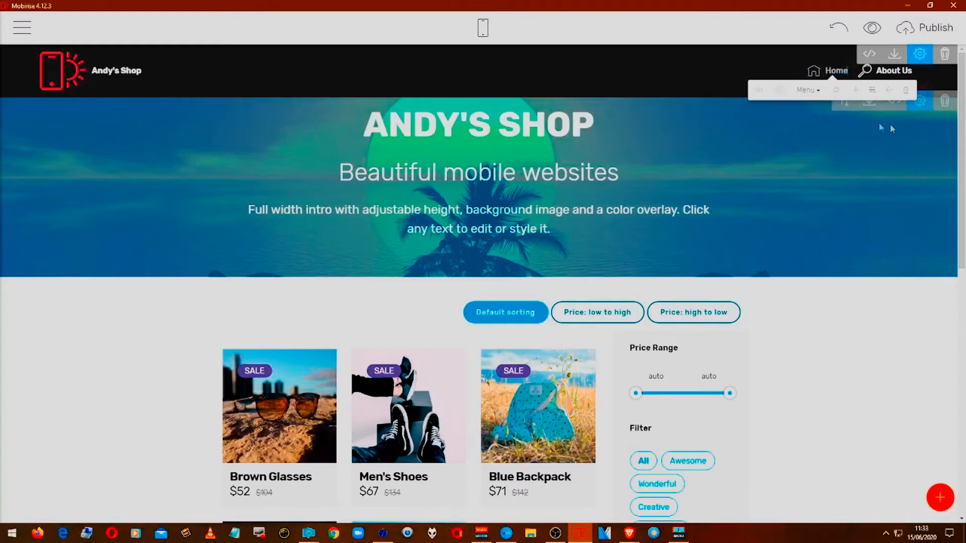
- Link the Home menu item to the site's Home page
click(760, 92)
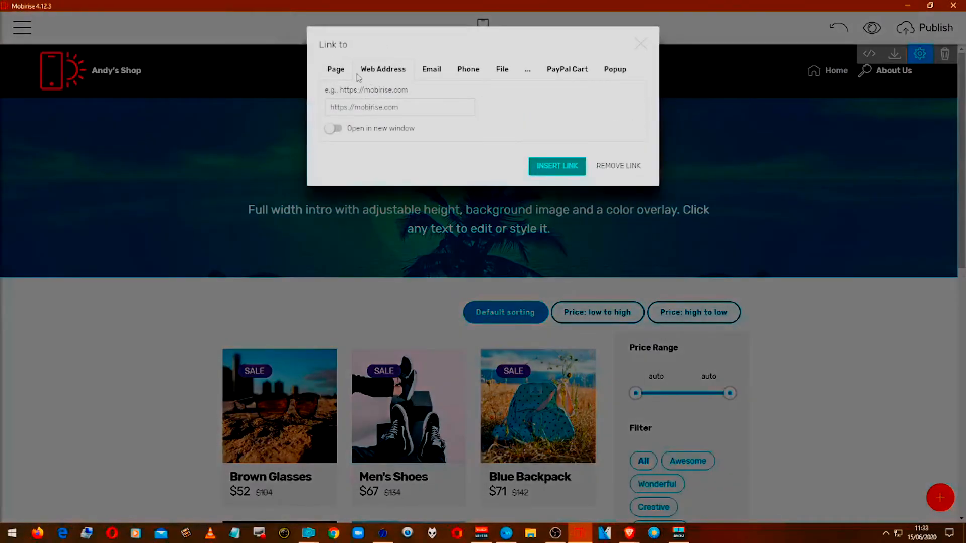
click(332, 69)
click(366, 109)
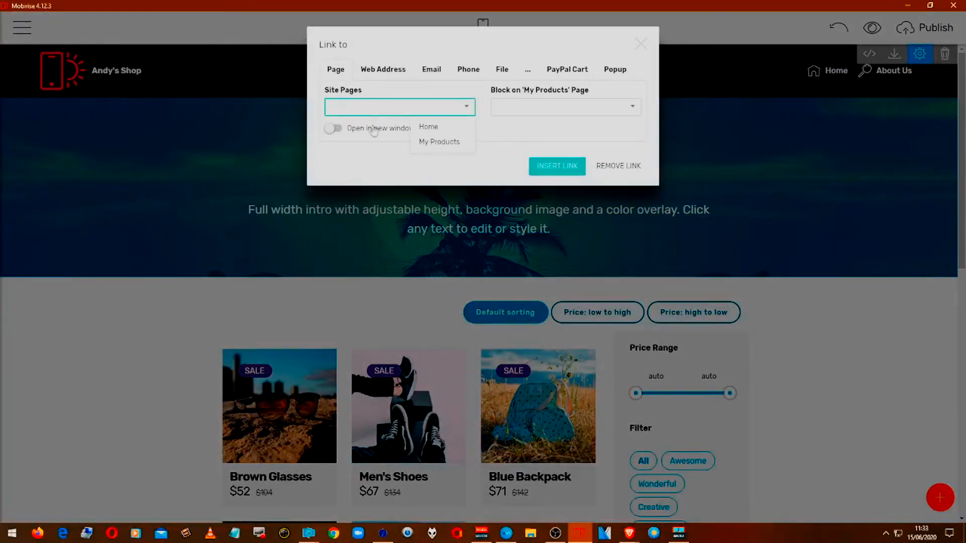
click(434, 128)
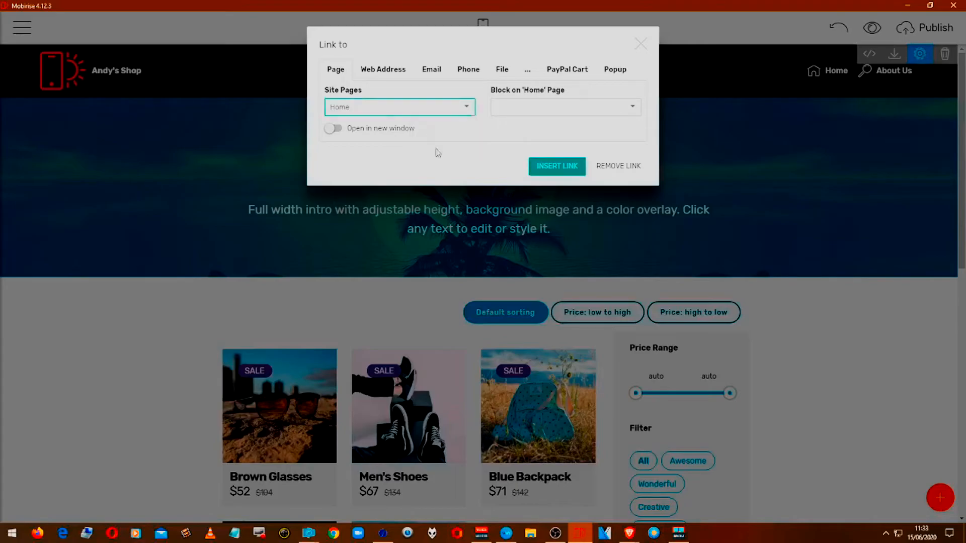
click(576, 170)
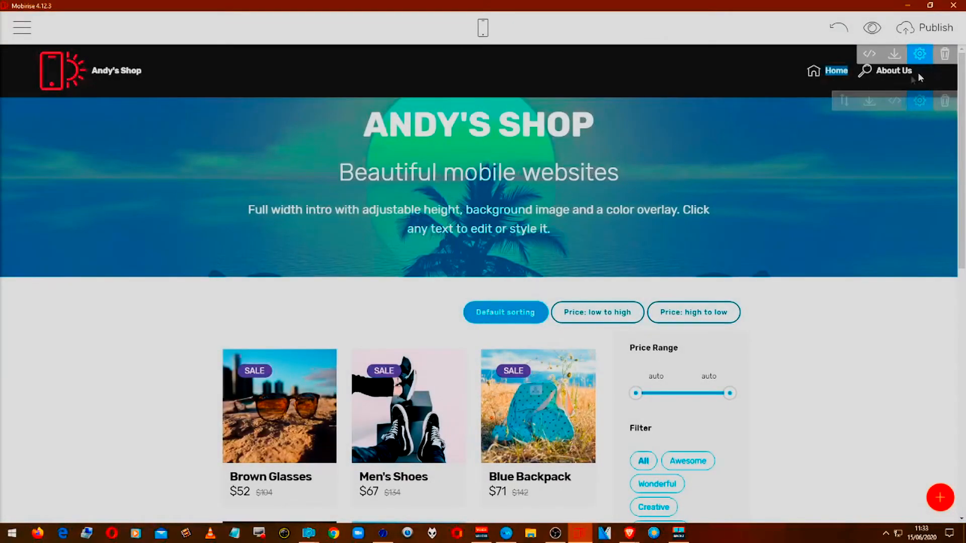
- Add another menu item after About Us in the header menu
click(886, 75)
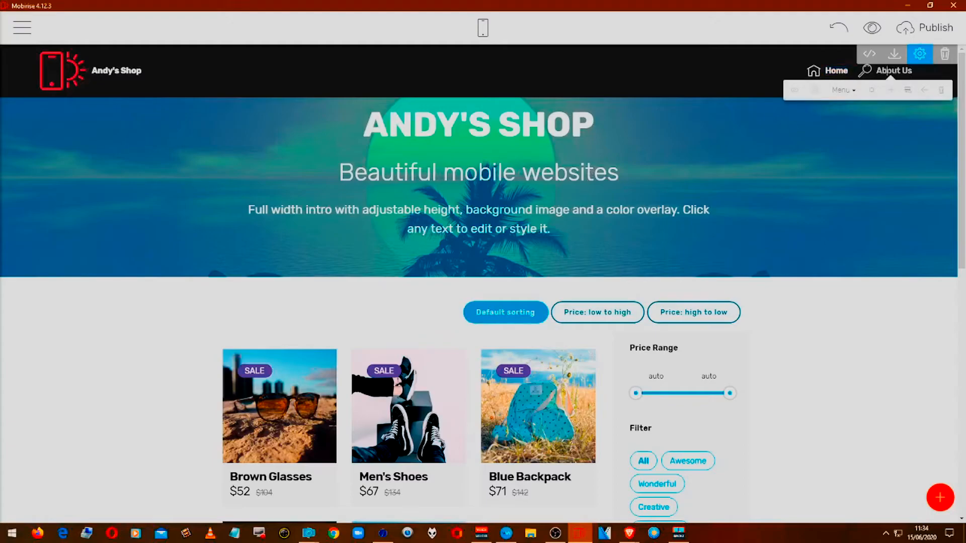
click(914, 70)
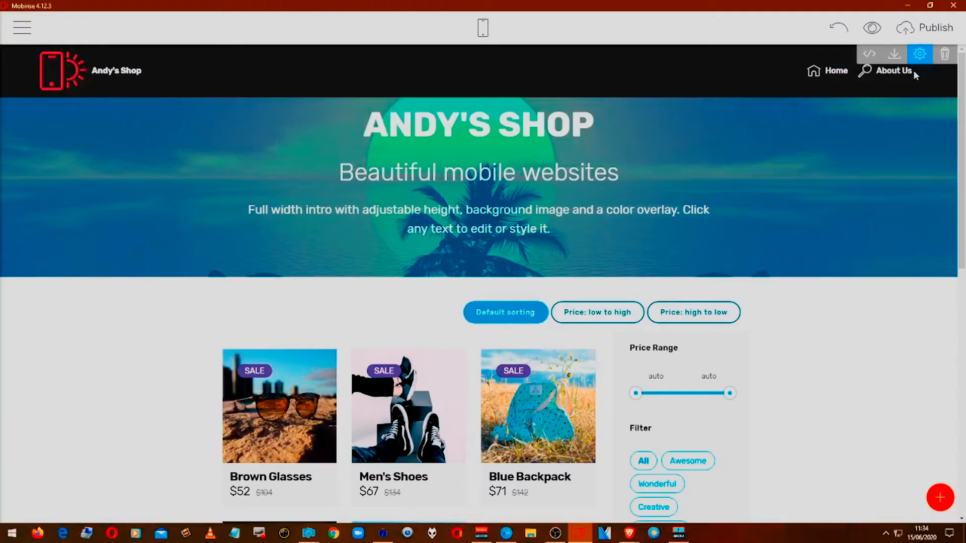
click(912, 71)
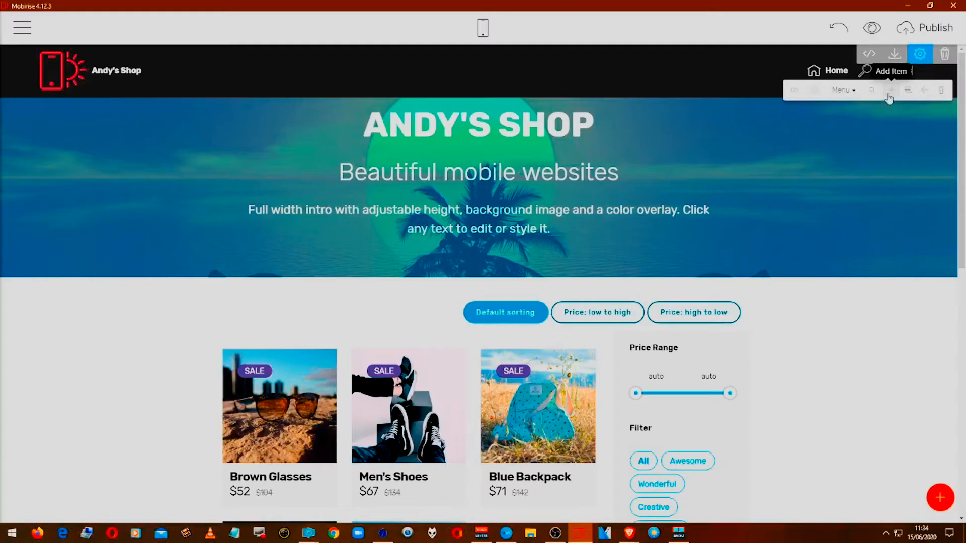
click(892, 95)
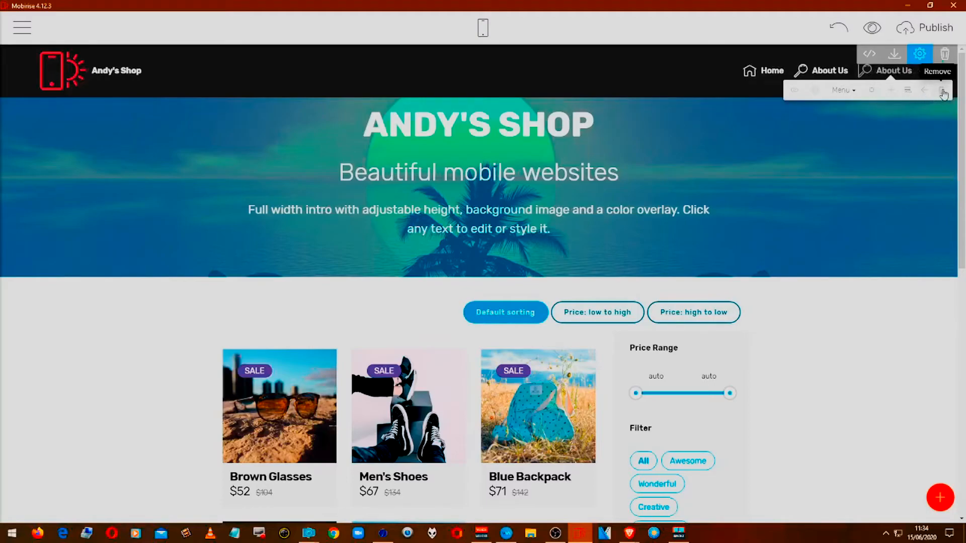
- Search the icons for "shop" and give the last menu item the Font Awesome shopping basket icon
click(622, 283)
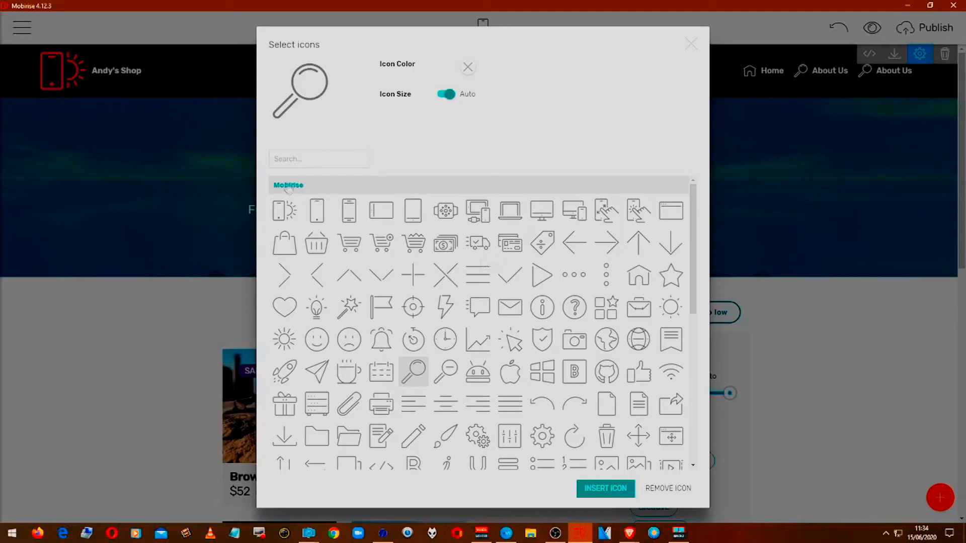
click(283, 160)
text(s)
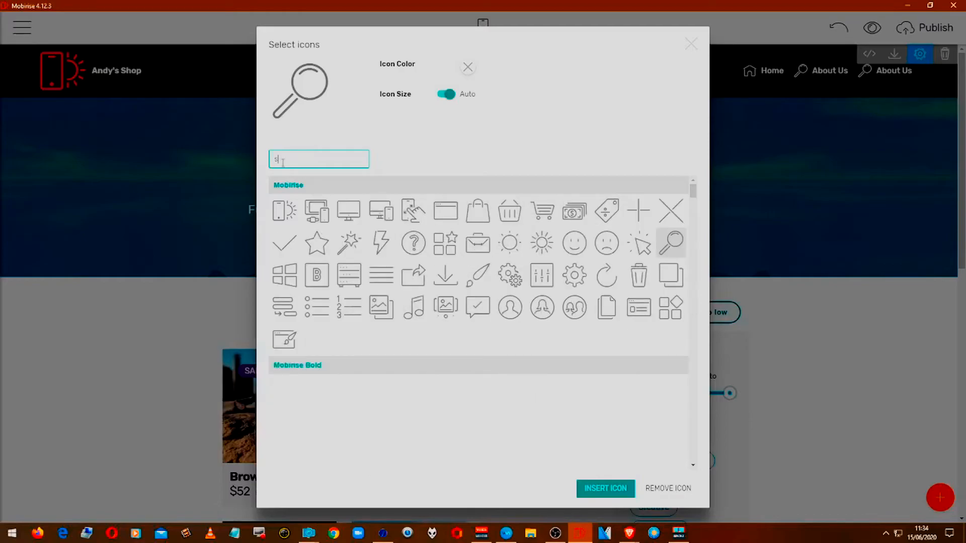
text(hop)
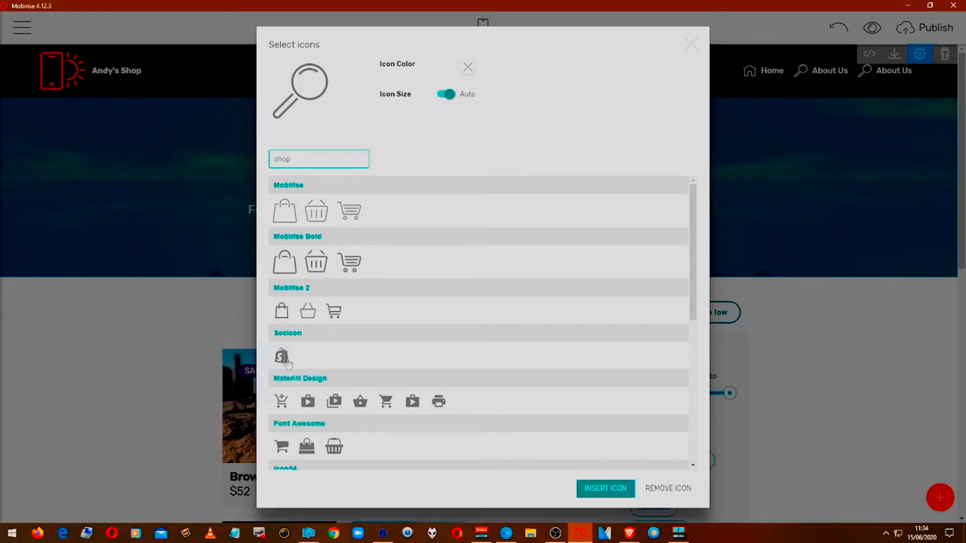
click(336, 450)
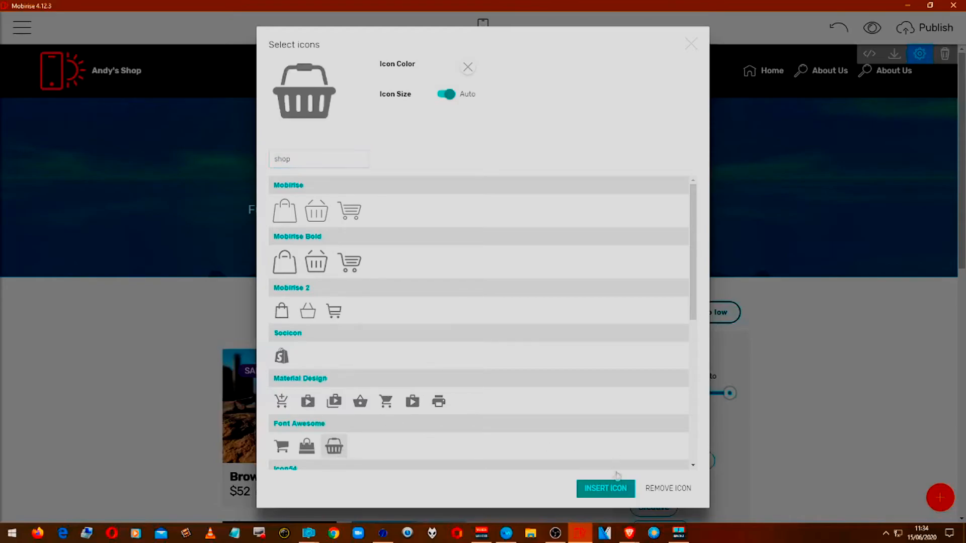
click(605, 488)
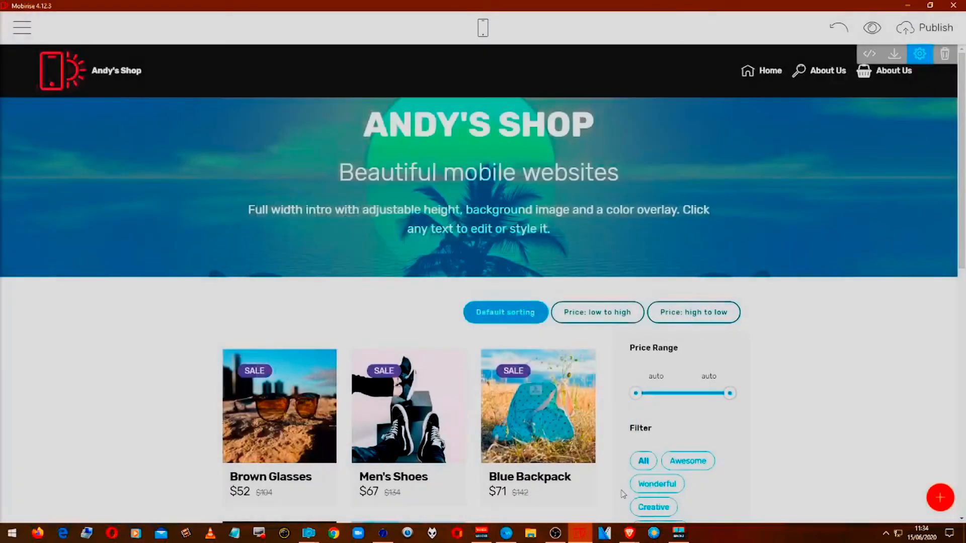
- Rename the menu item with the basket icon as "My Shop"
click(910, 76)
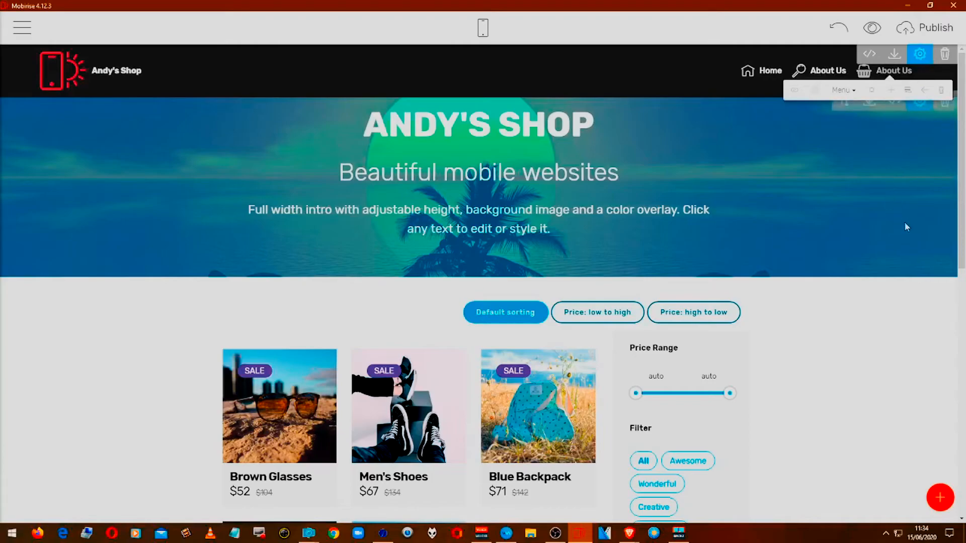
key(ctrl+a)
text(My Shop)
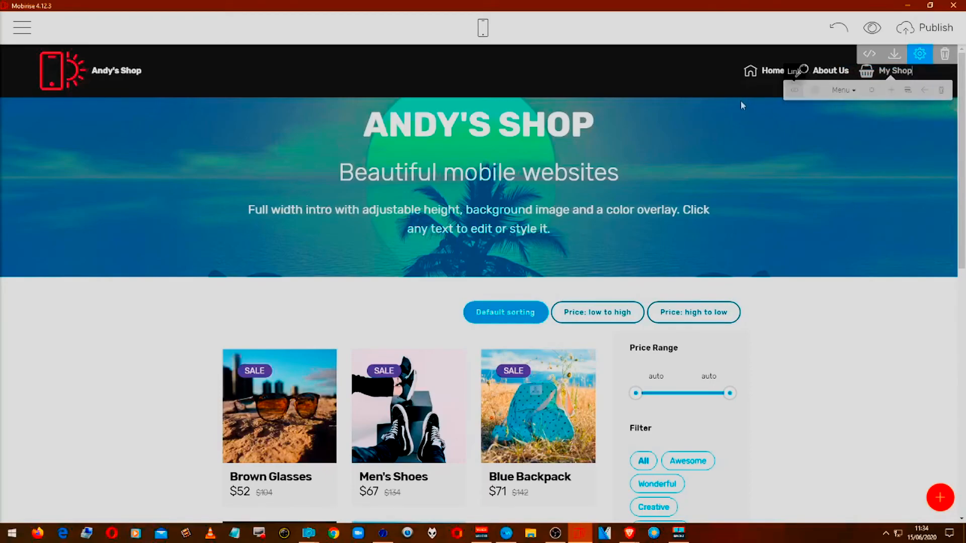
- Link the My Shop menu item to the site's My Products page
click(794, 90)
click(341, 69)
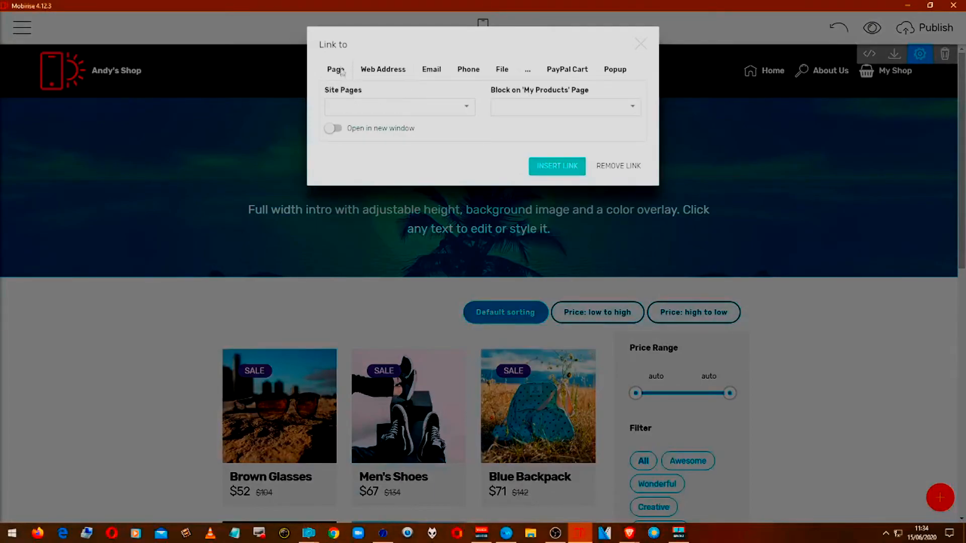
click(371, 108)
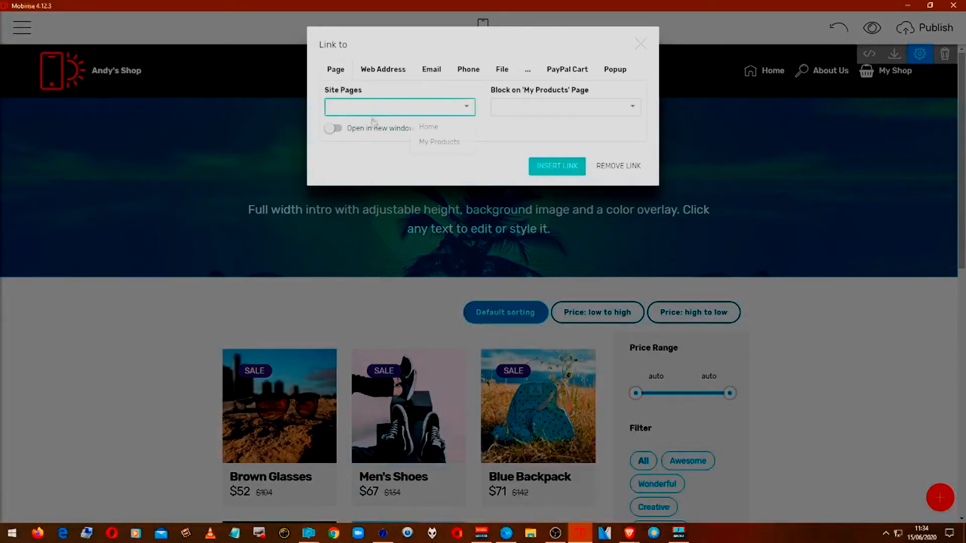
click(430, 141)
click(567, 170)
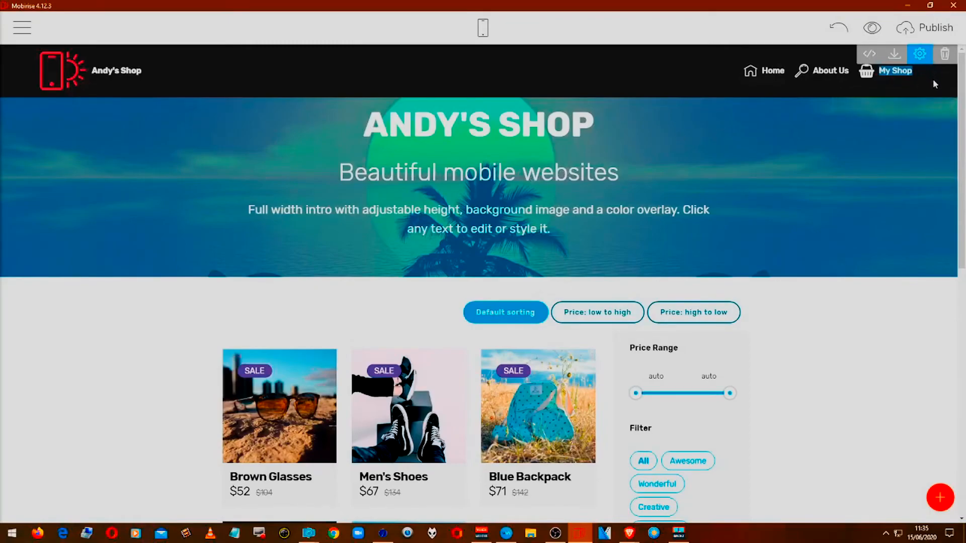
click(894, 125)
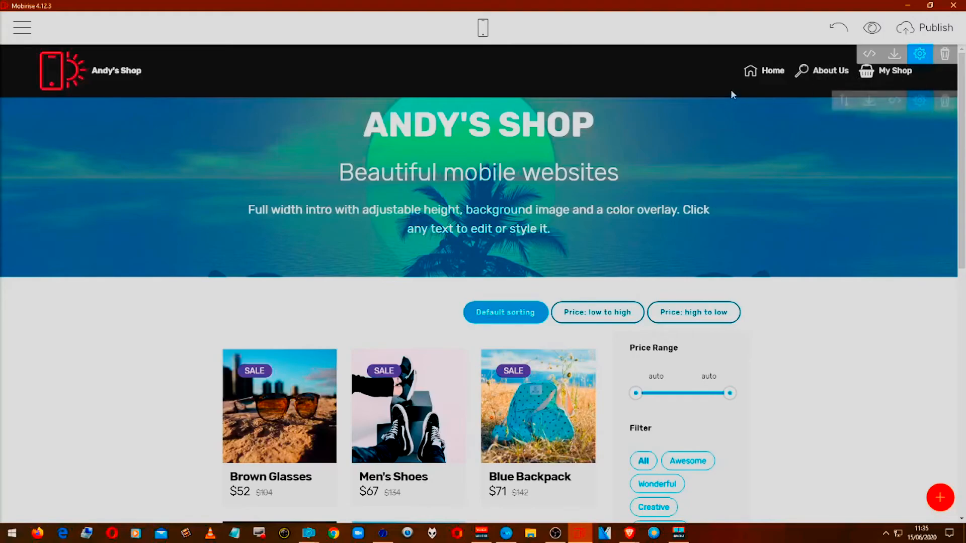
- Open the Home page from the site's page list and check its header menu items
click(22, 27)
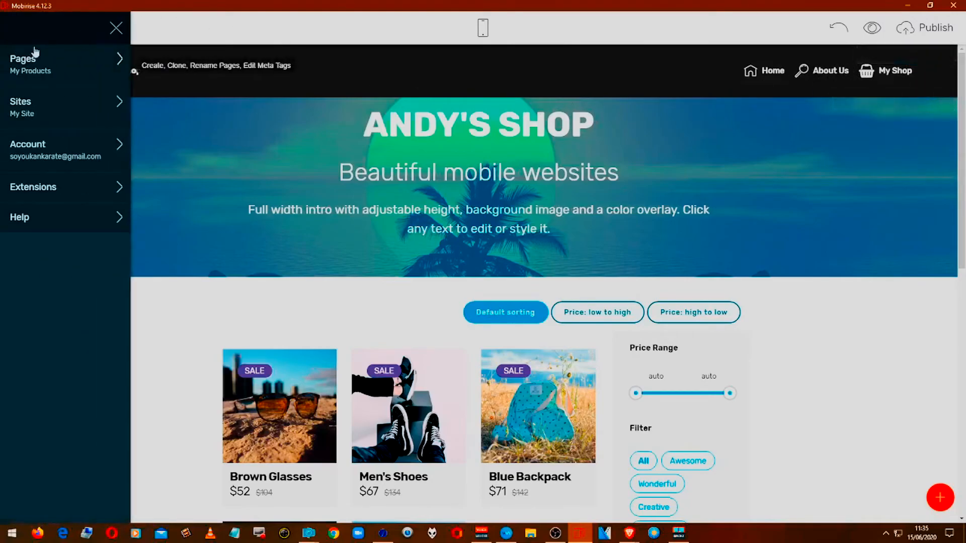
click(30, 59)
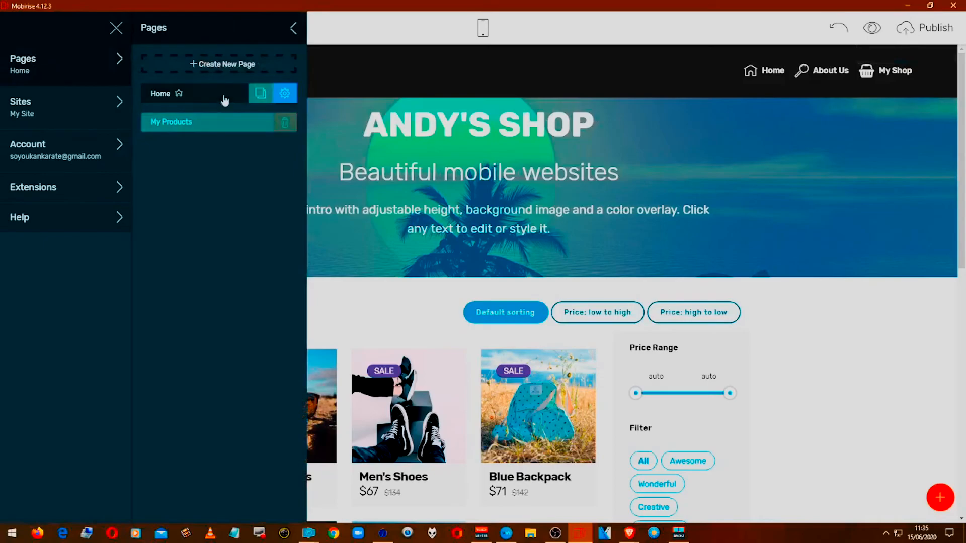
click(224, 100)
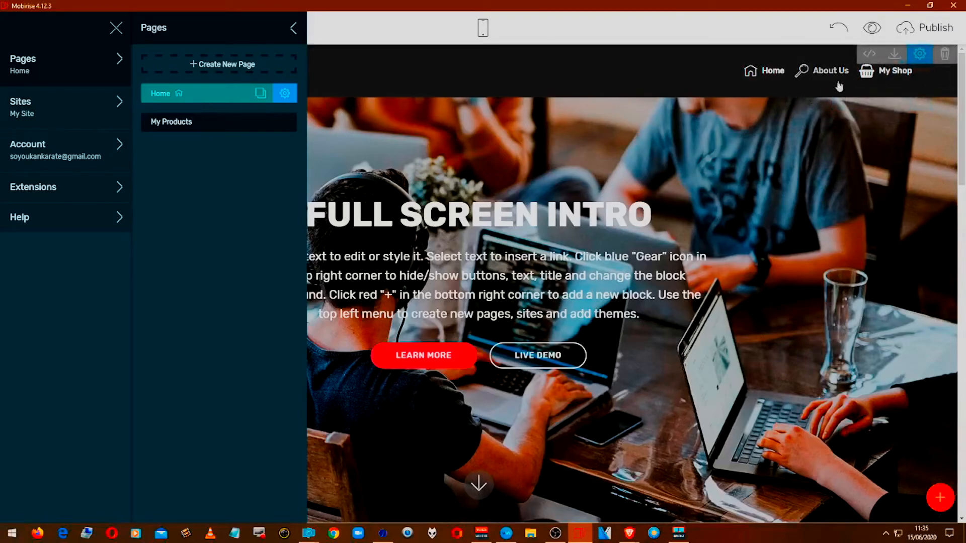
click(520, 75)
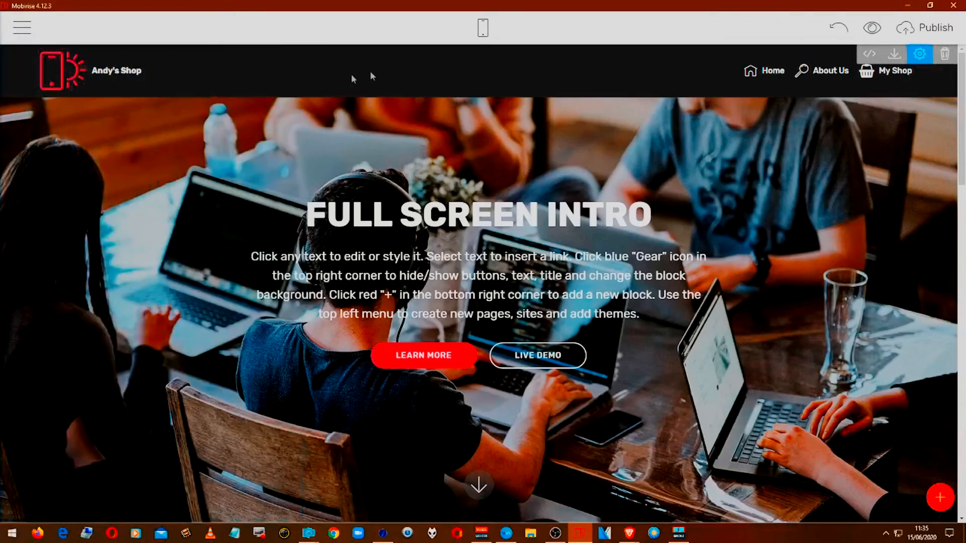
- Switch back to the My Products page and close the page list
click(21, 39)
click(25, 63)
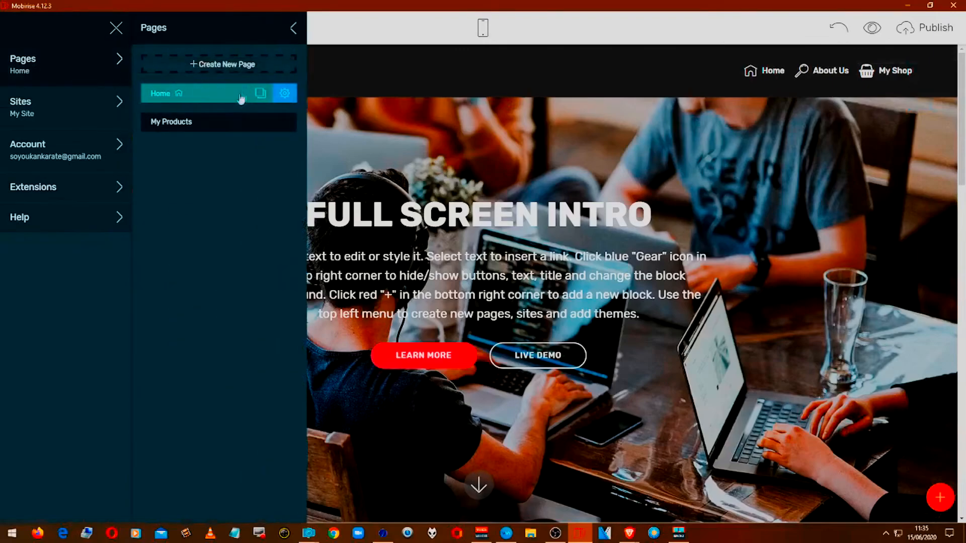
click(219, 122)
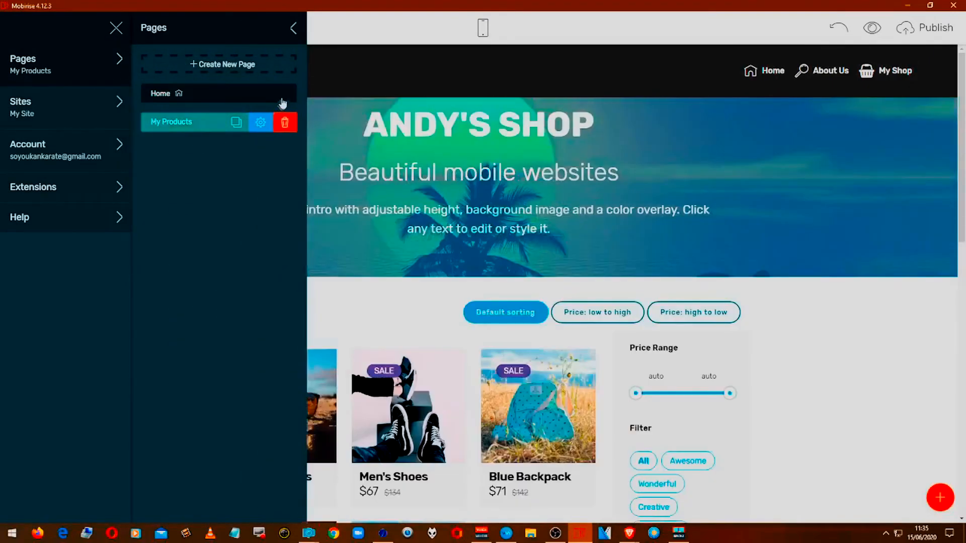
click(483, 65)
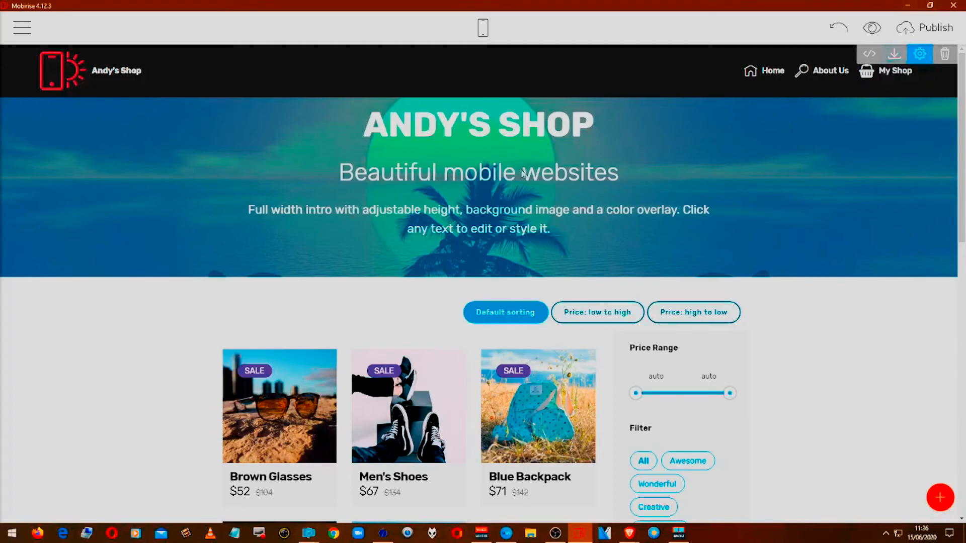
- Look through the whole My Products page, from the header and intro banner through the products, filters and best sellers to the footer
scroll(413, 177, down, 10)
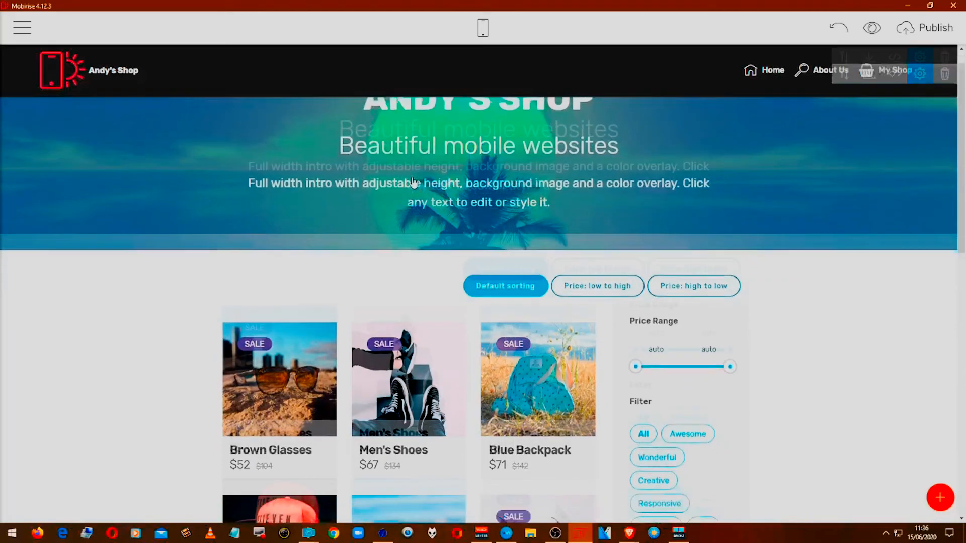
scroll(404, 187, down, 5)
scroll(403, 185, up, 5)
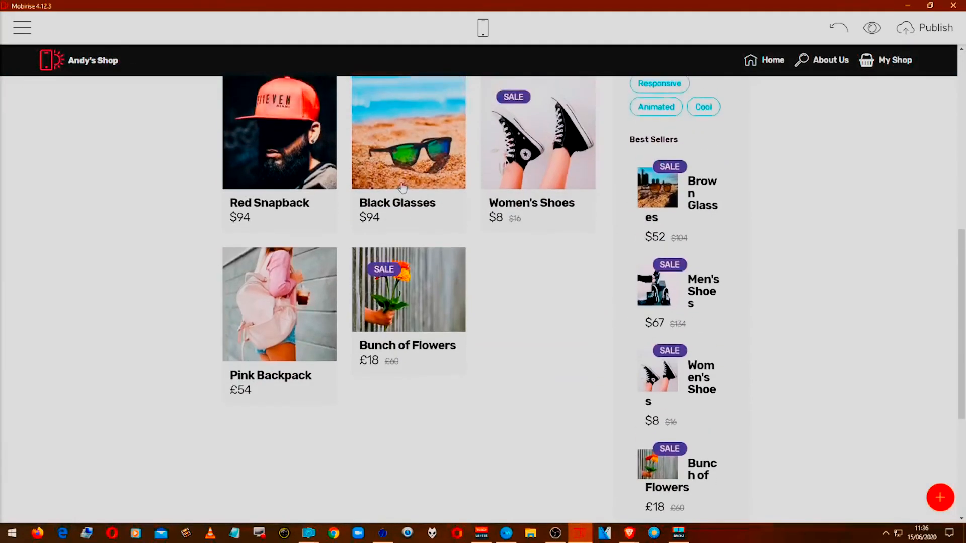
scroll(672, 151, down, 5)
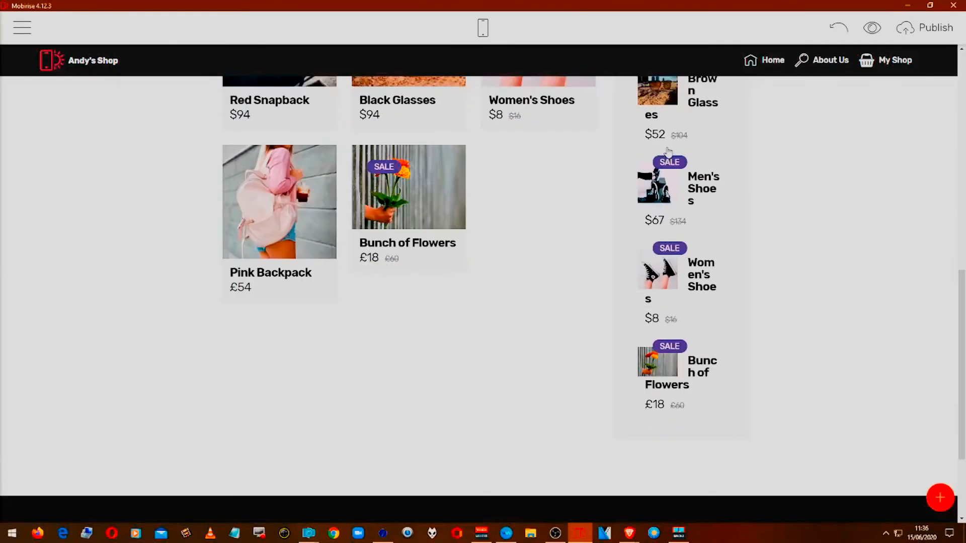
scroll(664, 151, up, 6)
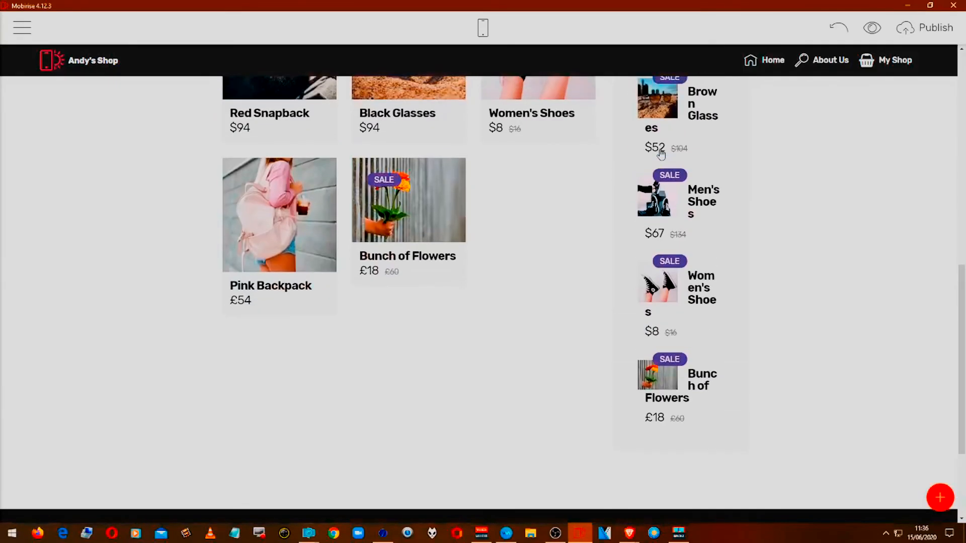
scroll(659, 151, up, 2)
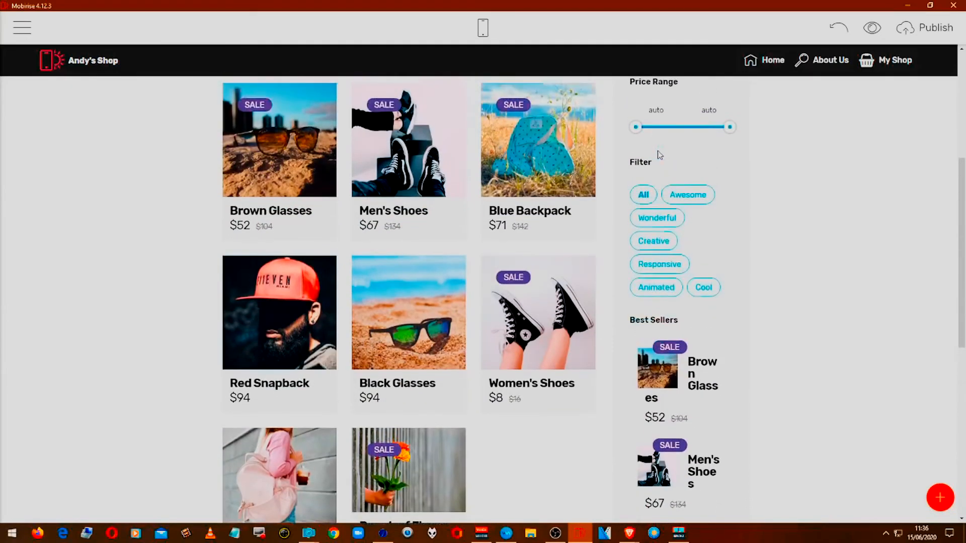
scroll(659, 154, up, 1)
scroll(655, 157, down, 1)
scroll(654, 157, down, 8)
scroll(653, 158, up, 1)
scroll(652, 157, down, 1)
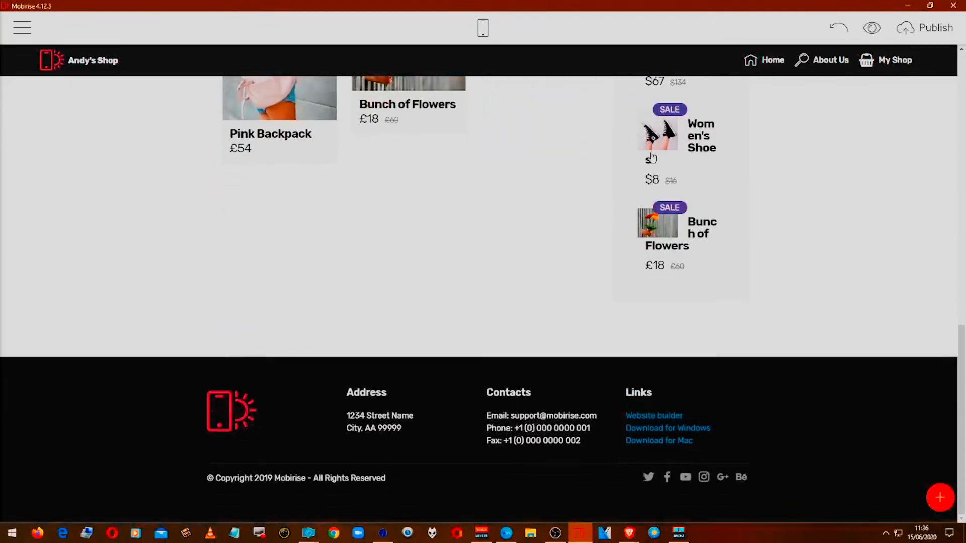
scroll(652, 157, up, 10)
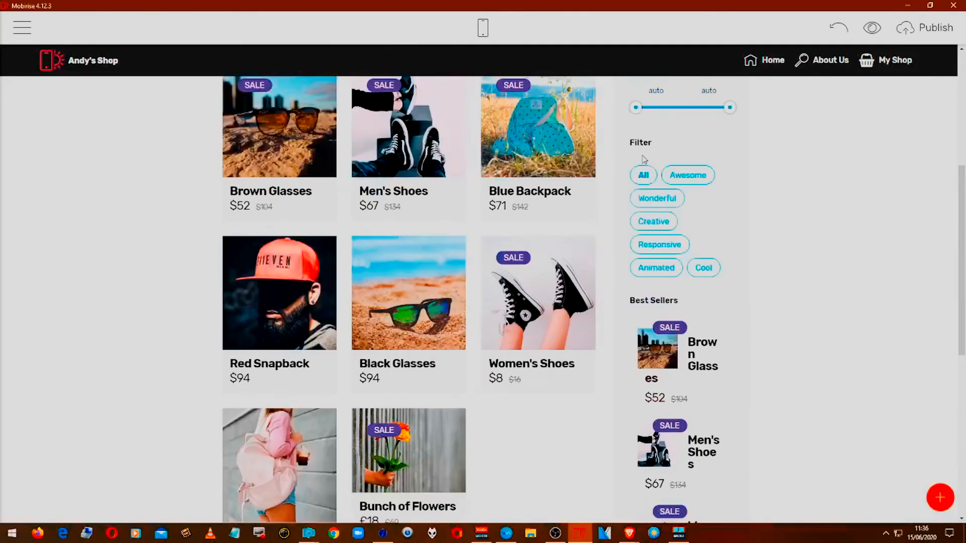
scroll(642, 158, up, 3)
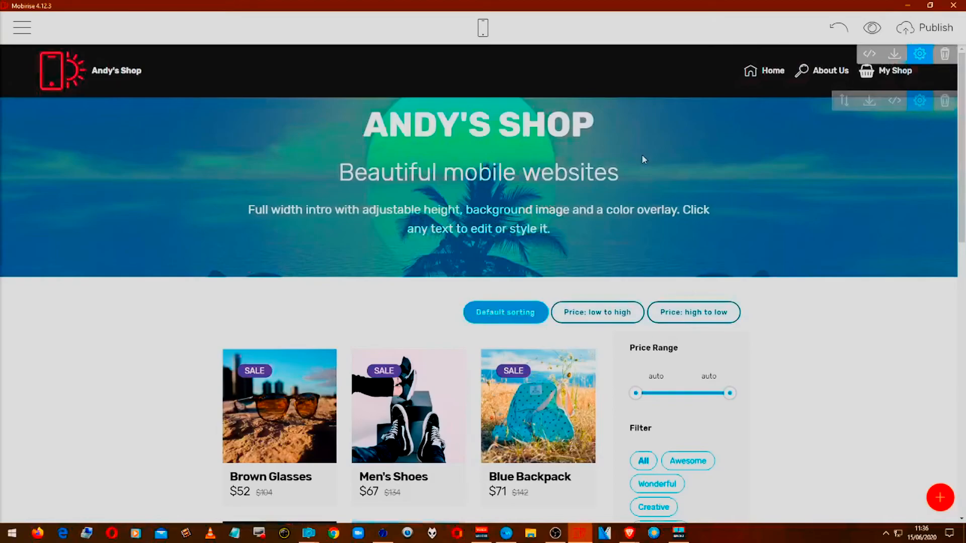
scroll(642, 159, down, 10)
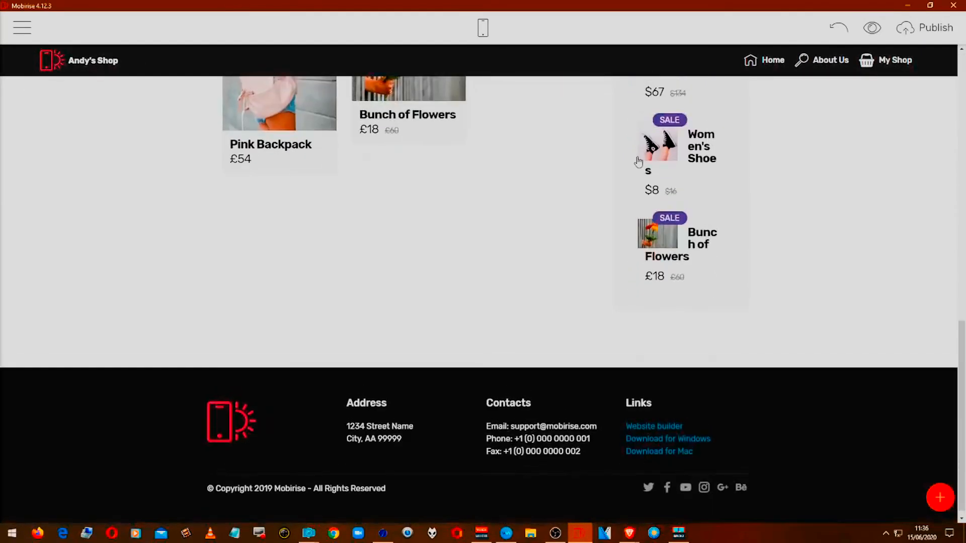
scroll(637, 161, up, 5)
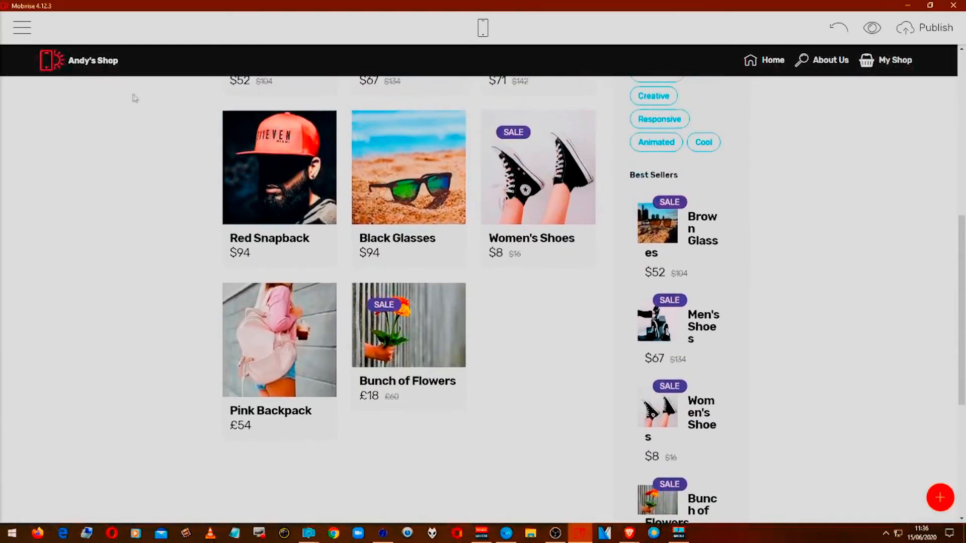
scroll(126, 99, up, 5)
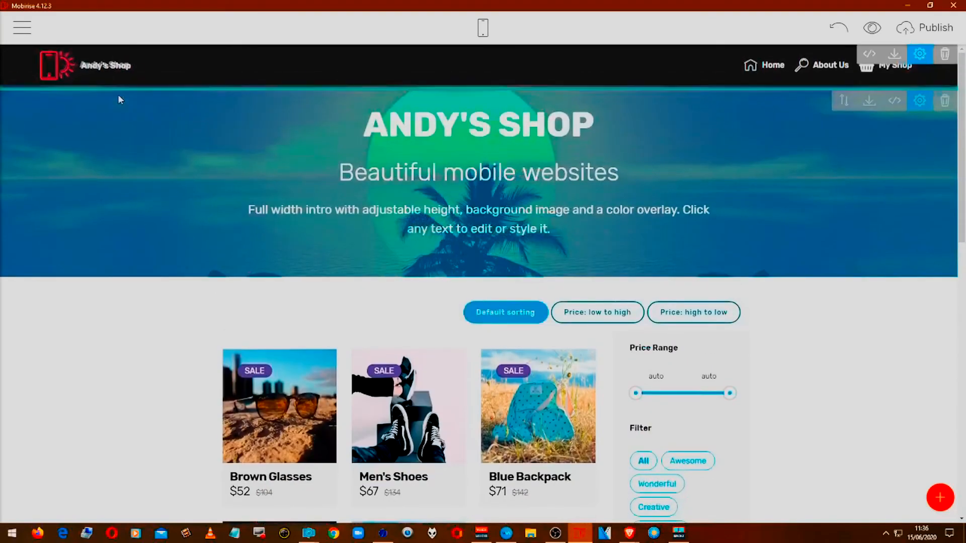
scroll(114, 86, down, 4)
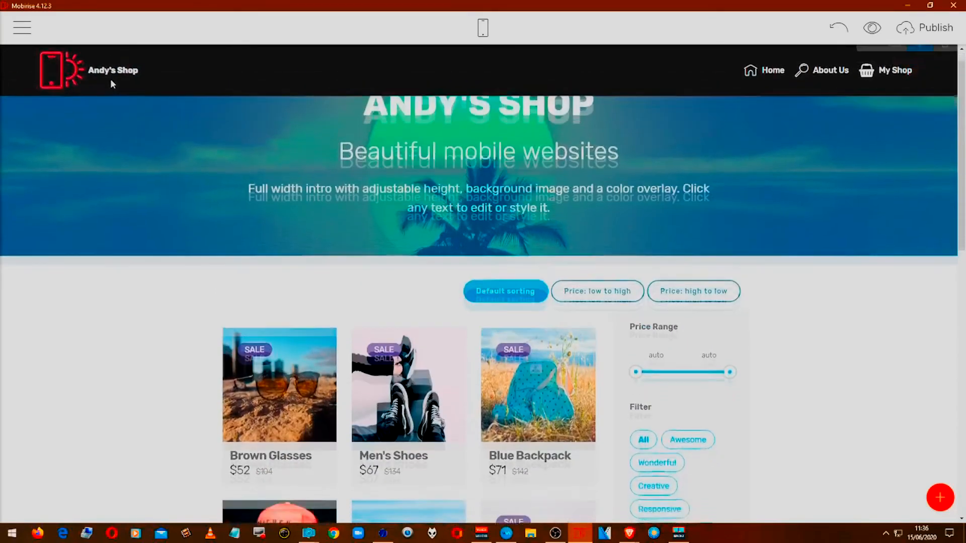
scroll(116, 85, up, 3)
scroll(117, 86, up, 2)
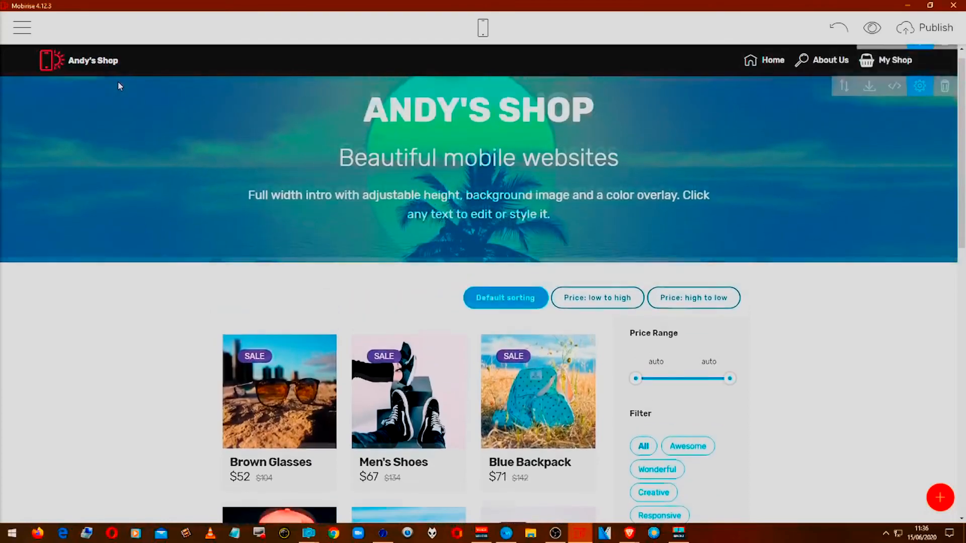
scroll(126, 75, down, 3)
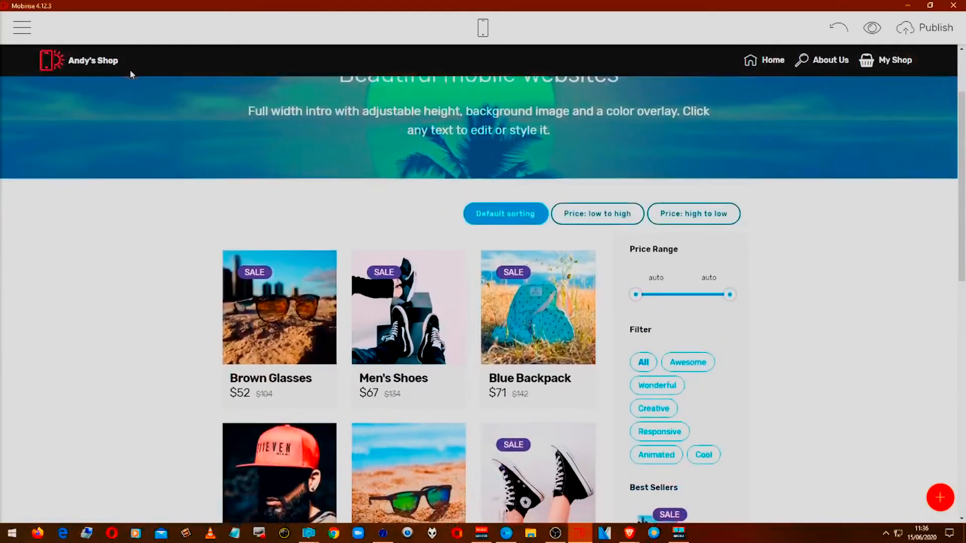
scroll(133, 75, up, 3)
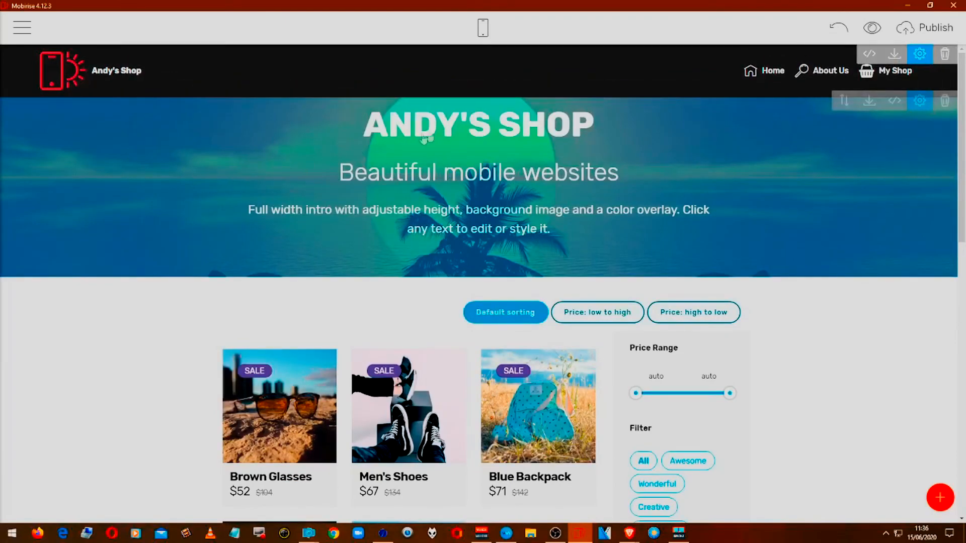
- Preview the My Products page in mobile view and look through its sorting options, best sellers and products
click(484, 29)
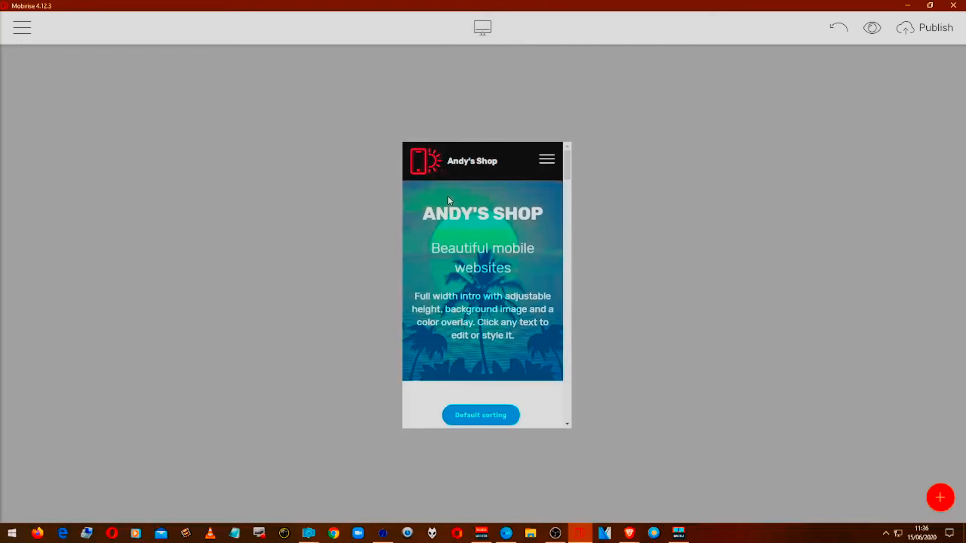
scroll(468, 266, down, 3)
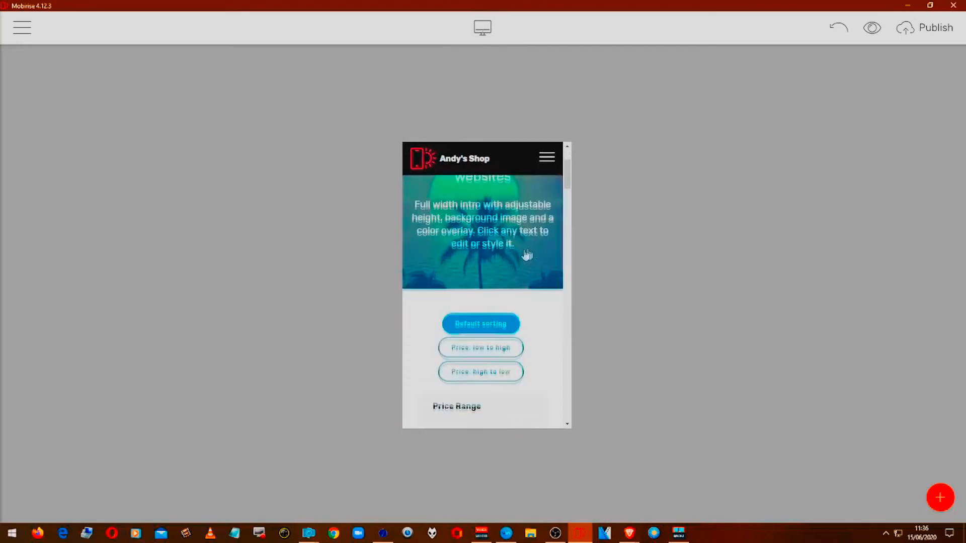
scroll(518, 256, down, 10)
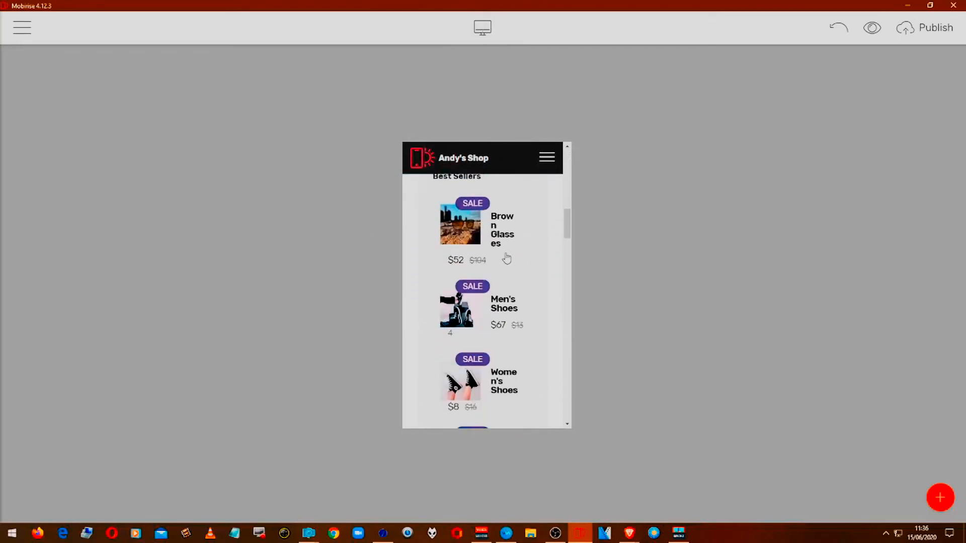
scroll(508, 258, down, 10)
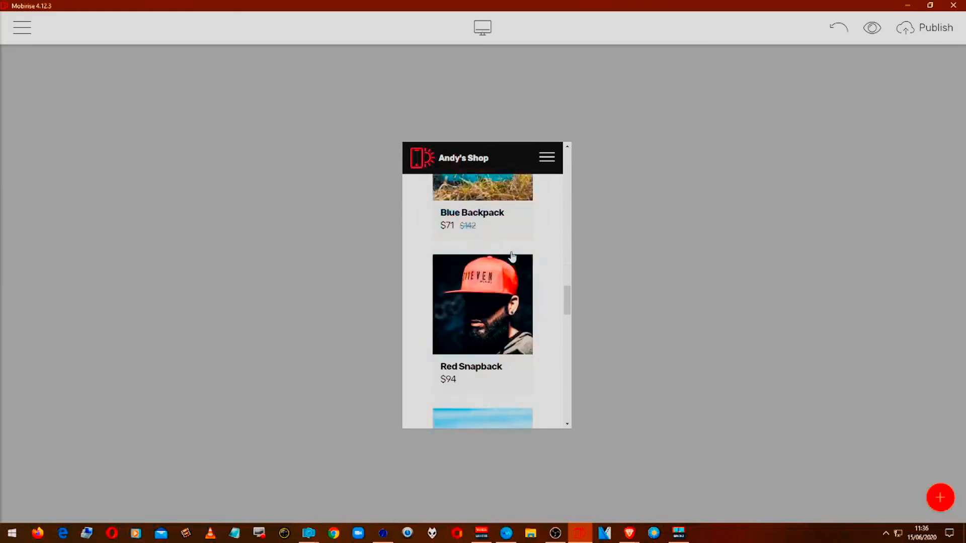
scroll(511, 255, down, 1)
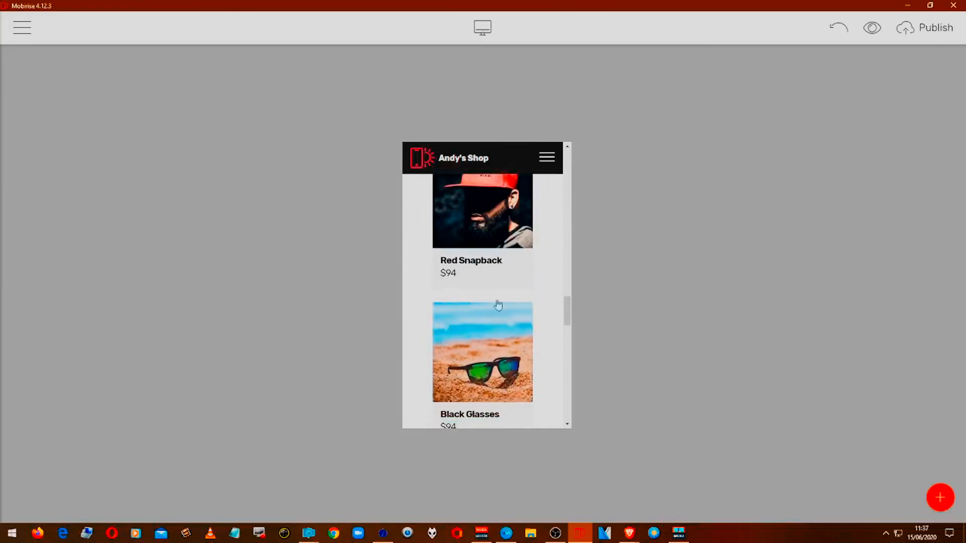
- Examine the Black Glasses product details in mobile view and desktop view, and close them
click(491, 346)
scroll(462, 382, down, 8)
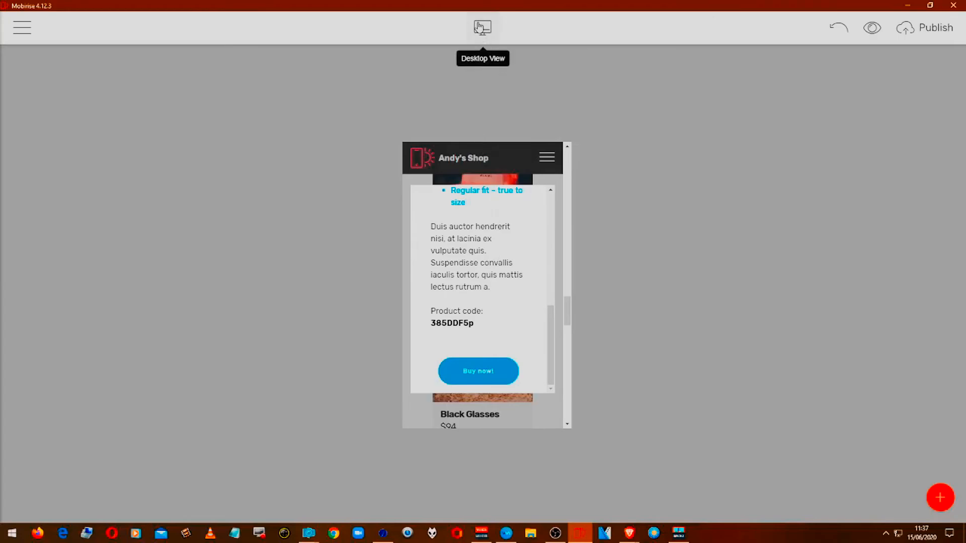
click(477, 30)
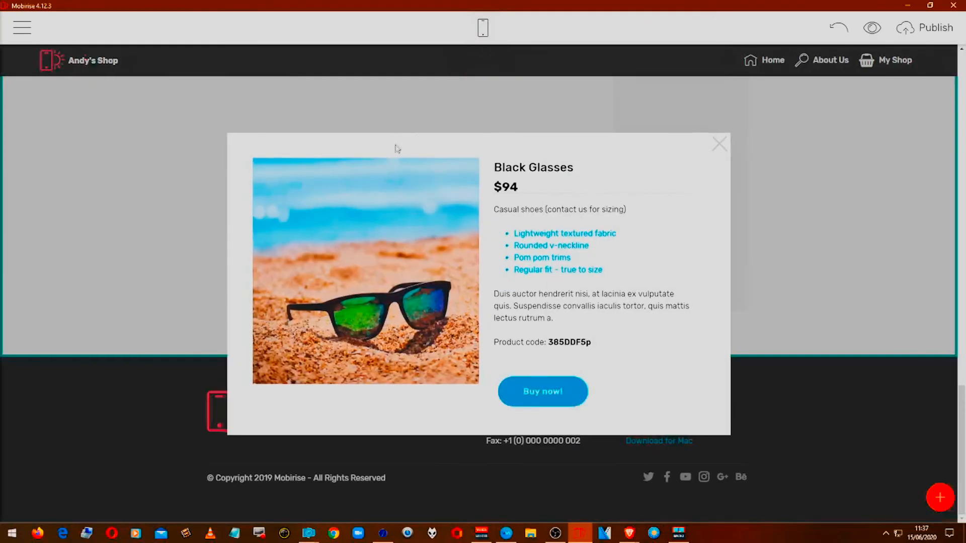
click(721, 147)
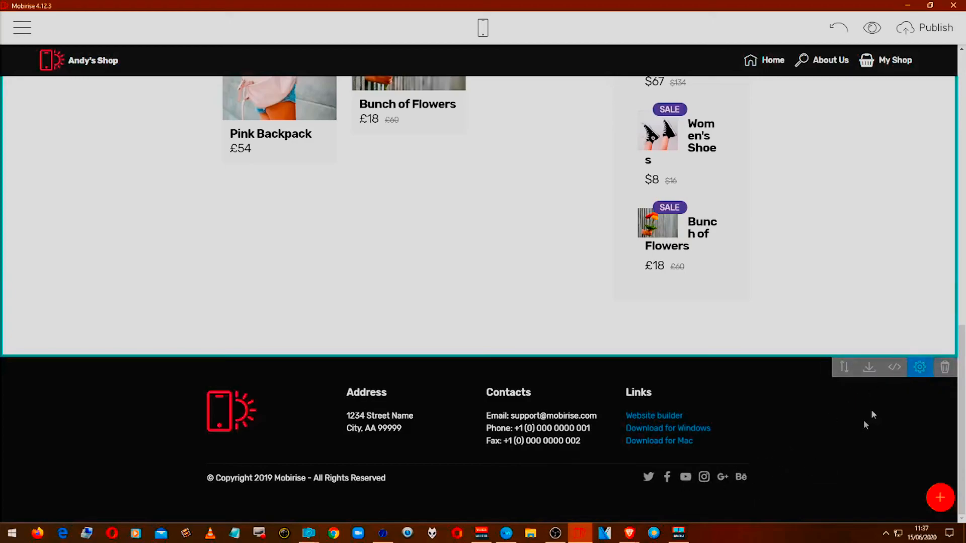
- View the footer block's settings and the image options for its logo, and cancel the image selection
click(919, 367)
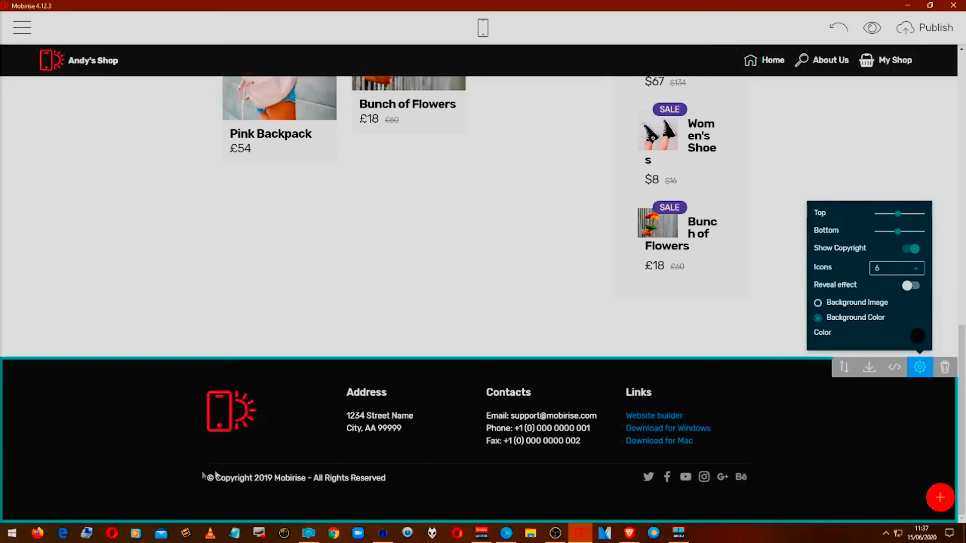
click(244, 431)
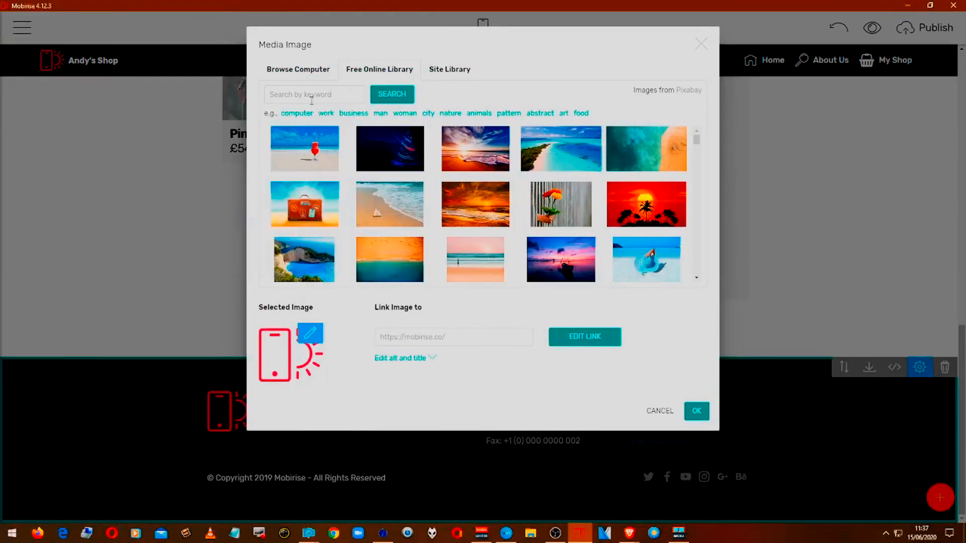
click(655, 411)
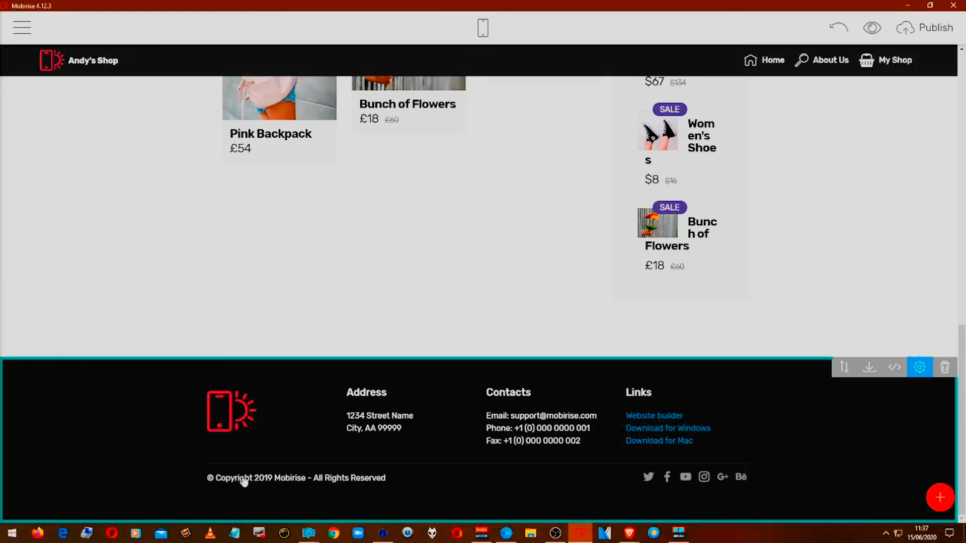
- Change the year in the footer's copyright line to 2020
click(273, 484)
mouse_move(383, 533)
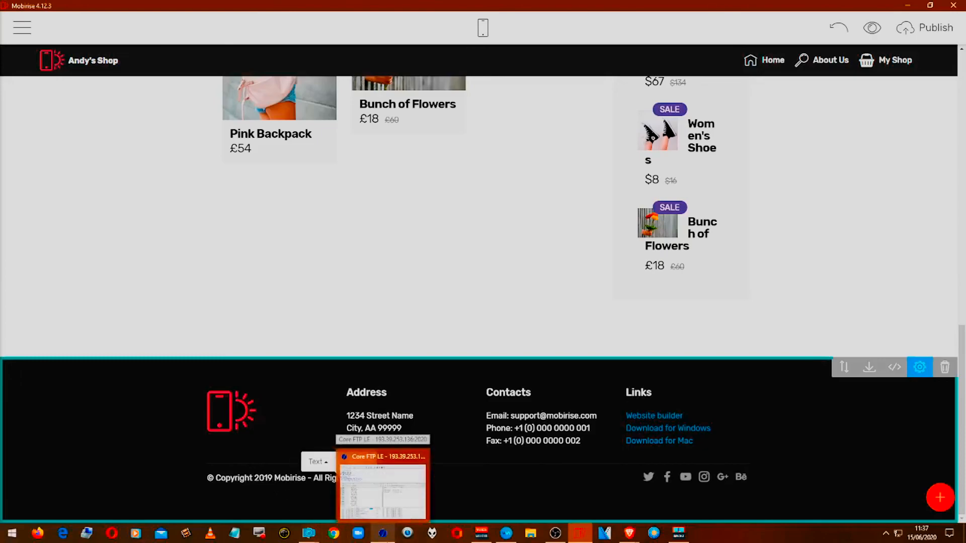
key(BackSpace)
key(BackSpace)
text(20)
- Replace the word Mobirise in the footer's copyright line with the site owner's full name
drag(275, 477, 306, 478)
click(276, 477)
text(Andy)
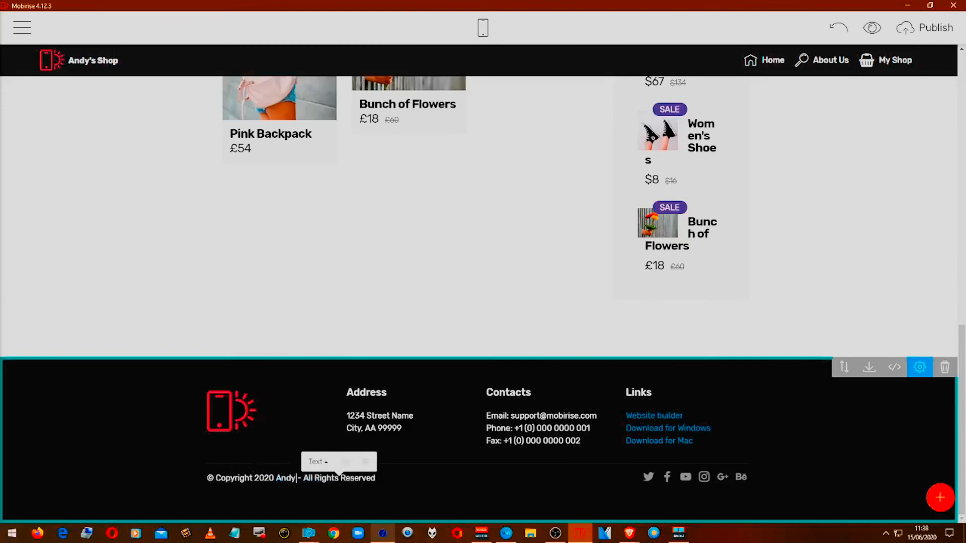
text( W )
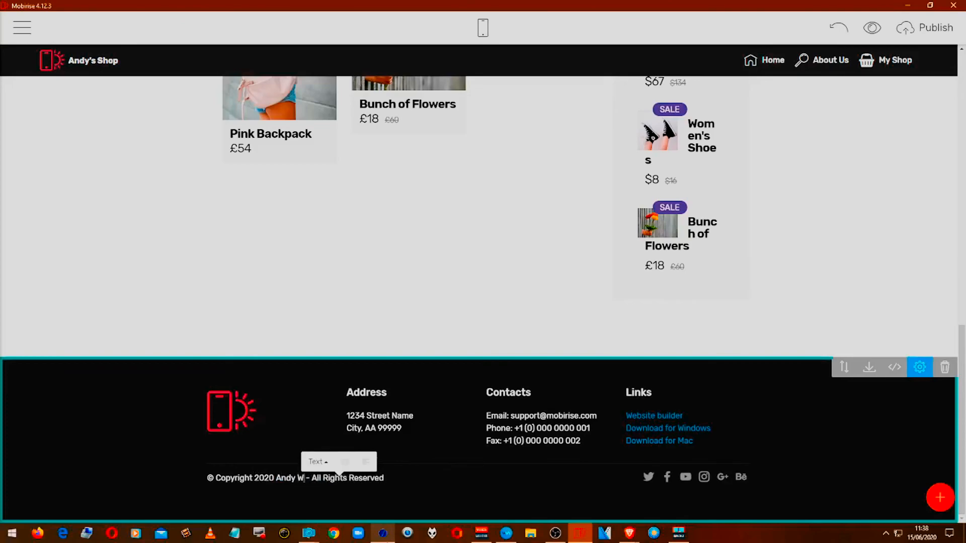
text(righjt)
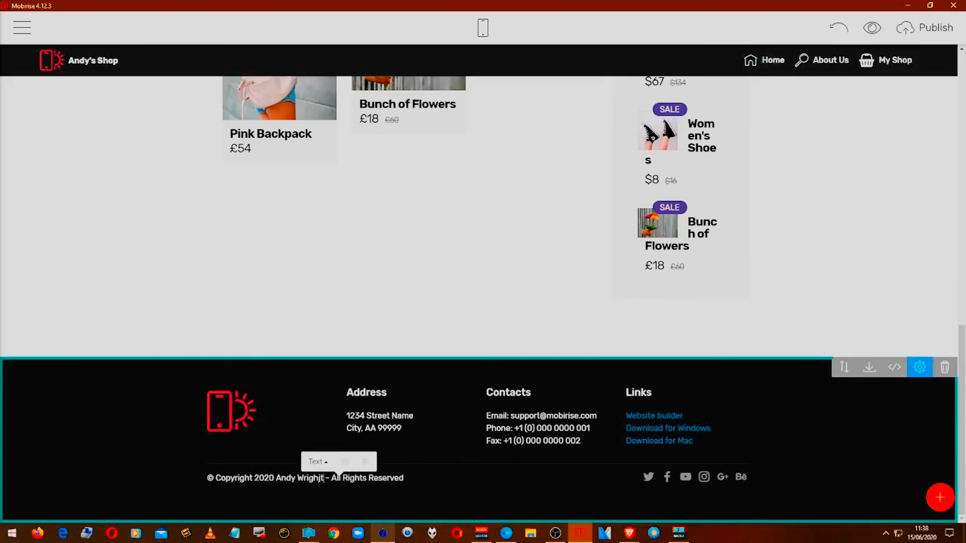
key(BackSpace)
key(BackSpace)
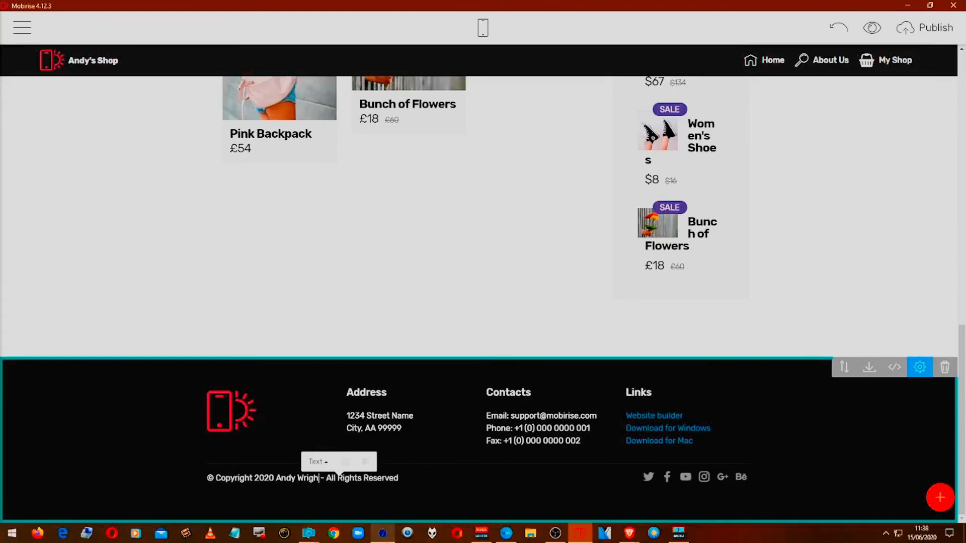
text(t)
- View the editing options of the footer's Download for Mac link and Twitter icon, and close the icon settings
click(650, 443)
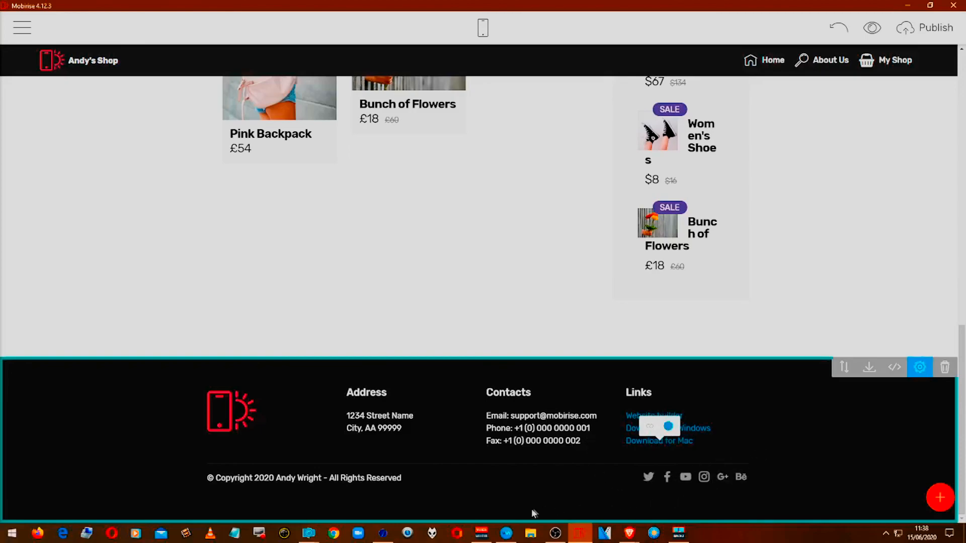
click(648, 477)
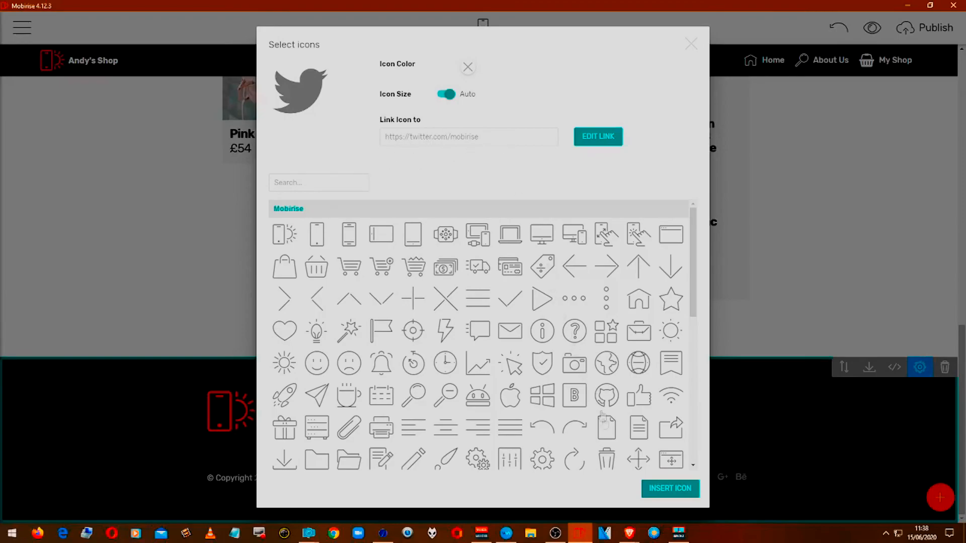
click(690, 45)
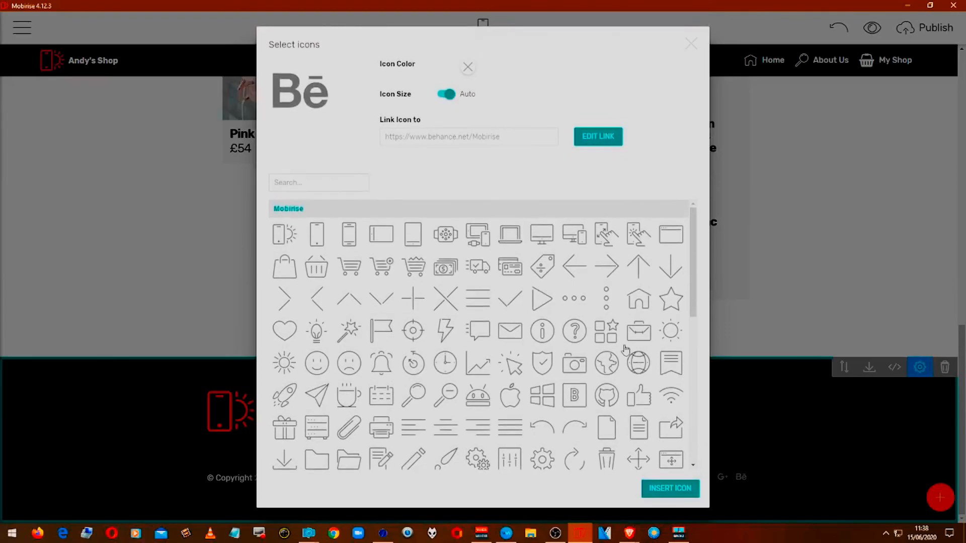
- Replace the footer's Behance icon with the Pinterest icon from the Socicon set, coloured red
scroll(603, 358, down, 10)
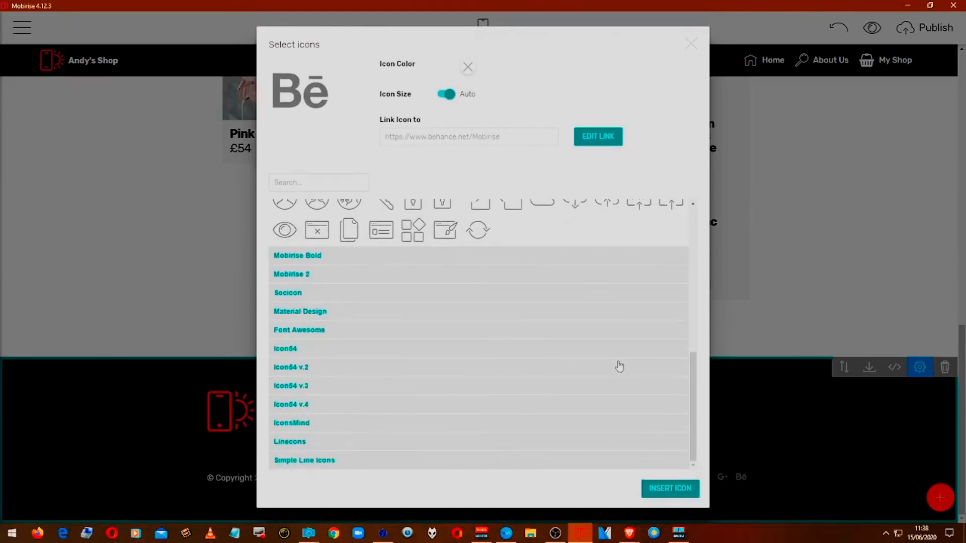
click(300, 296)
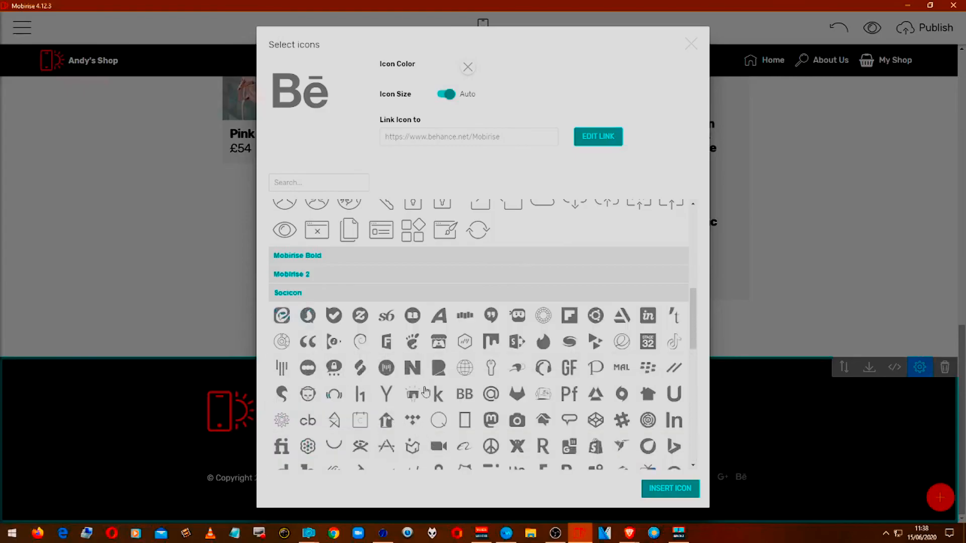
scroll(443, 393, down, 10)
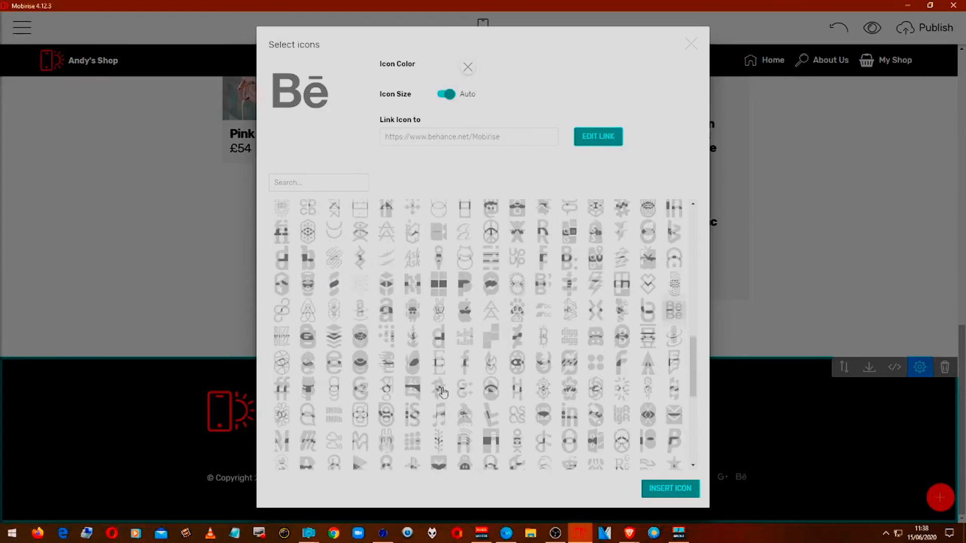
scroll(443, 392, up, 2)
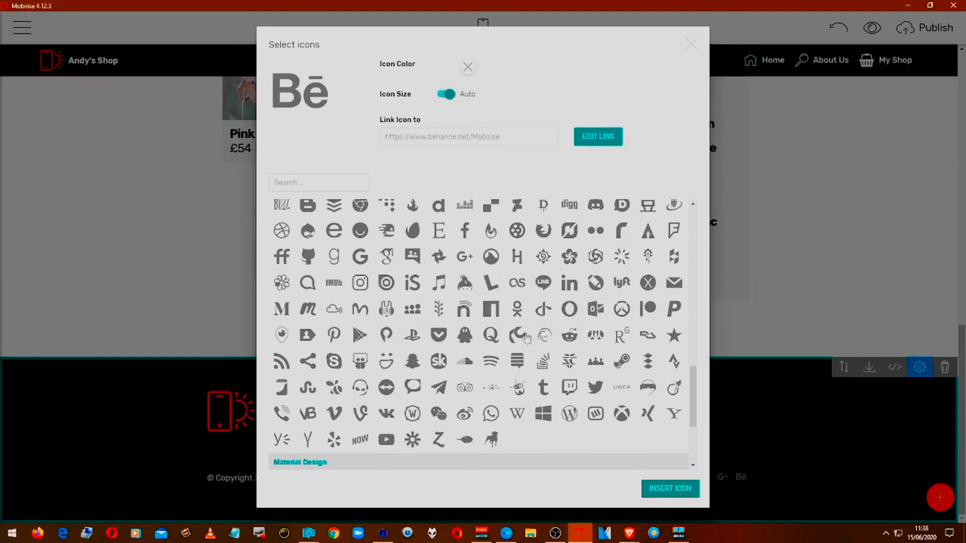
click(335, 338)
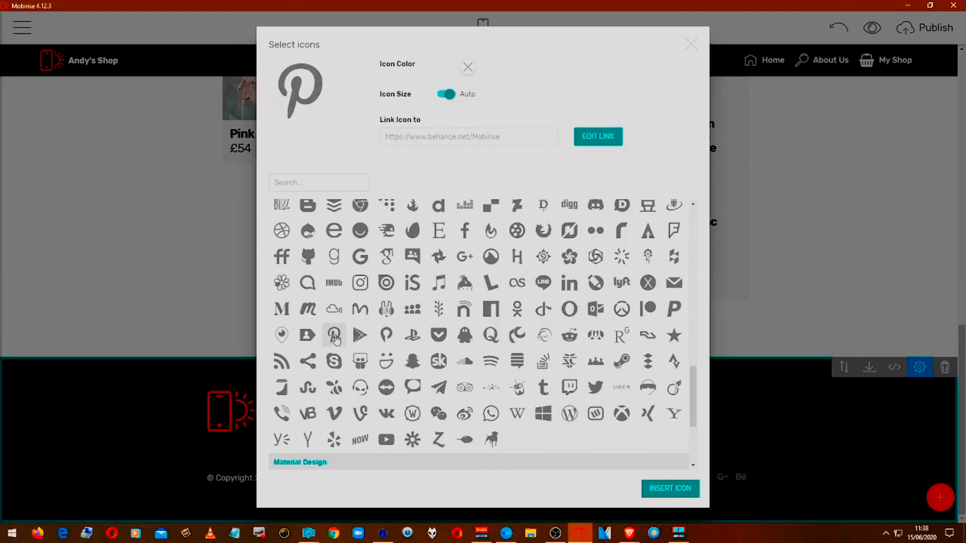
click(469, 69)
click(476, 105)
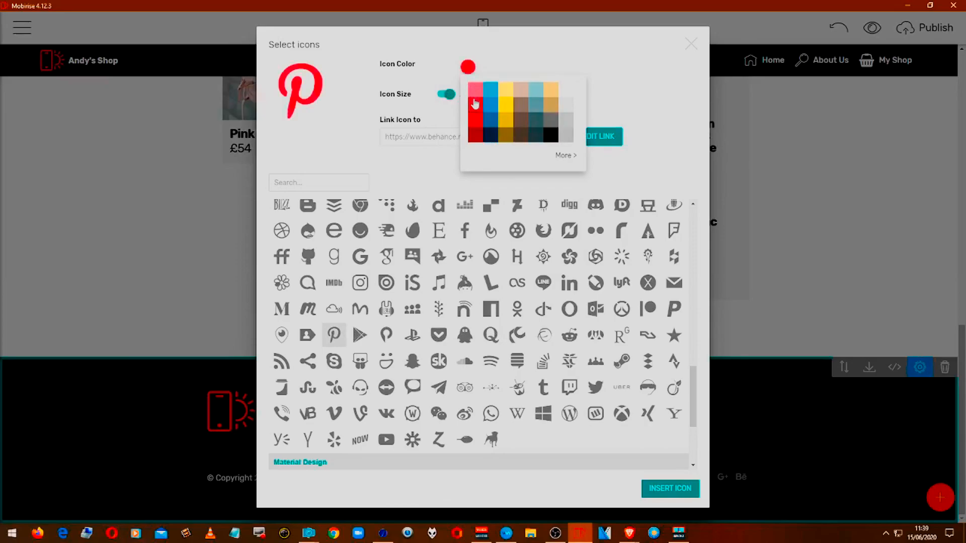
click(651, 491)
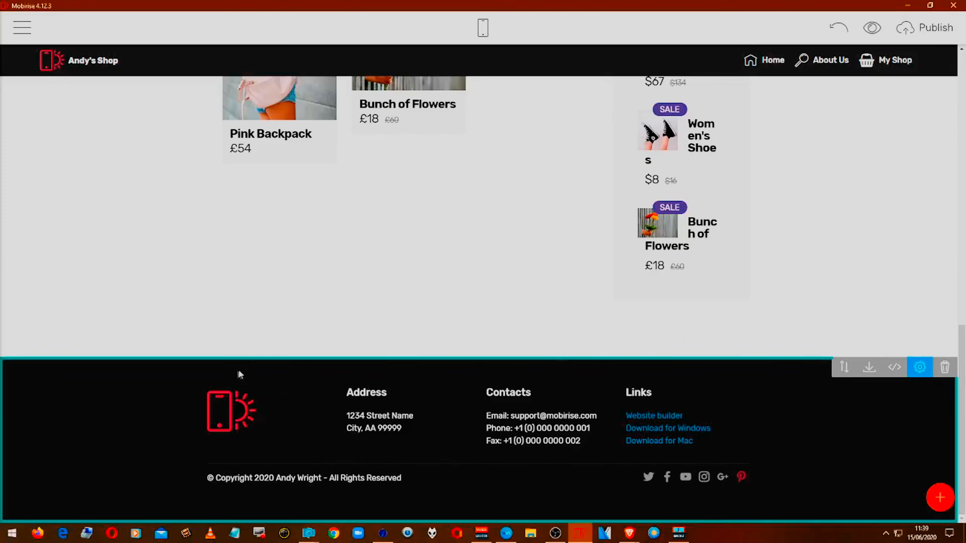
scroll(235, 374, up, 10)
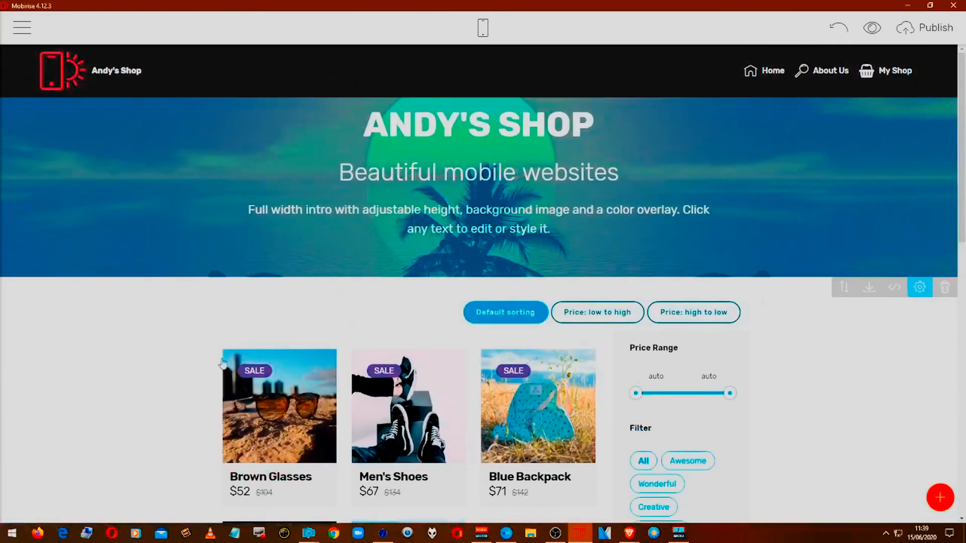